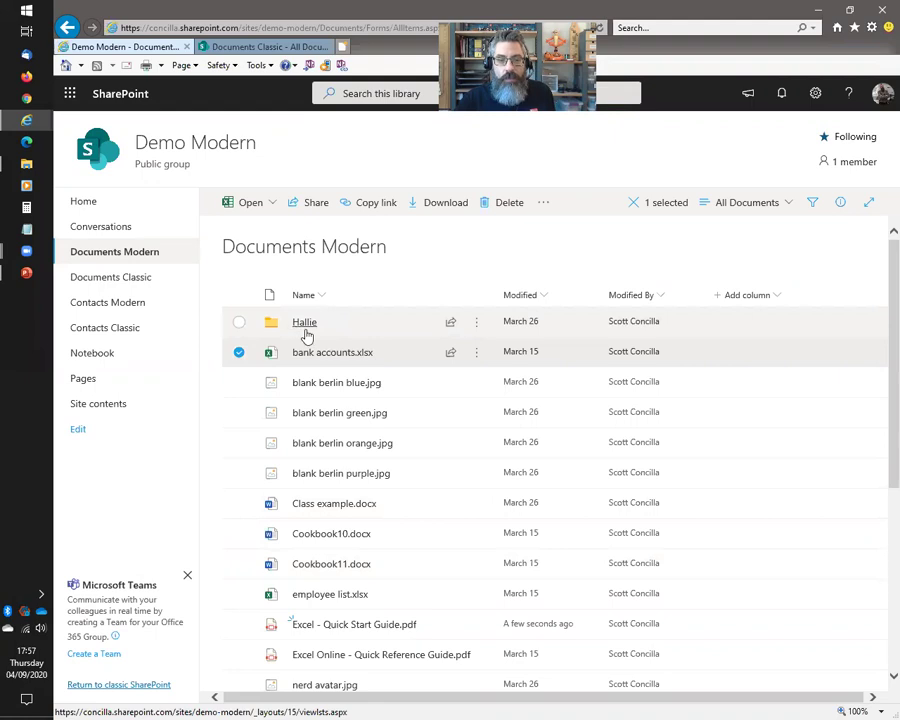
Open the Hallie folder in Documents Modern and return to the library's top level through the breadcrumb trail.
click(306, 331)
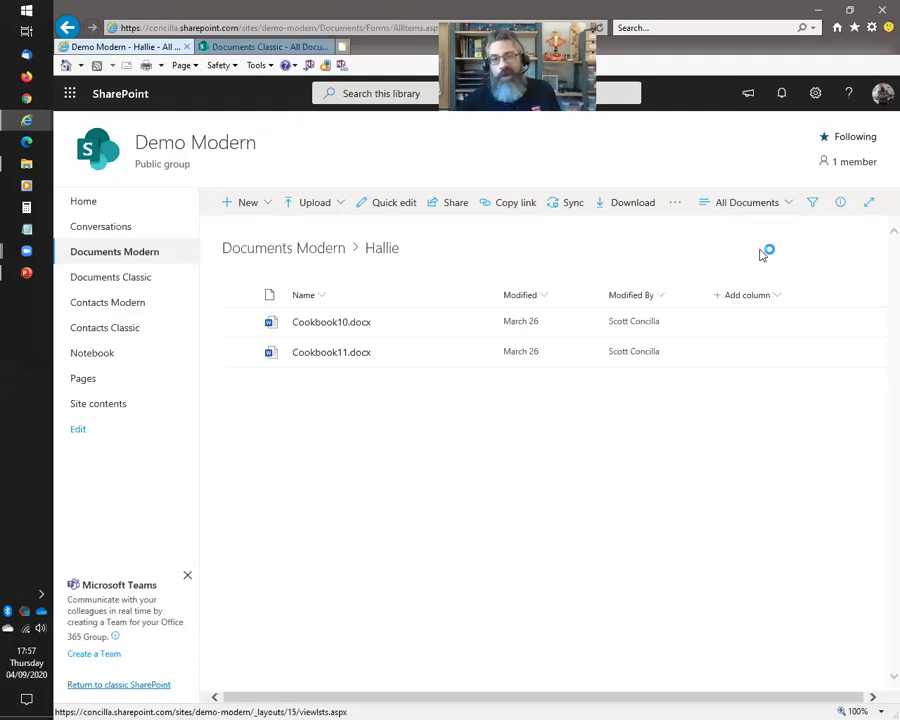
click(298, 250)
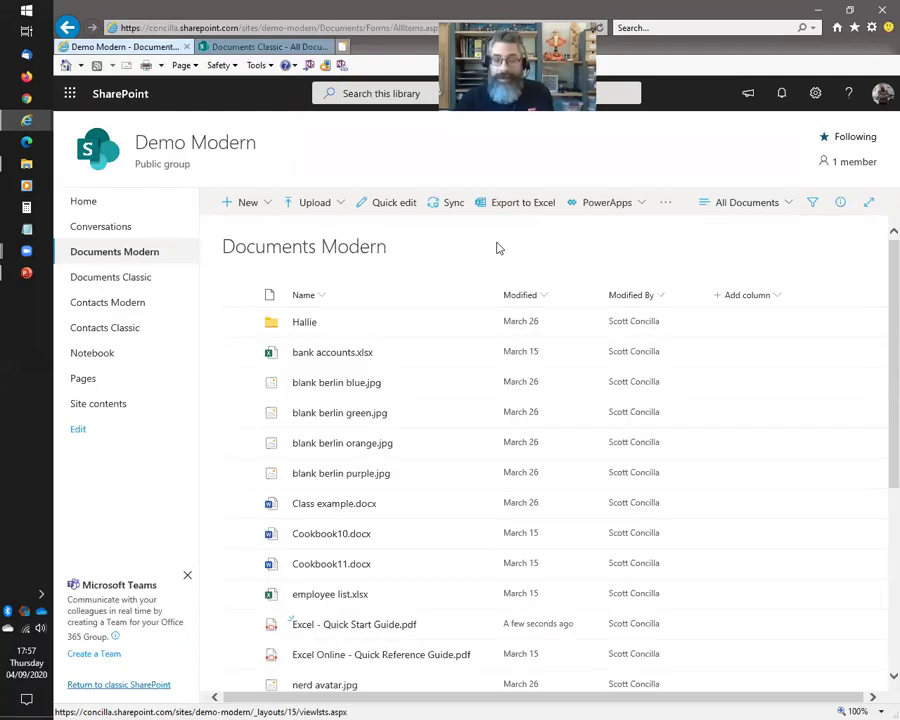
Open the Heather folder in the Documents Classic library and display the ribbon's file commands.
click(268, 46)
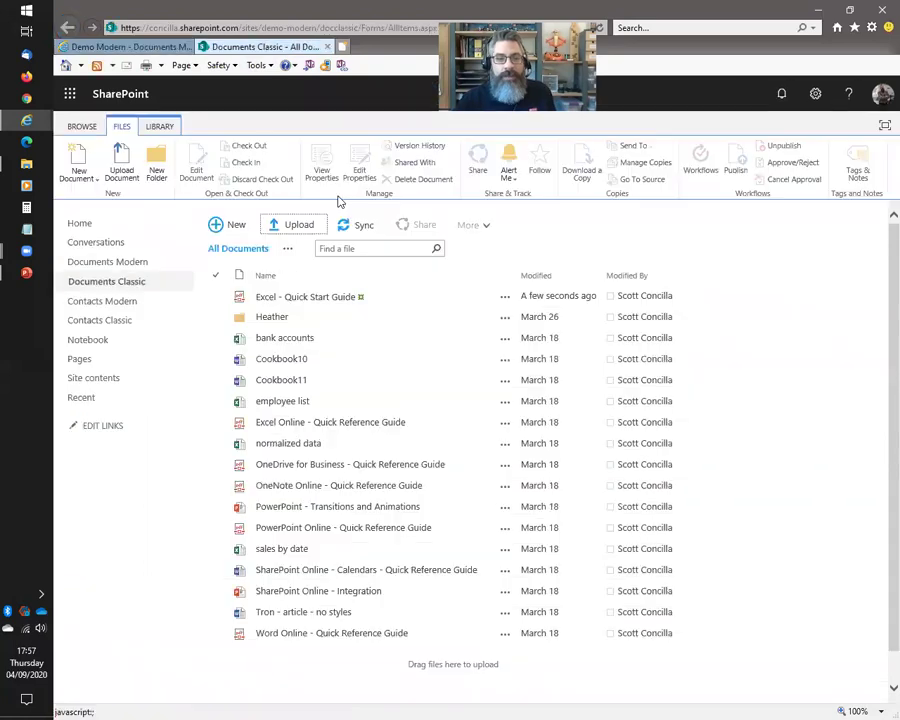
click(86, 129)
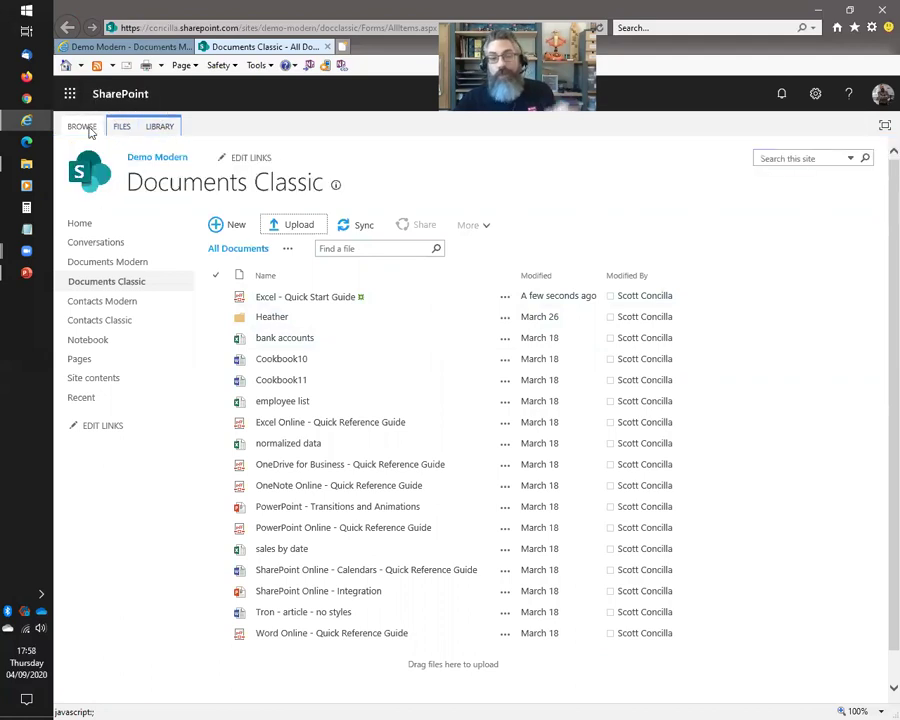
click(263, 320)
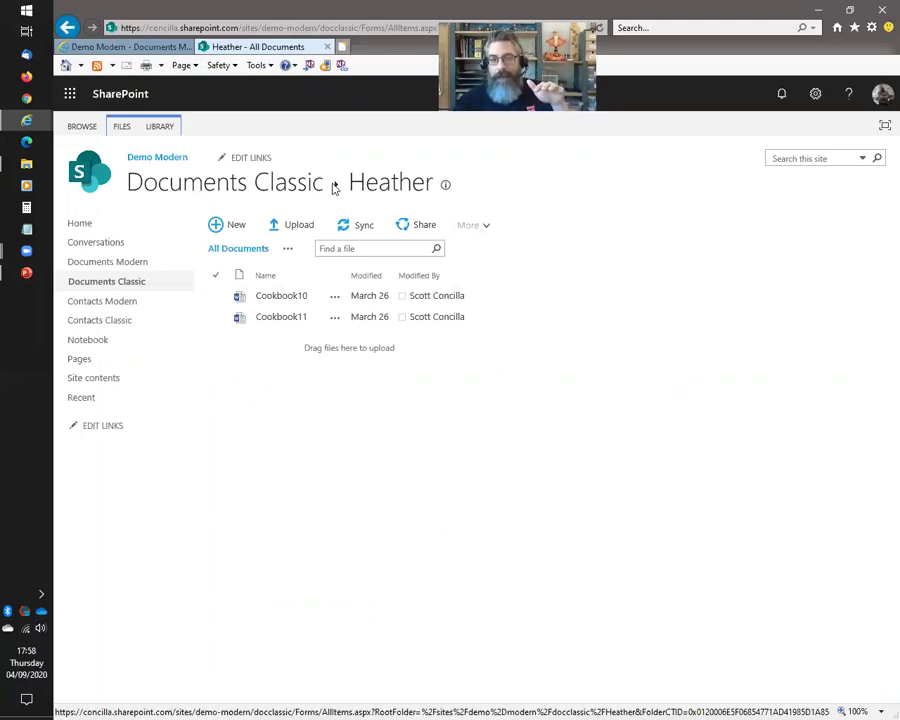
click(121, 127)
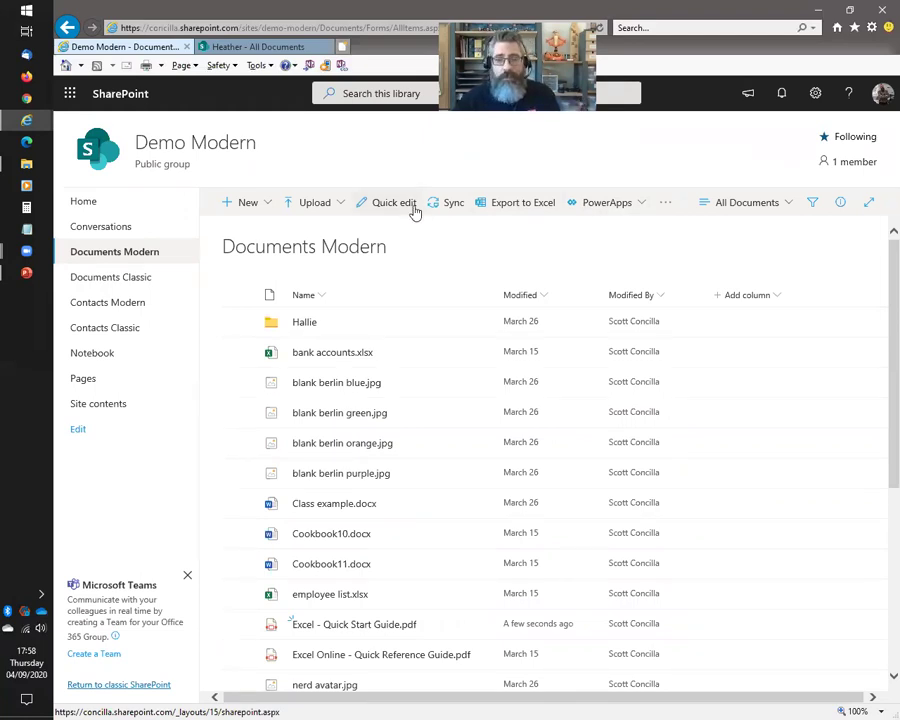
Switch to the PowerPoint slide show and advance to the slide on the Quick Access Toolbar.
key(alt+Tab)
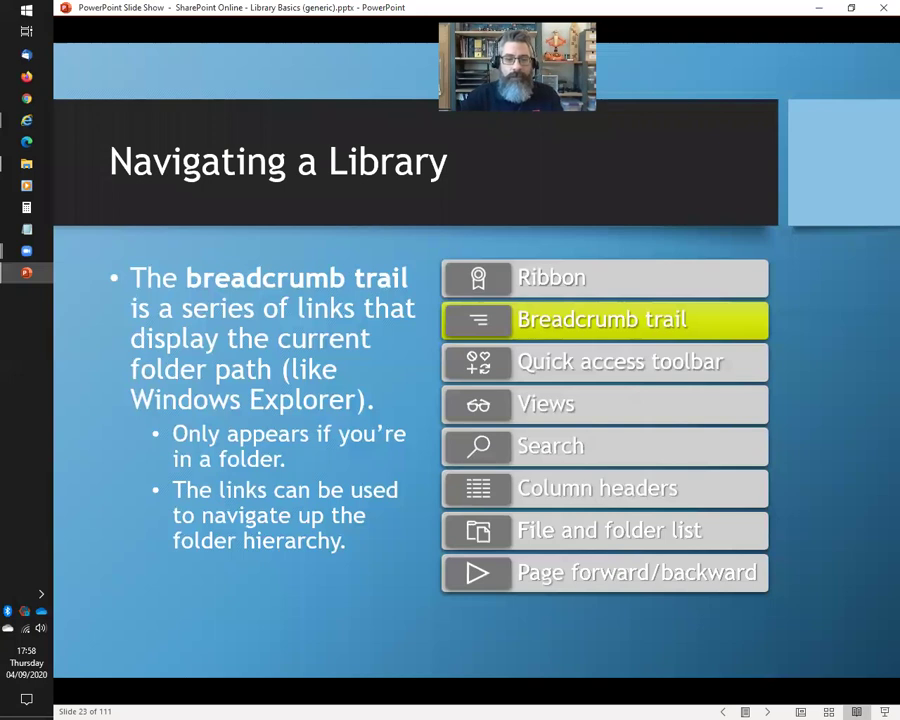
key(Right)
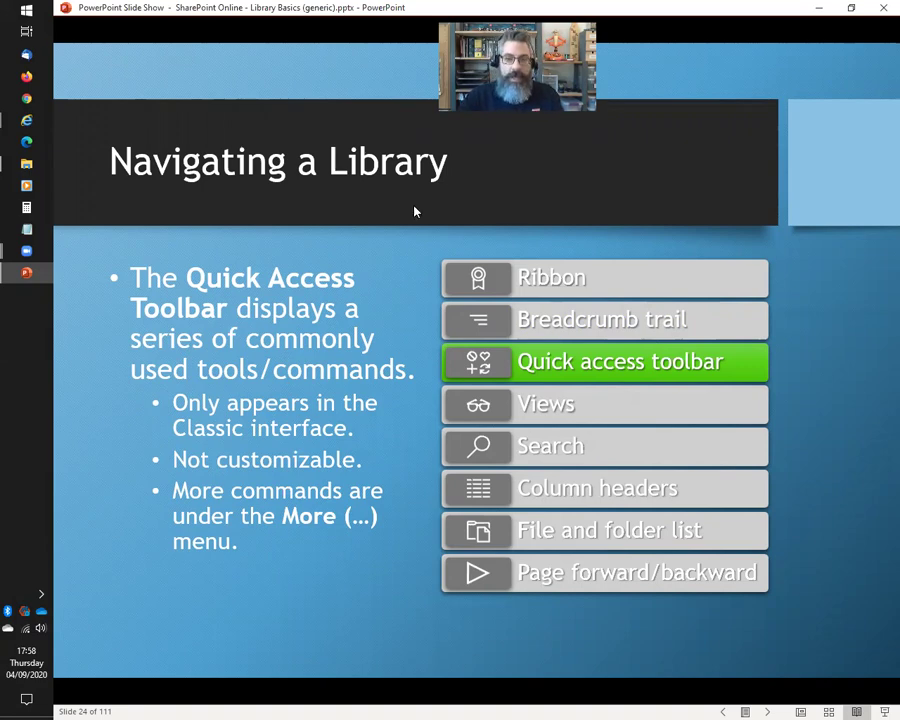
Switch to Internet Explorer and compare the quick access toolbar of the Documents Classic Heather folder with the Documents Modern commands.
key(alt+Tab)
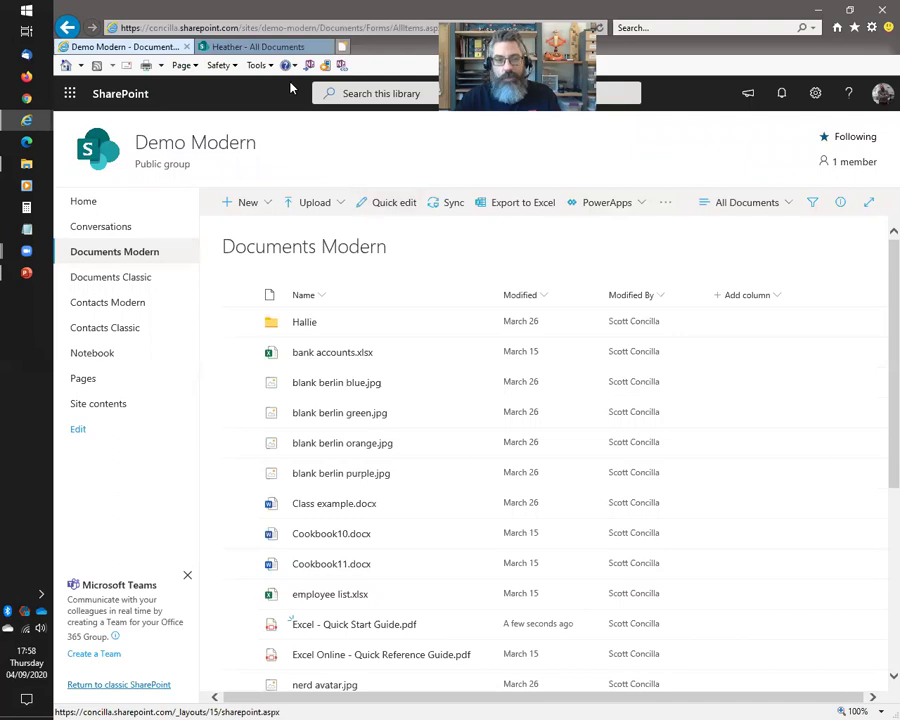
click(258, 47)
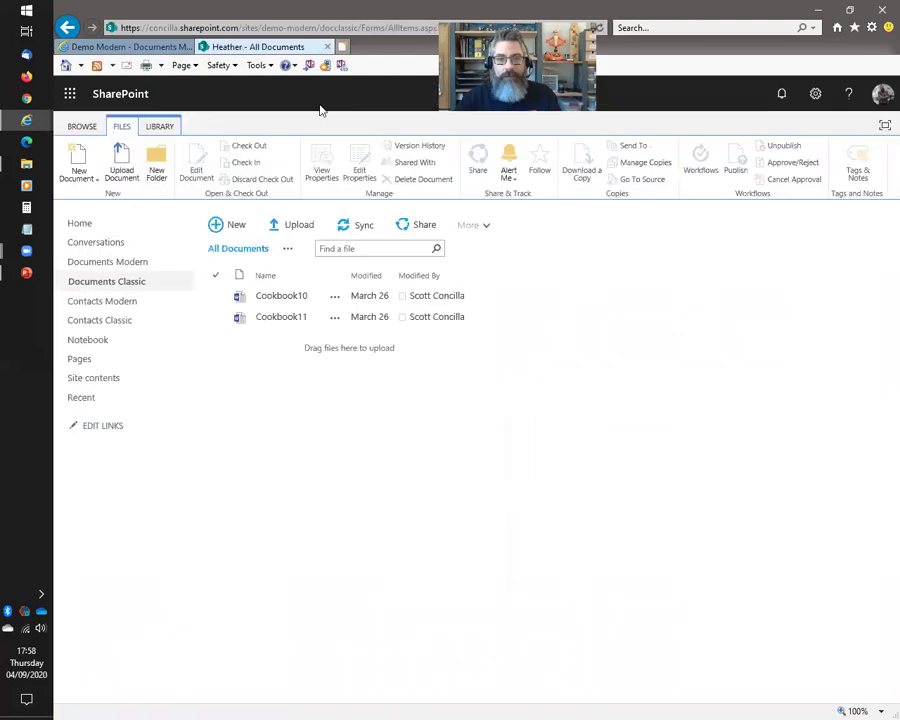
click(94, 128)
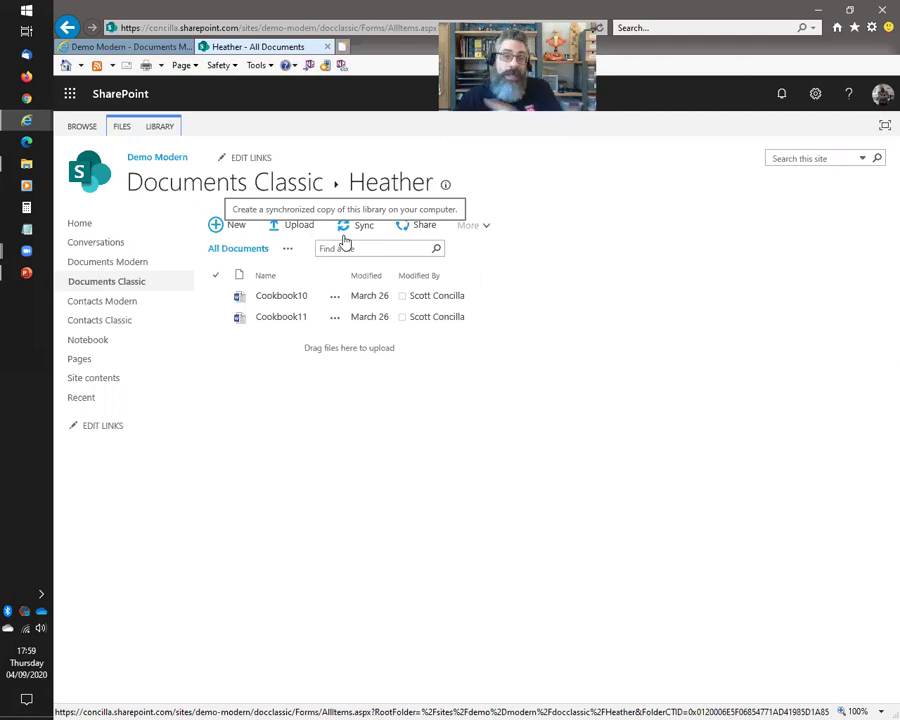
click(150, 46)
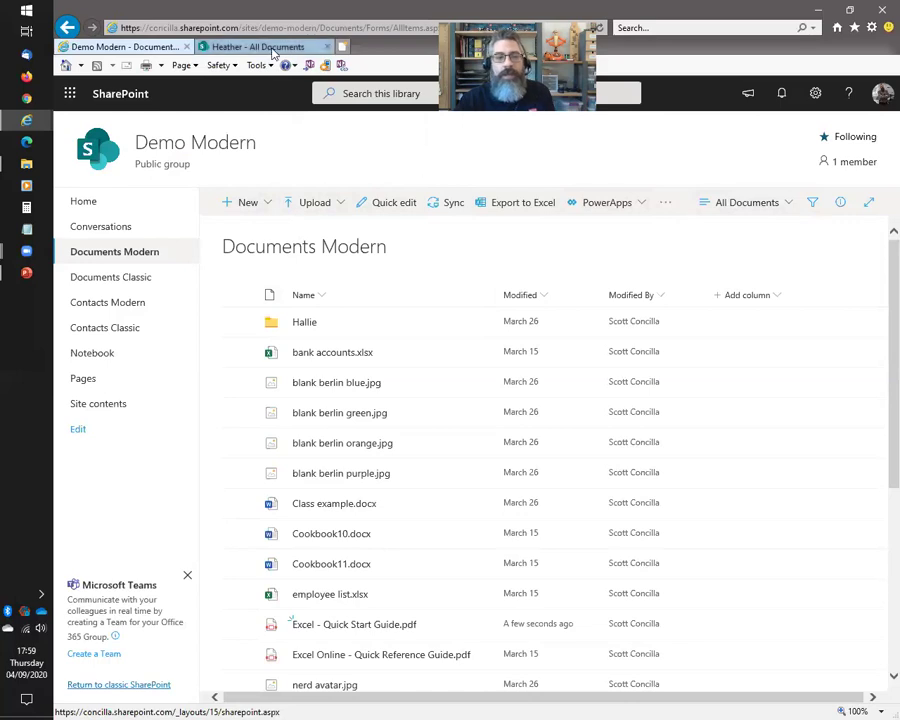
click(220, 48)
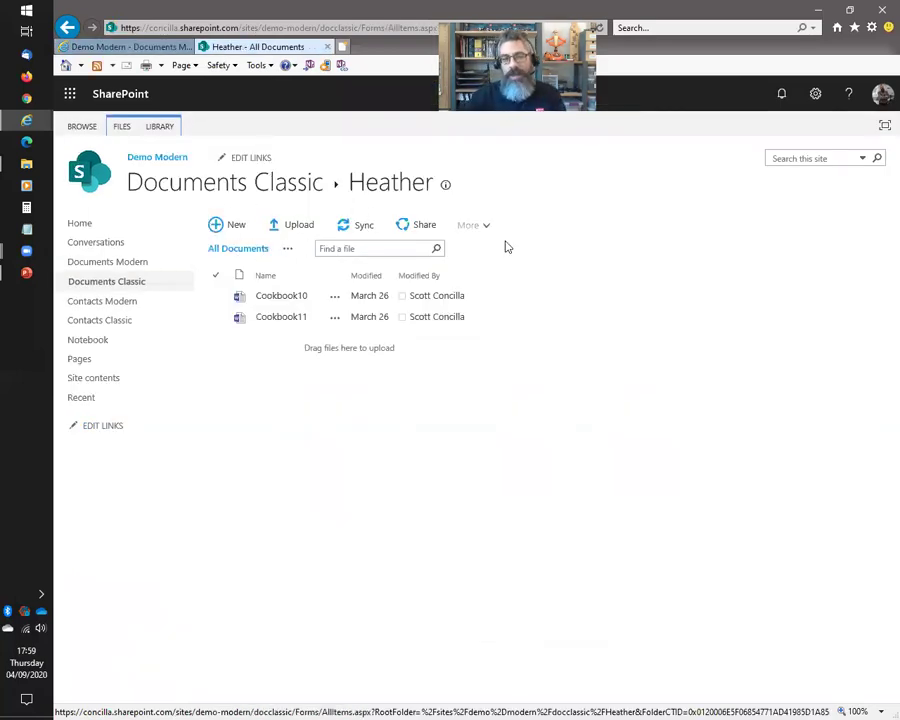
Switch to the PowerPoint slide show and advance to the slide on Views.
key(alt+Tab)
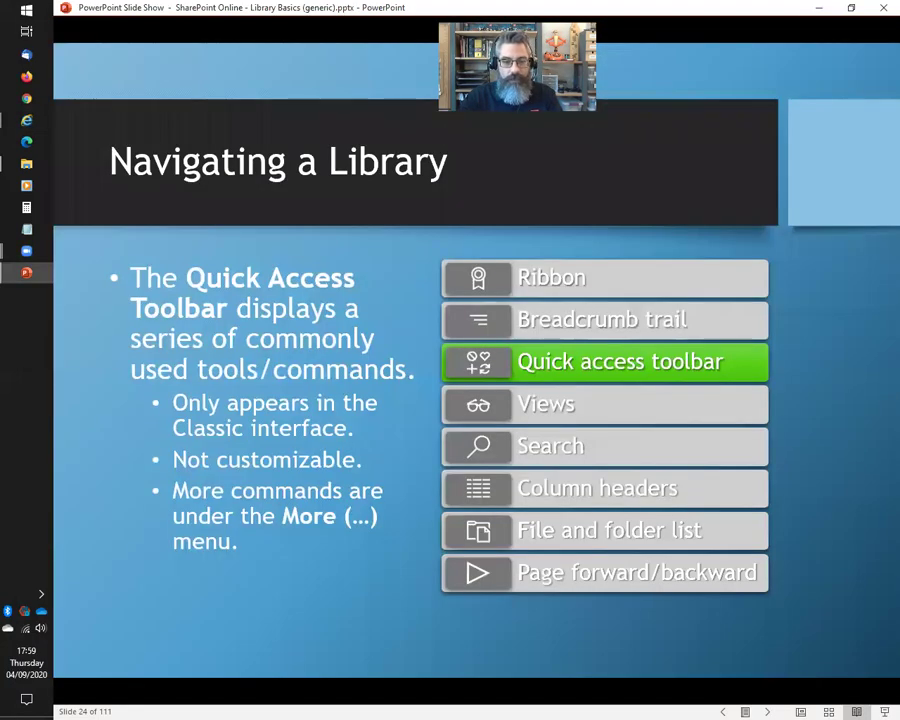
key(Right)
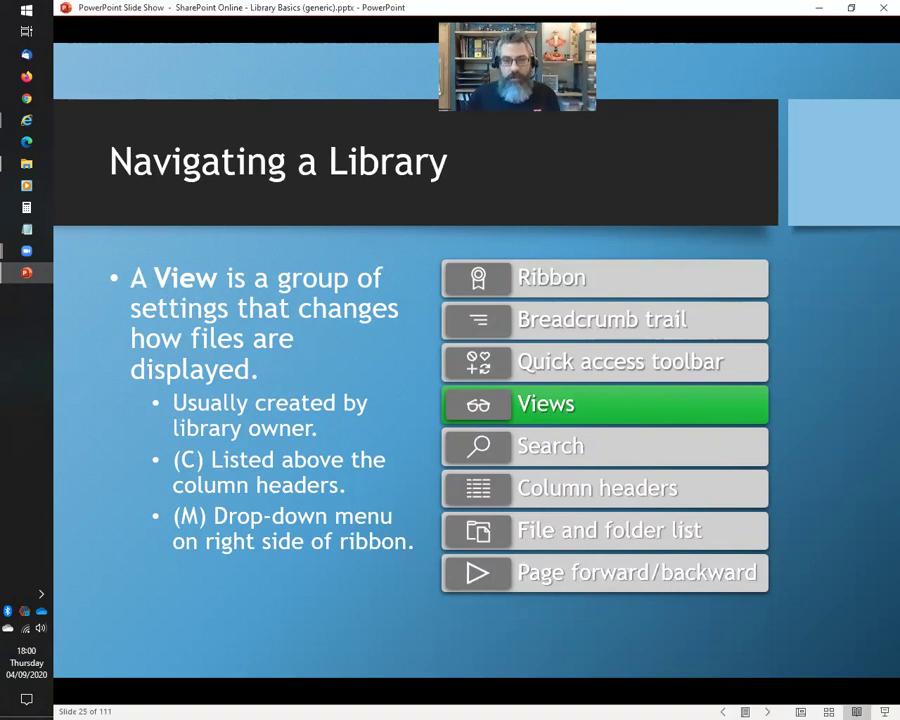
Switch to Internet Explorer, display the Documents Modern library as Tiles and look through the file thumbnails.
key(alt+Tab)
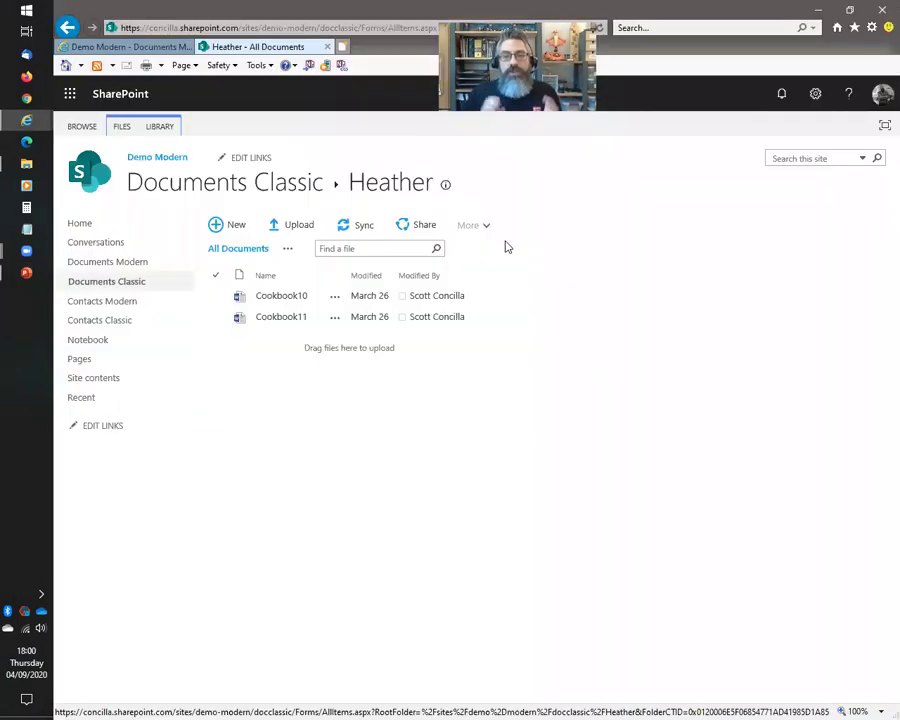
click(165, 46)
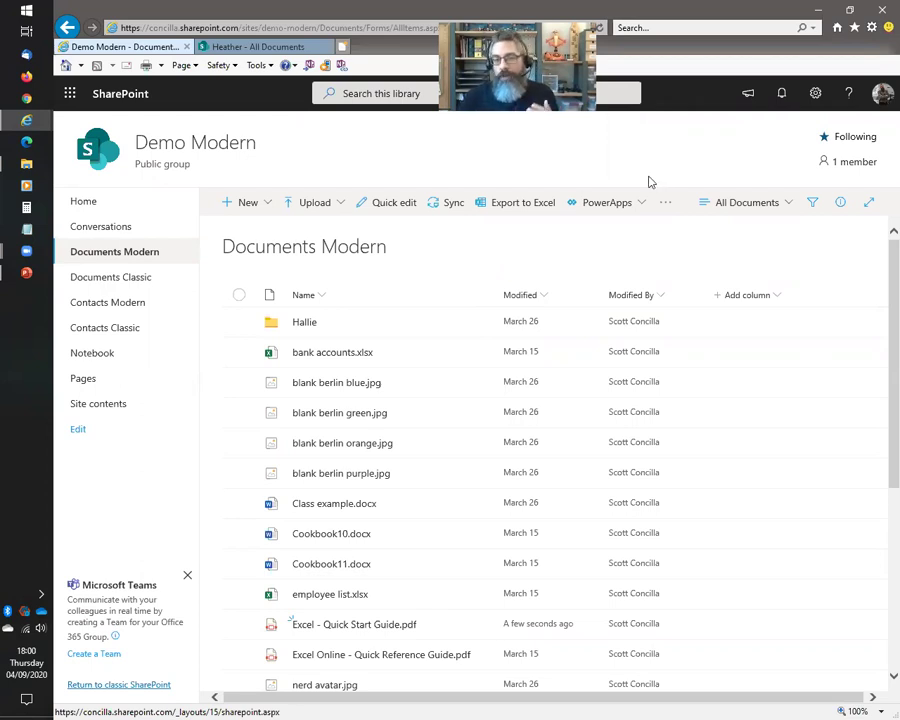
click(747, 213)
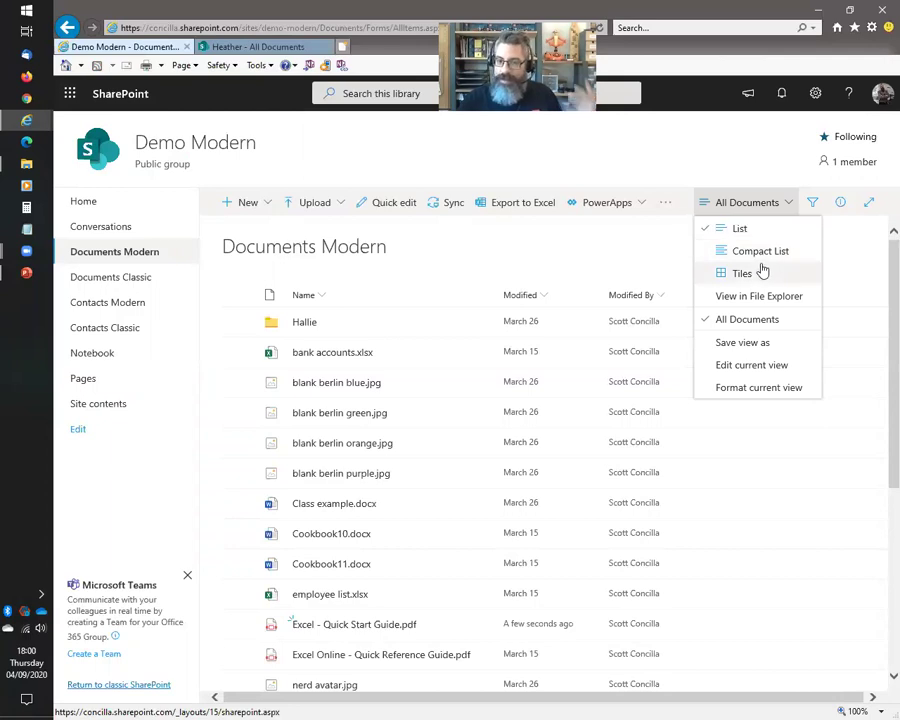
click(664, 262)
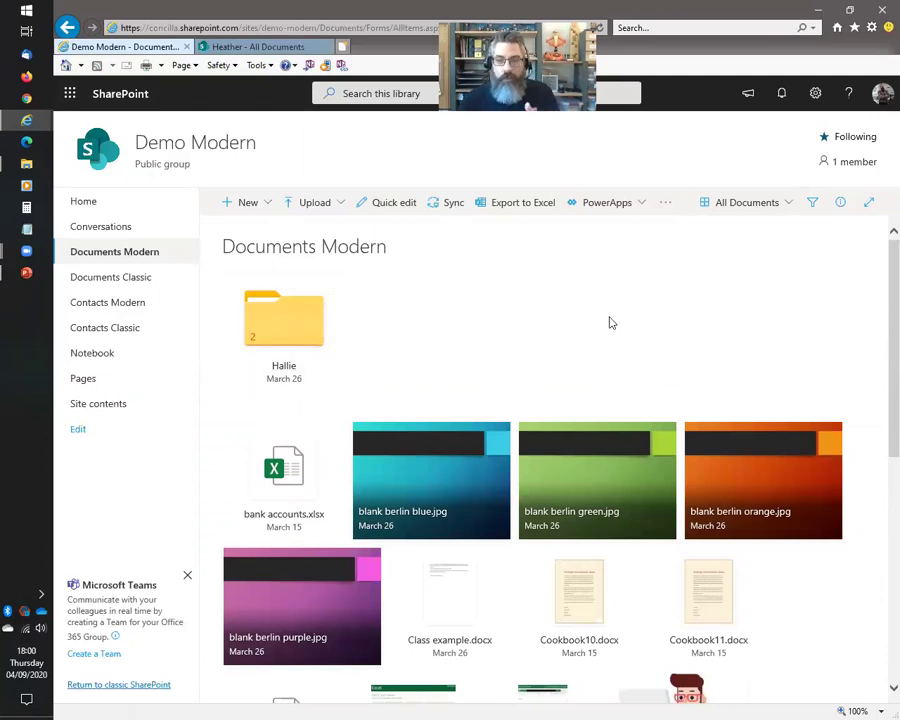
scroll(580, 325, down, 3)
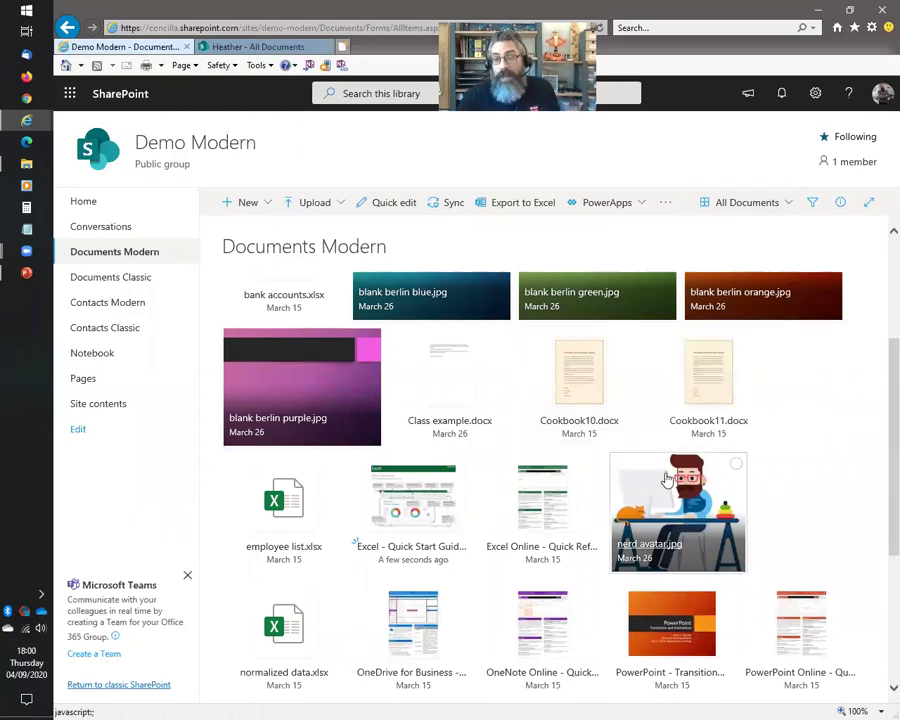
scroll(667, 480, up, 3)
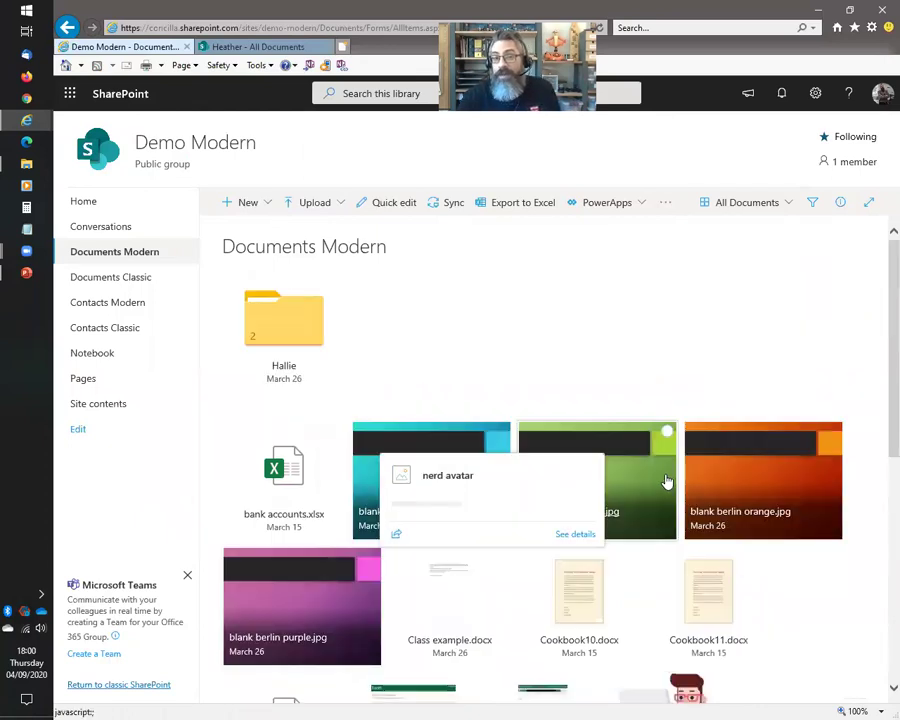
Display the Documents Modern library as a Compact List and restore the List layout.
click(729, 213)
click(595, 319)
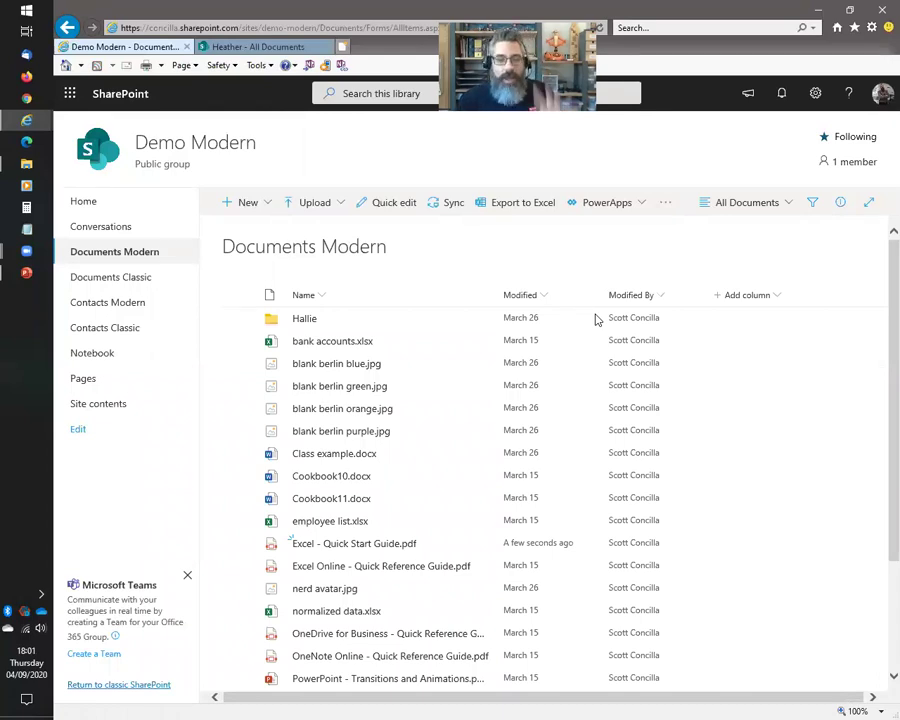
click(731, 203)
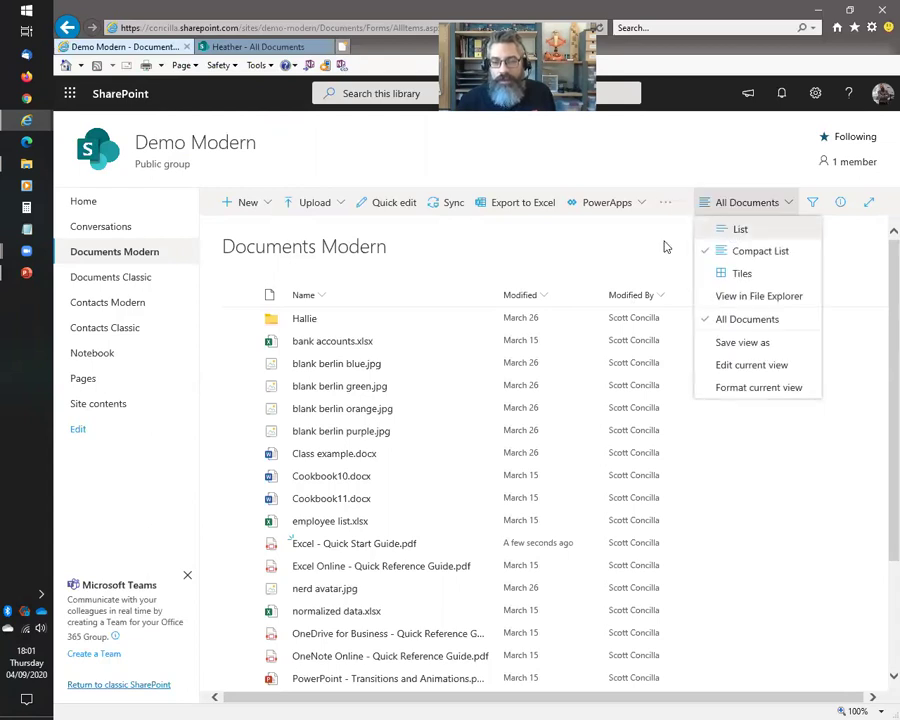
click(580, 245)
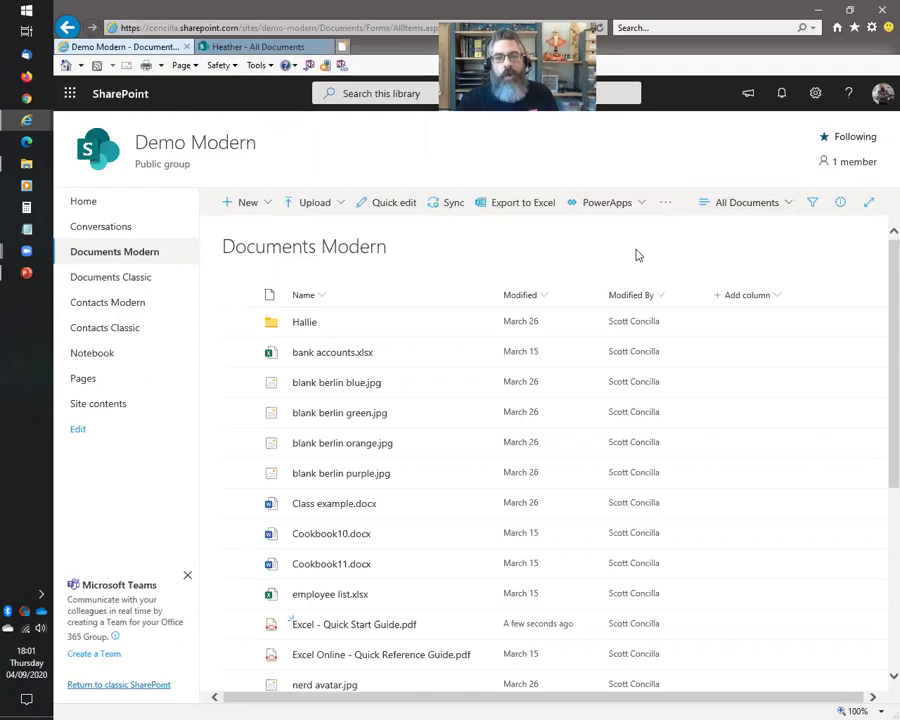
Compare the view options of the Documents Modern library with the views offered in the Documents Classic Heather folder and on the Views slide.
click(258, 47)
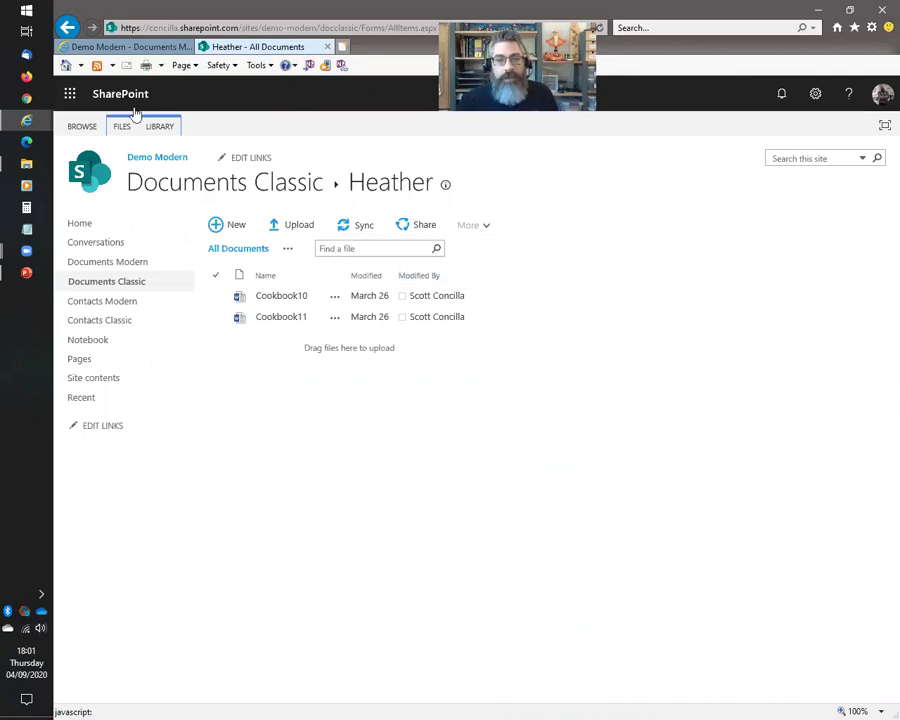
click(100, 50)
click(744, 207)
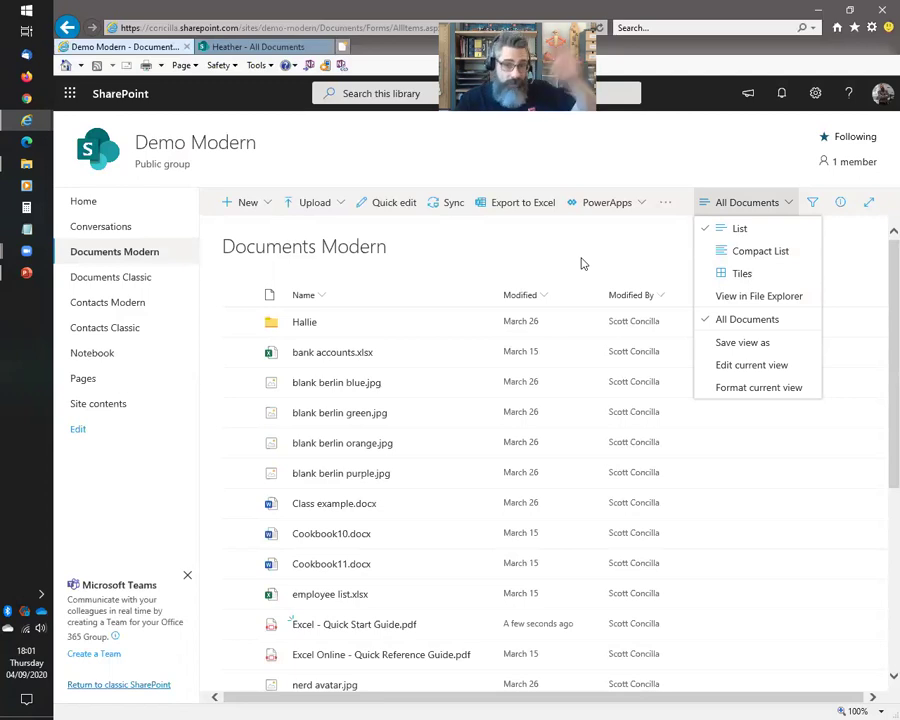
key(ctrl+Tab)
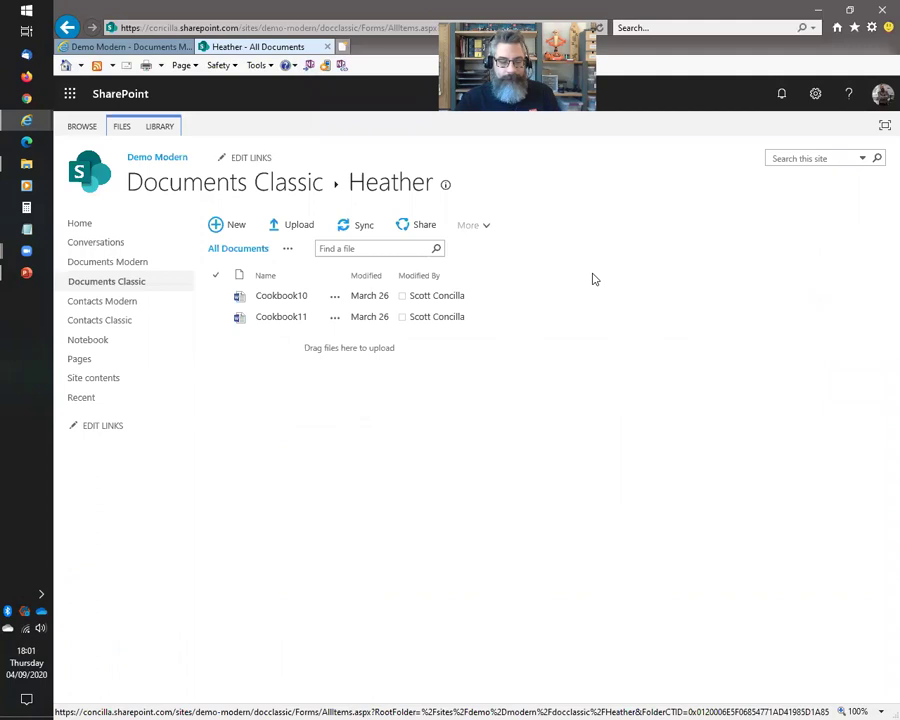
key(alt+Tab)
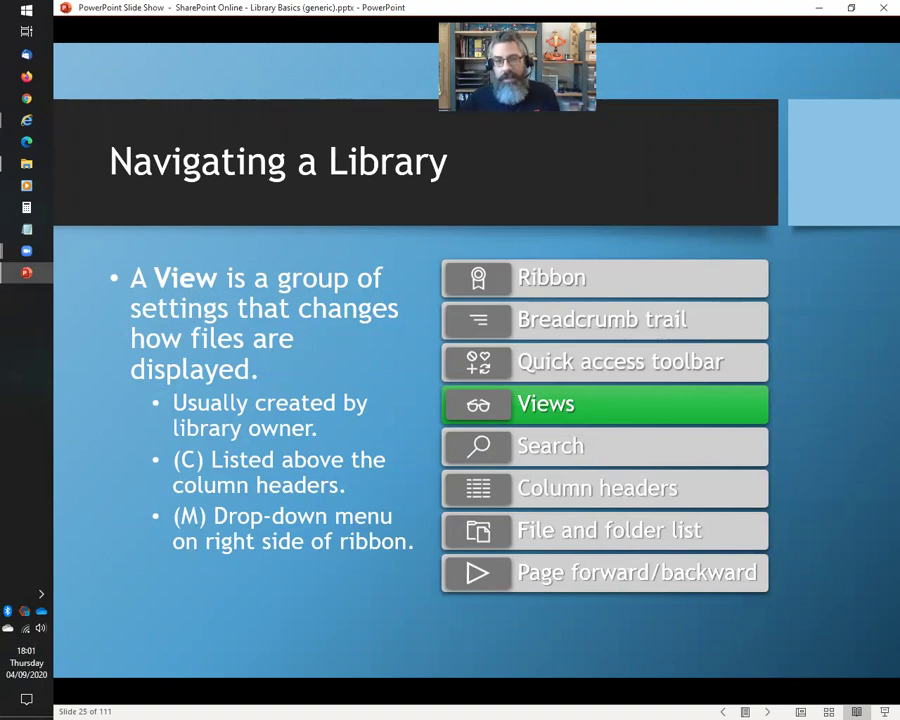
key(alt+Tab)
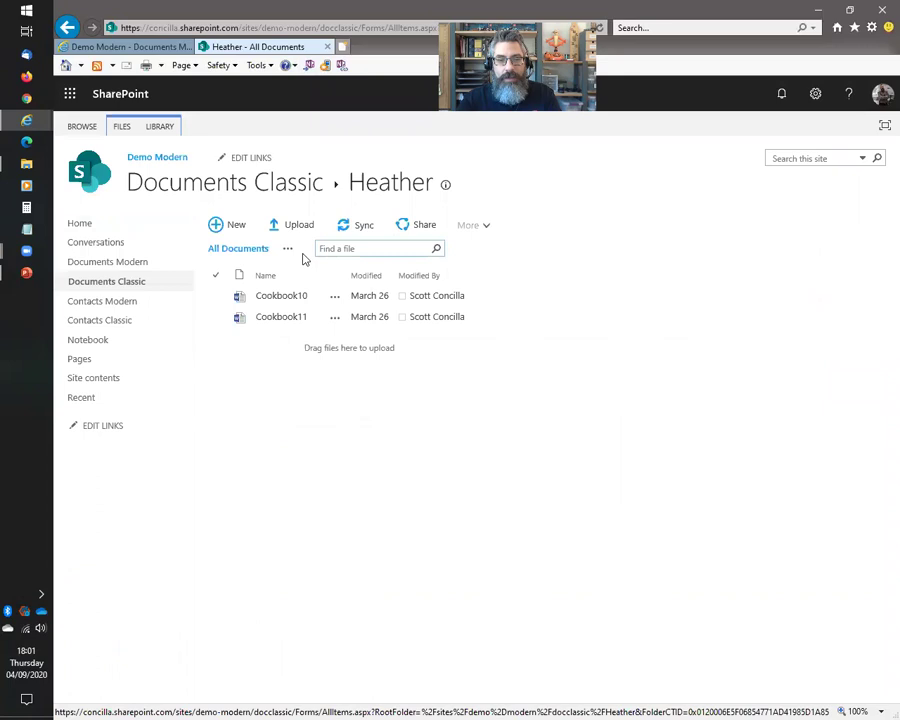
click(124, 47)
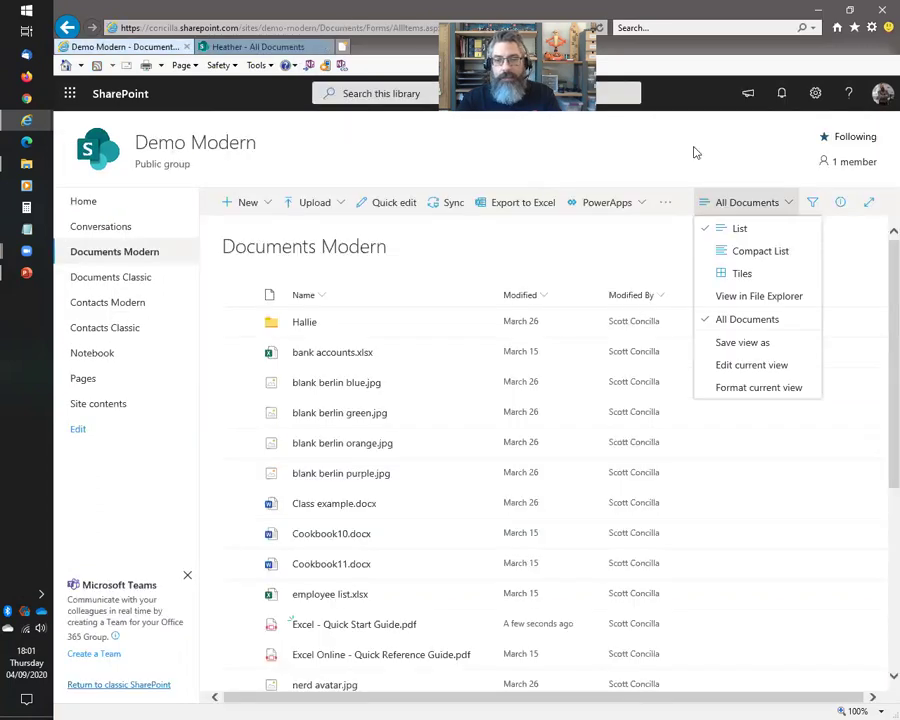
click(765, 208)
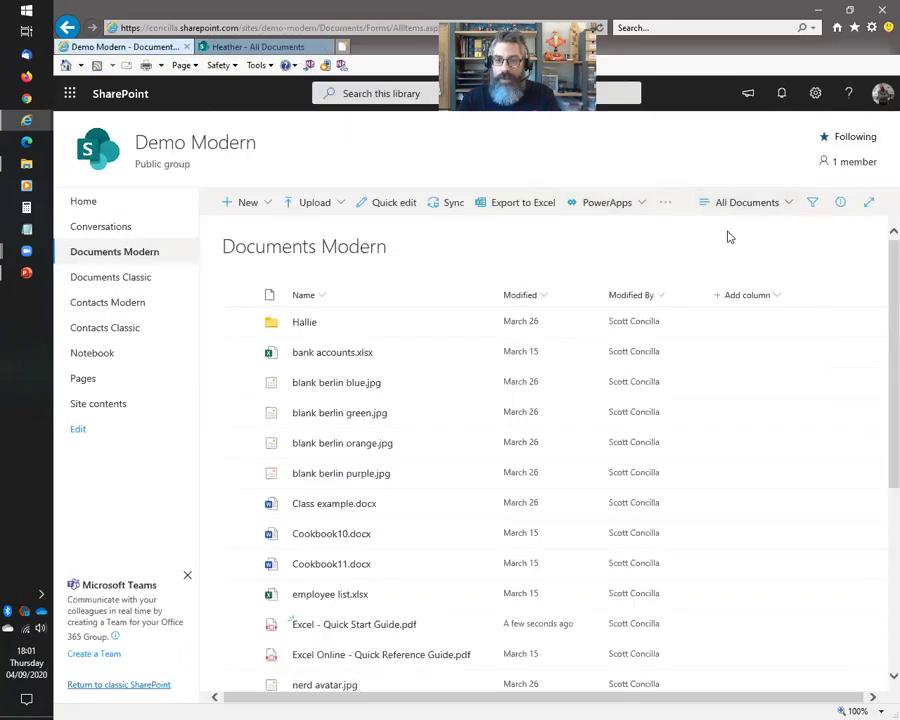
Switch to the PowerPoint slide show and advance to the slide on the search box.
key(alt+Tab)
key(Right)
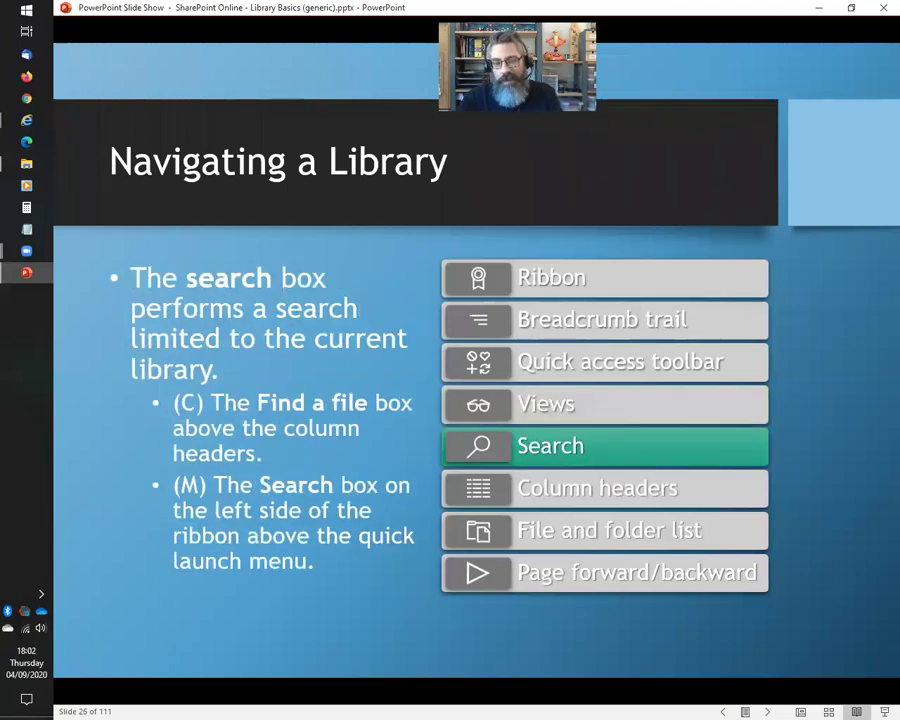
key(Right)
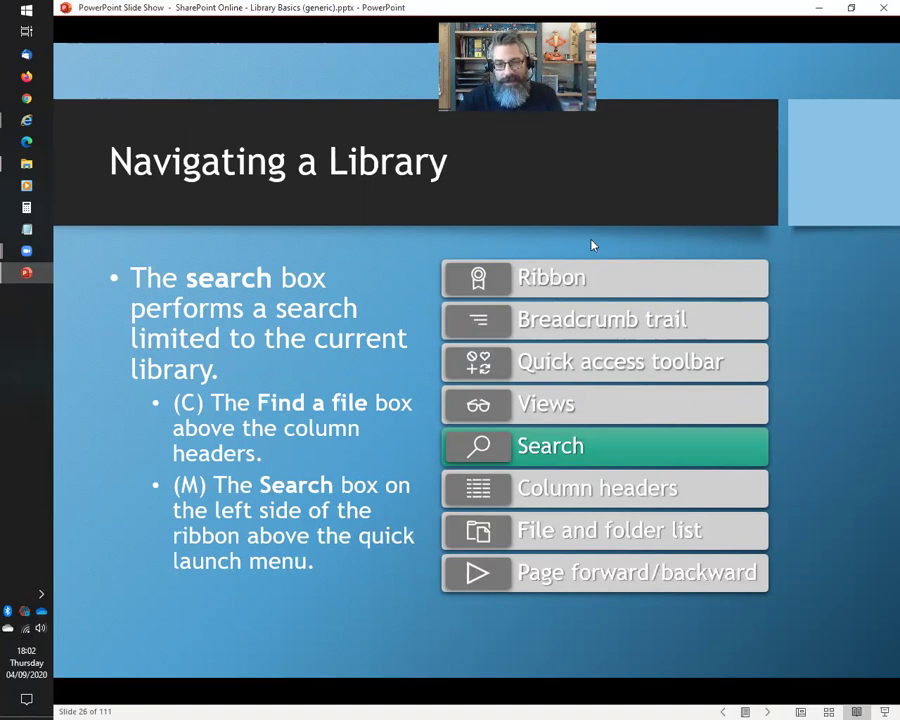
Switch to Internet Explorer and compare the library search boxes in Documents Modern and Documents Classic.
key(alt+Tab)
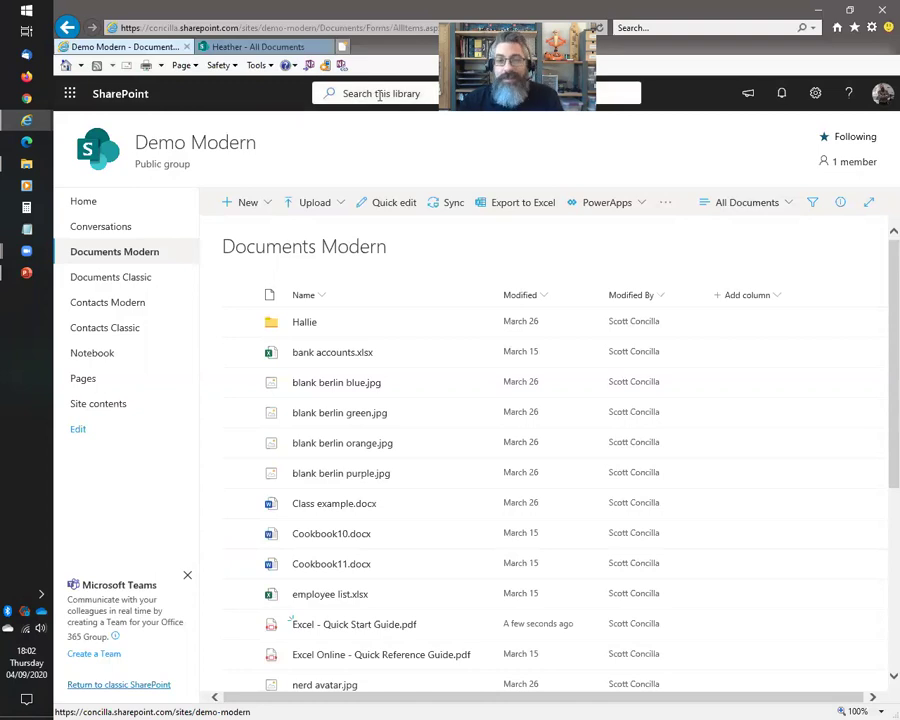
click(256, 48)
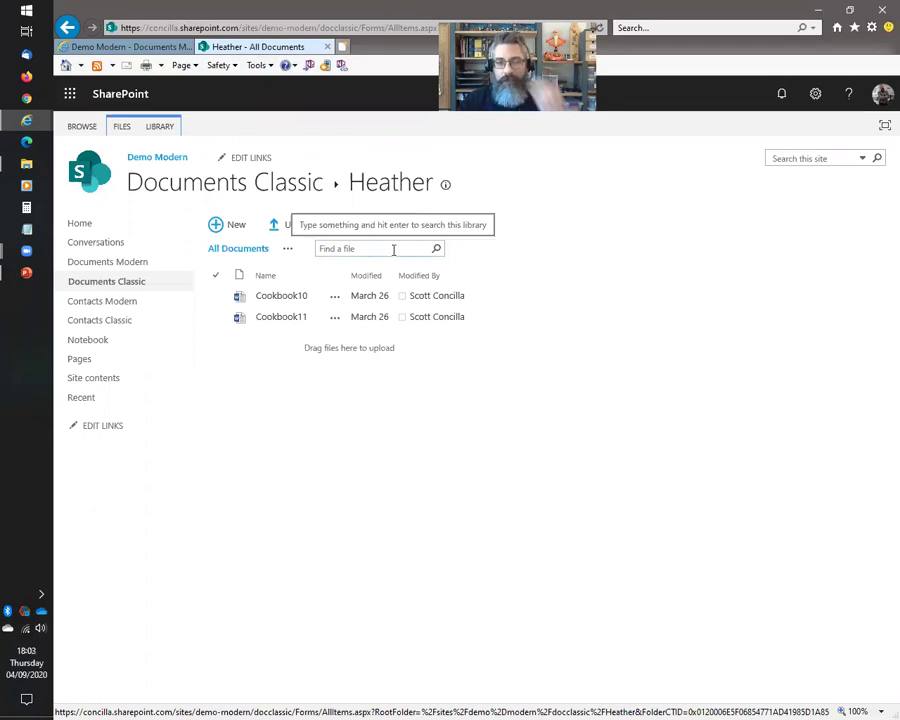
Display the Documents Modern library, then switch to the PowerPoint slide show and advance to the Column headers slide.
click(140, 46)
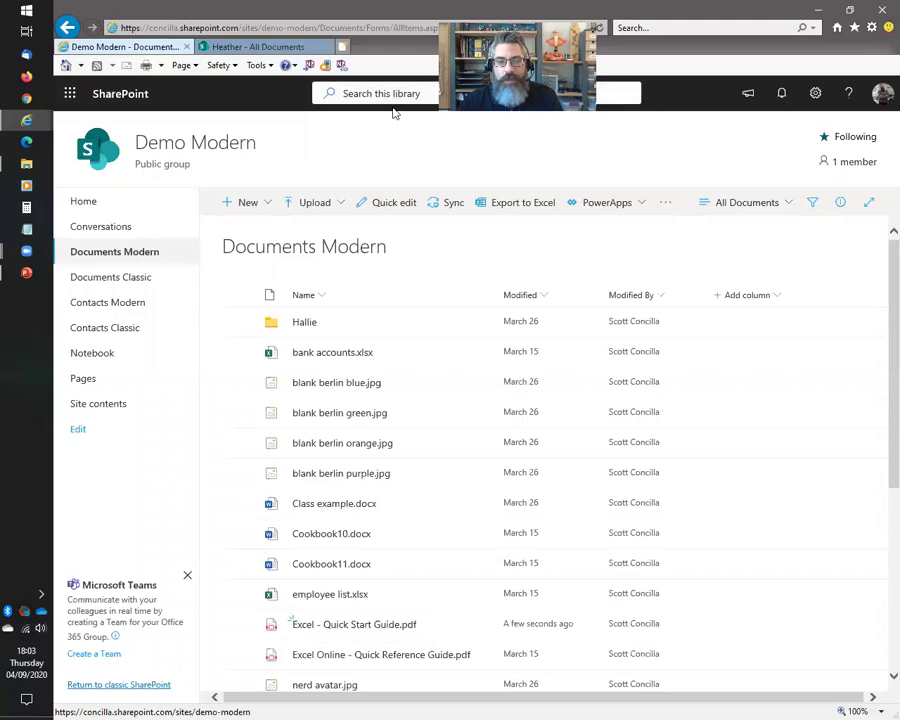
key(alt+Tab)
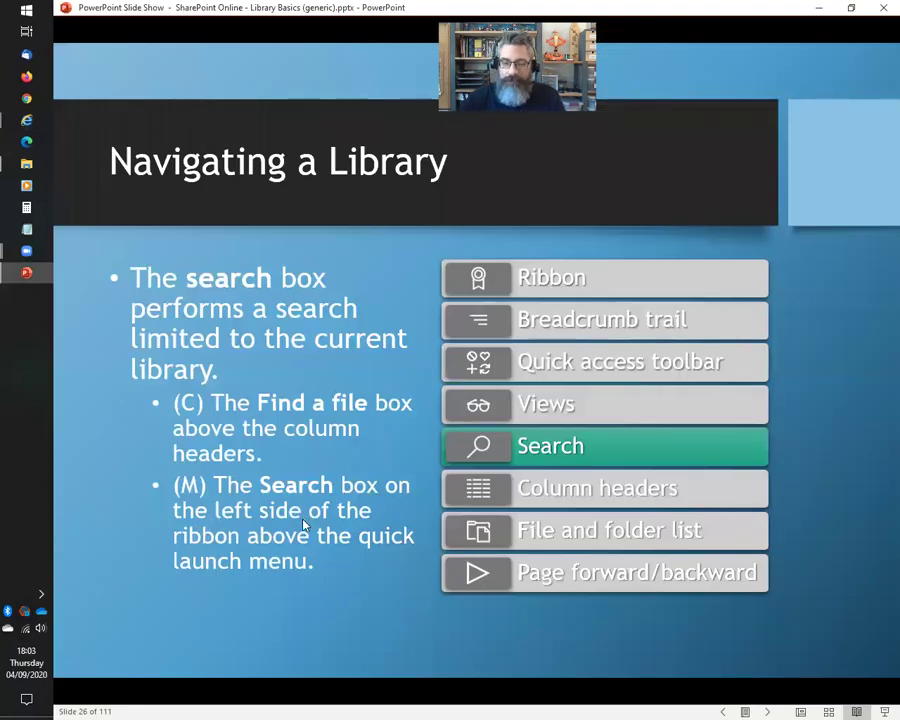
key(Right)
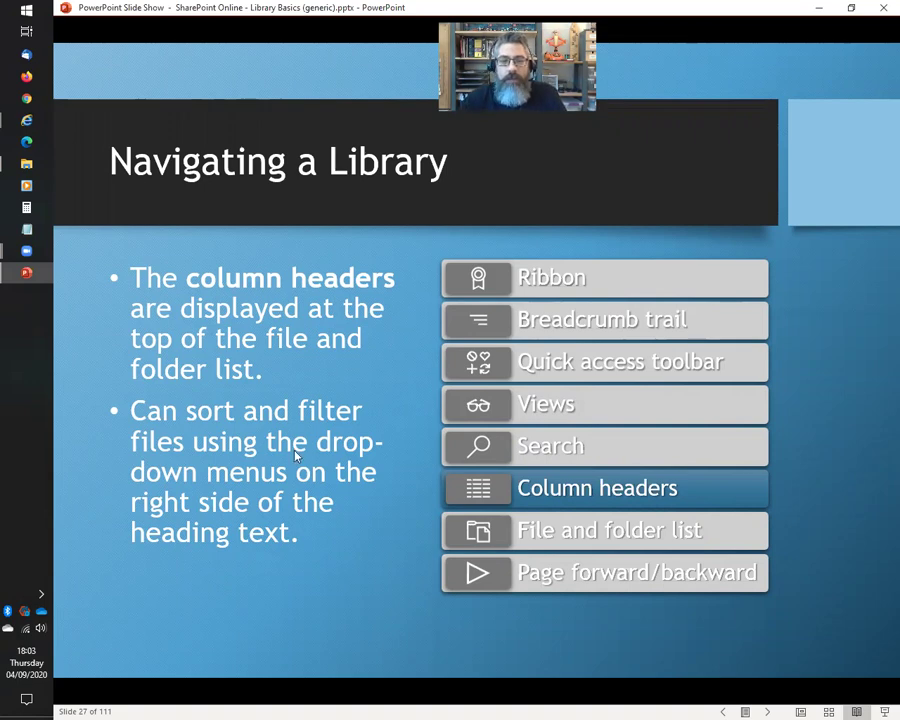
Switch to Internet Explorer, return to the top level of Documents Classic and check the Name column's sort options.
key(alt+Tab)
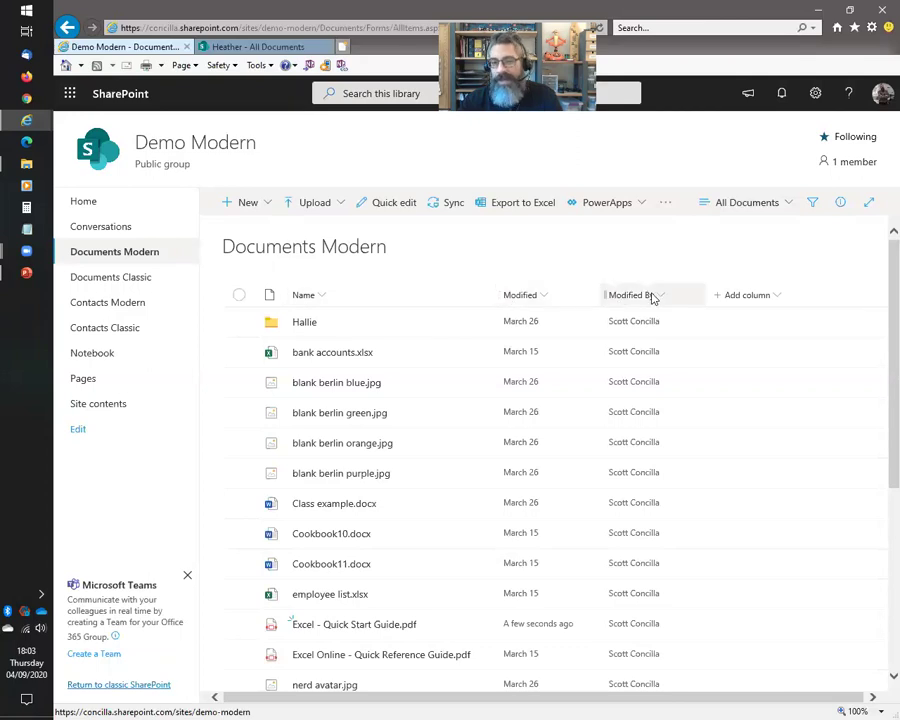
click(258, 47)
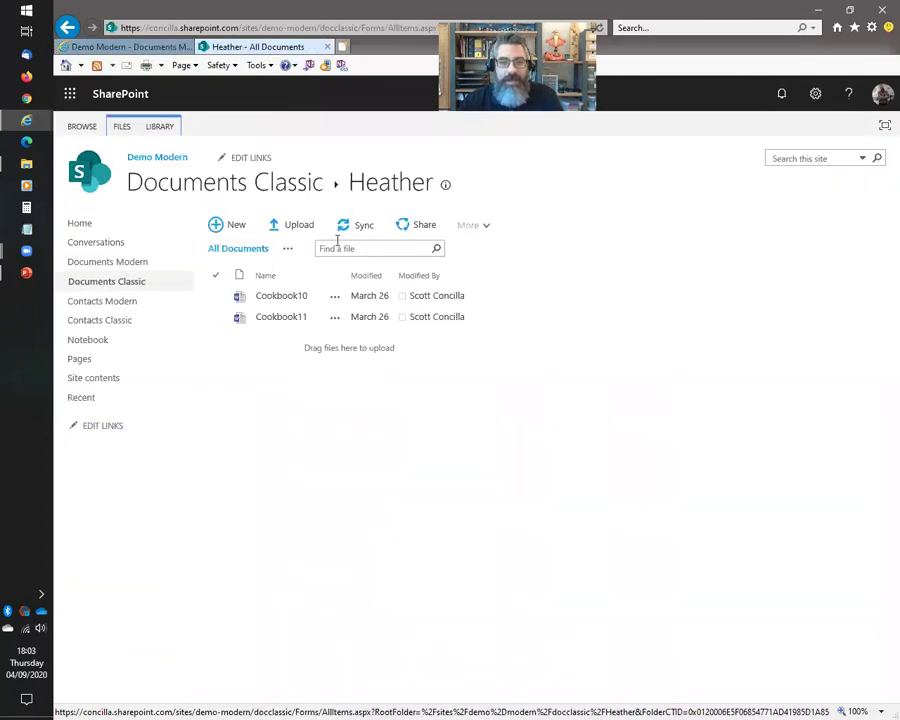
click(272, 192)
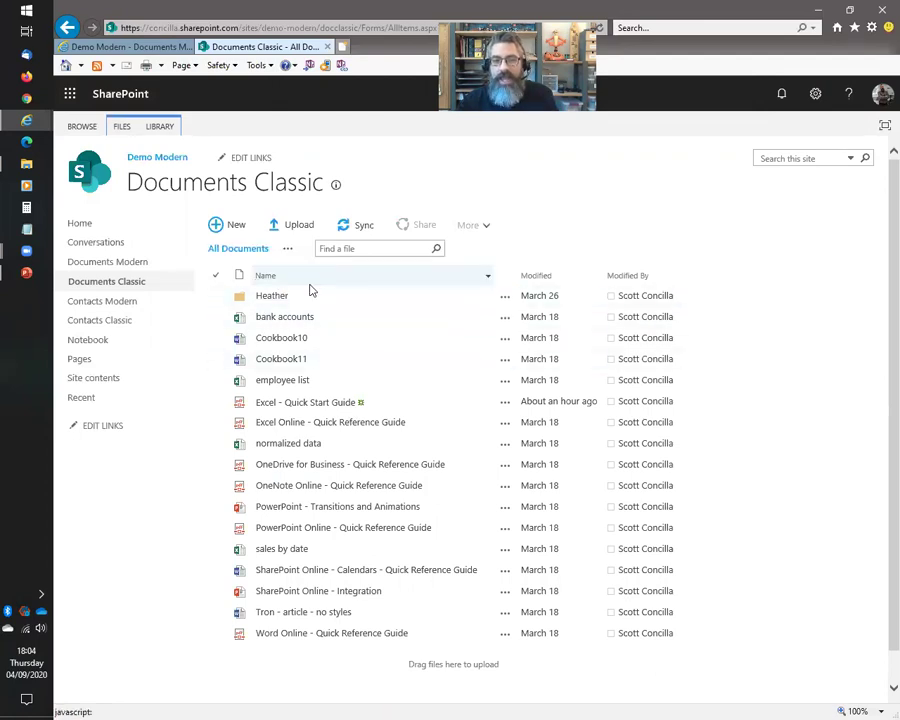
click(487, 278)
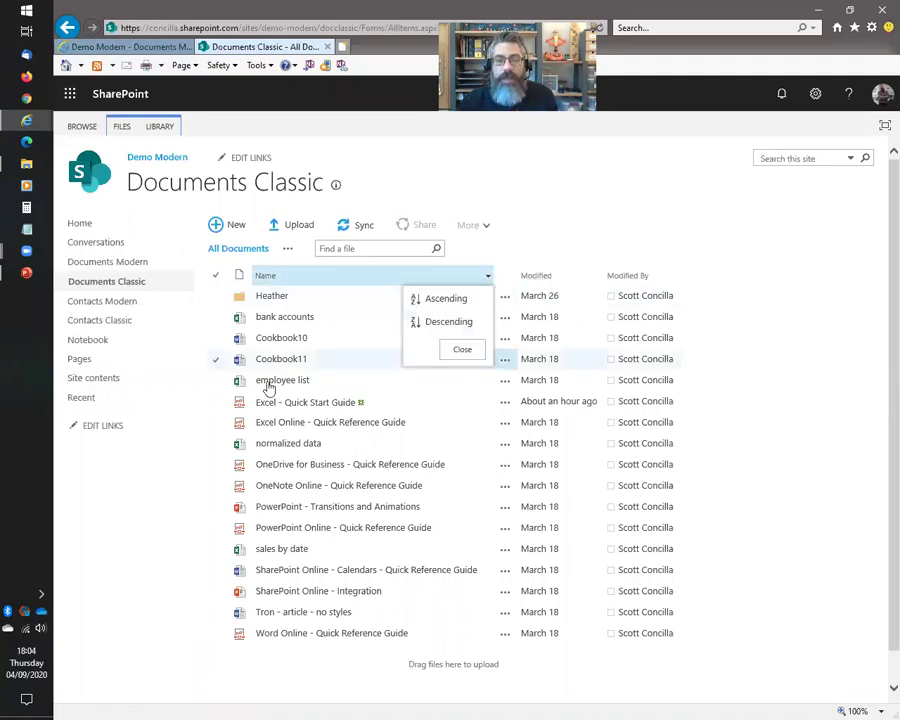
click(130, 507)
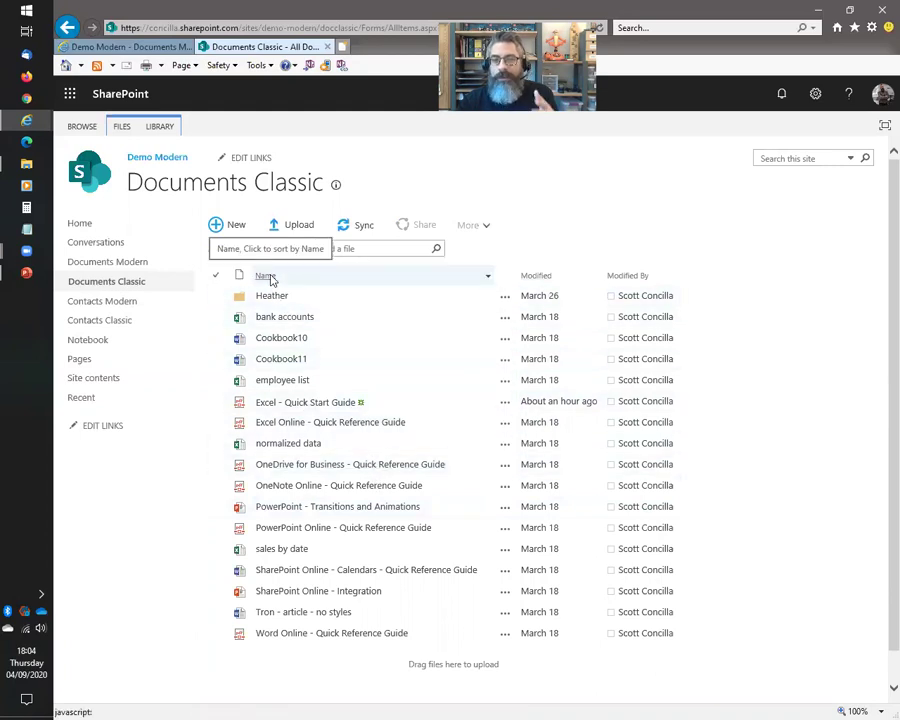
Examine the Name and Modified column menus in Documents Modern and compare them with the Documents Classic column headers.
click(110, 46)
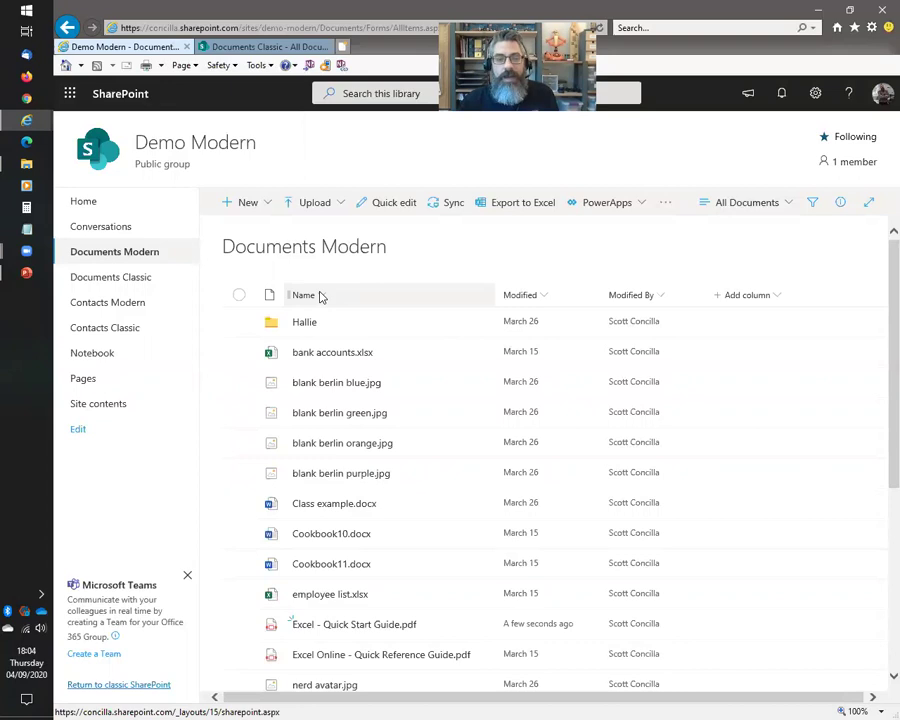
click(320, 296)
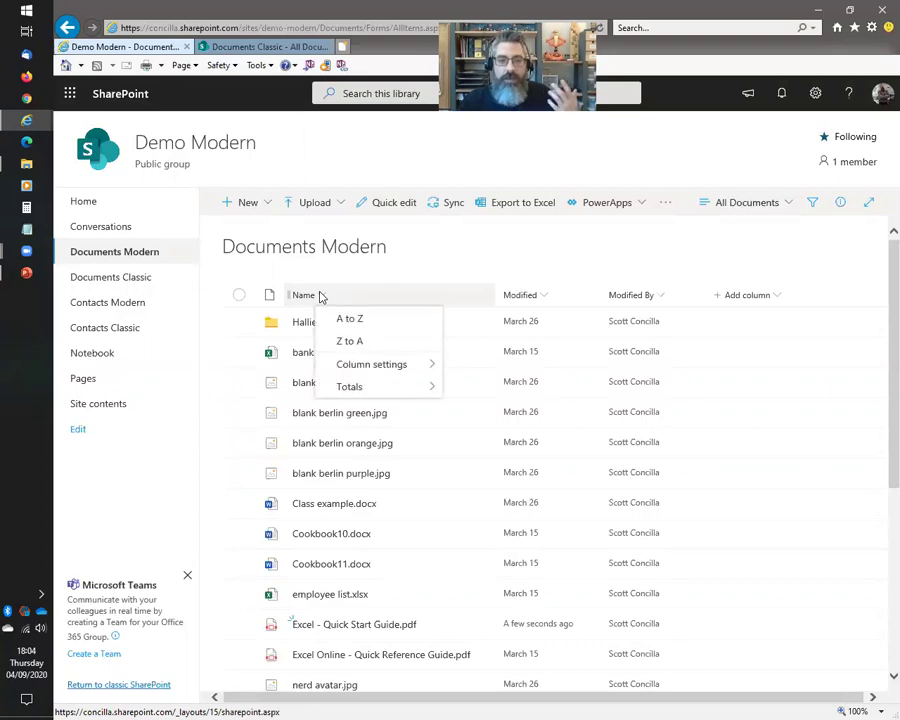
click(530, 297)
click(530, 297)
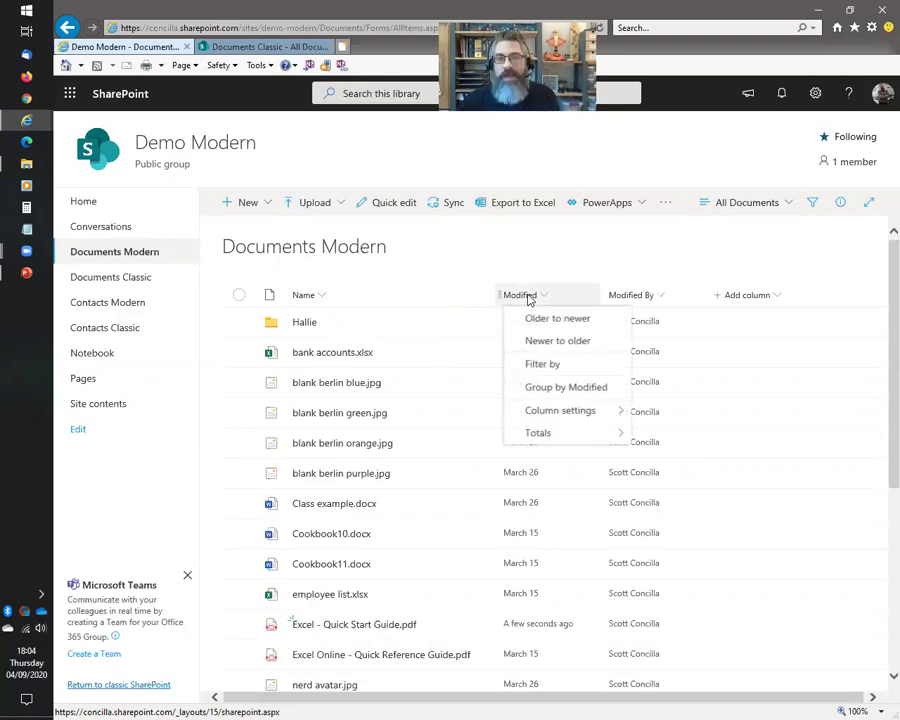
click(530, 251)
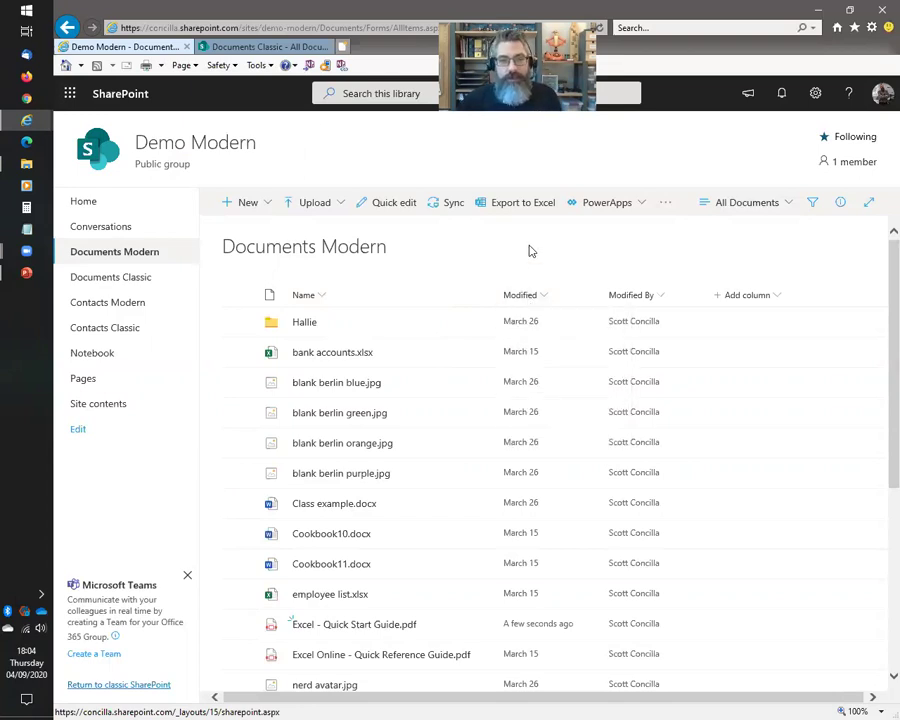
click(272, 47)
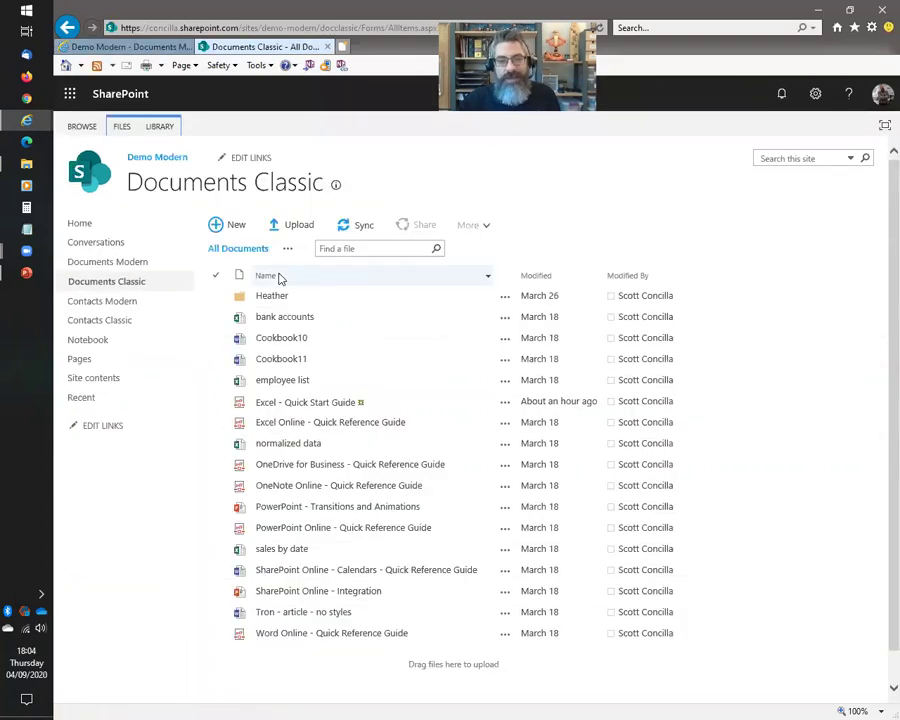
click(140, 49)
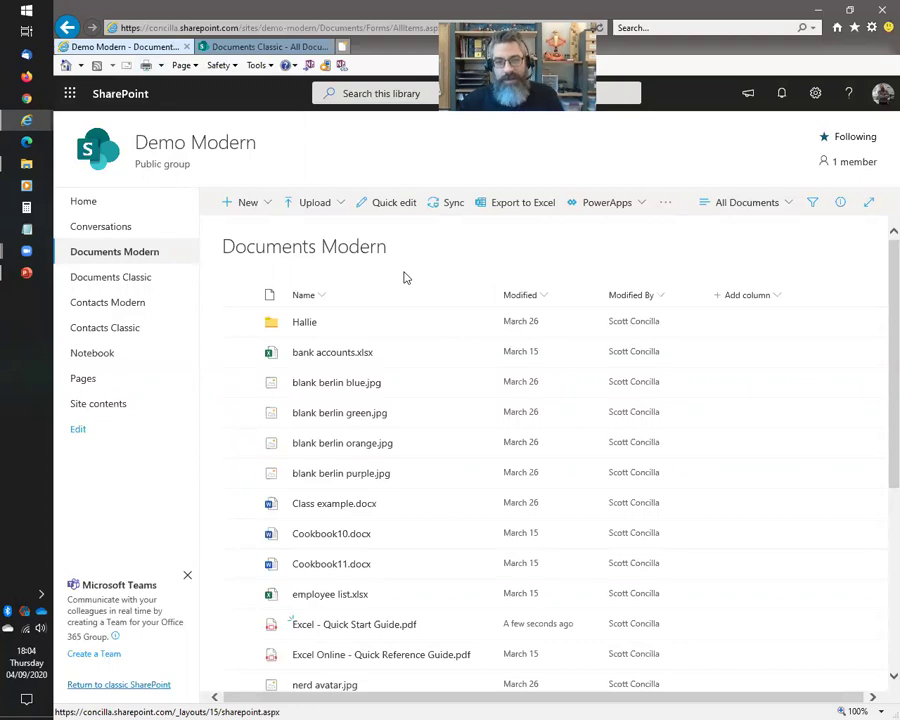
Switch to the PowerPoint slide show and advance to the File and folder list slide.
key(alt+Tab)
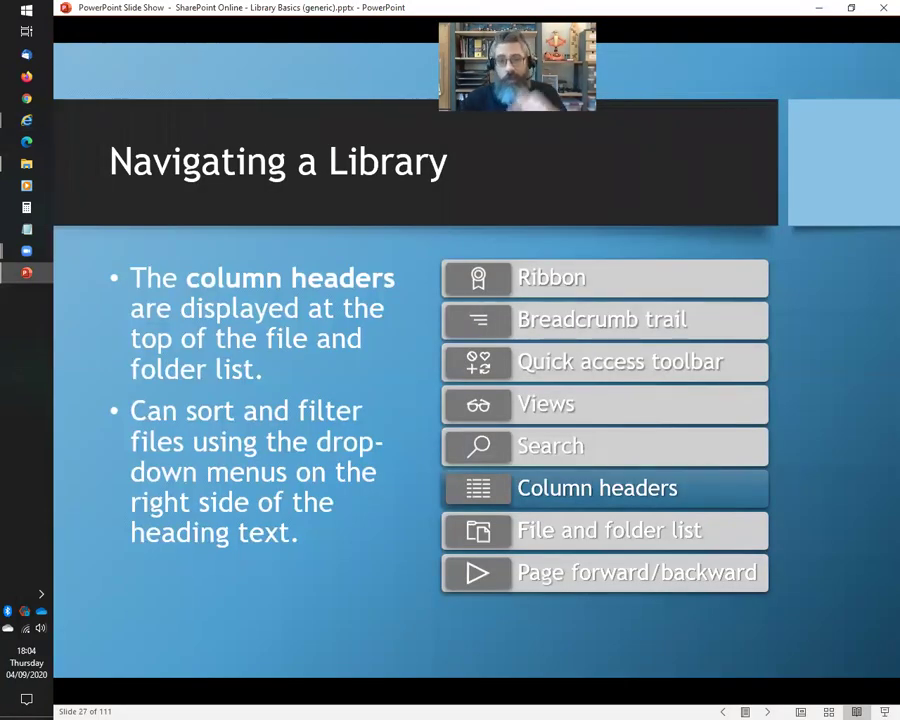
key(Right)
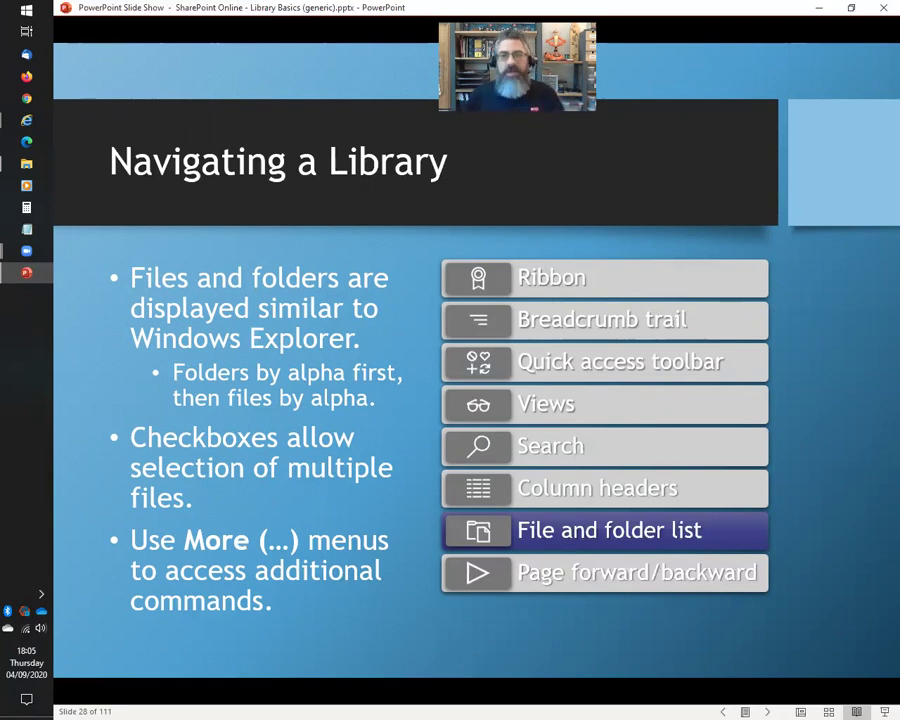
Switch to Internet Explorer, then select and deselect the Cookbook10 file in Documents Classic.
key(alt+Tab)
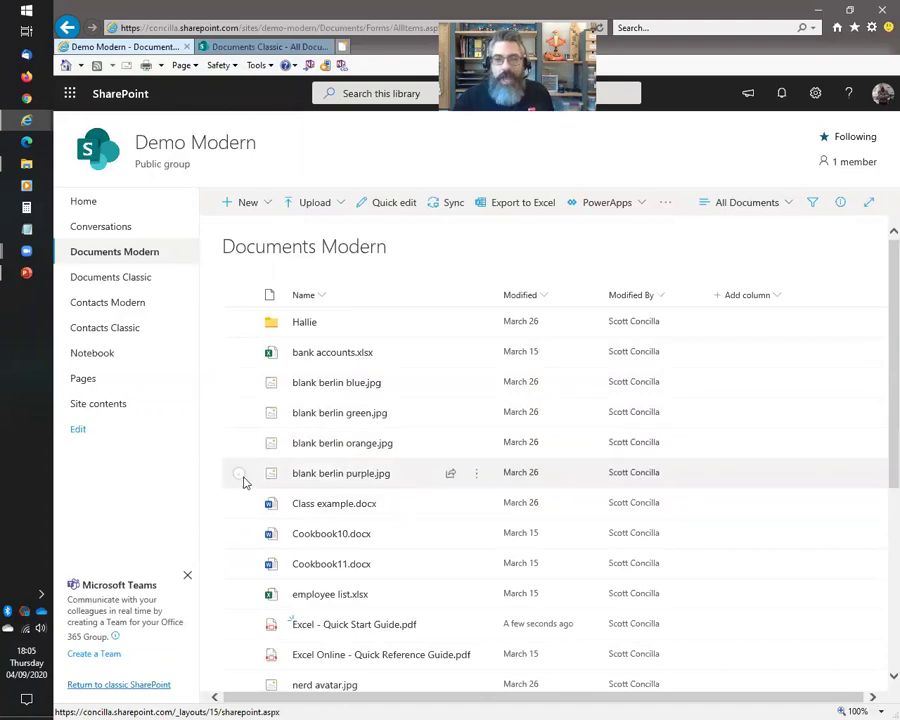
click(265, 47)
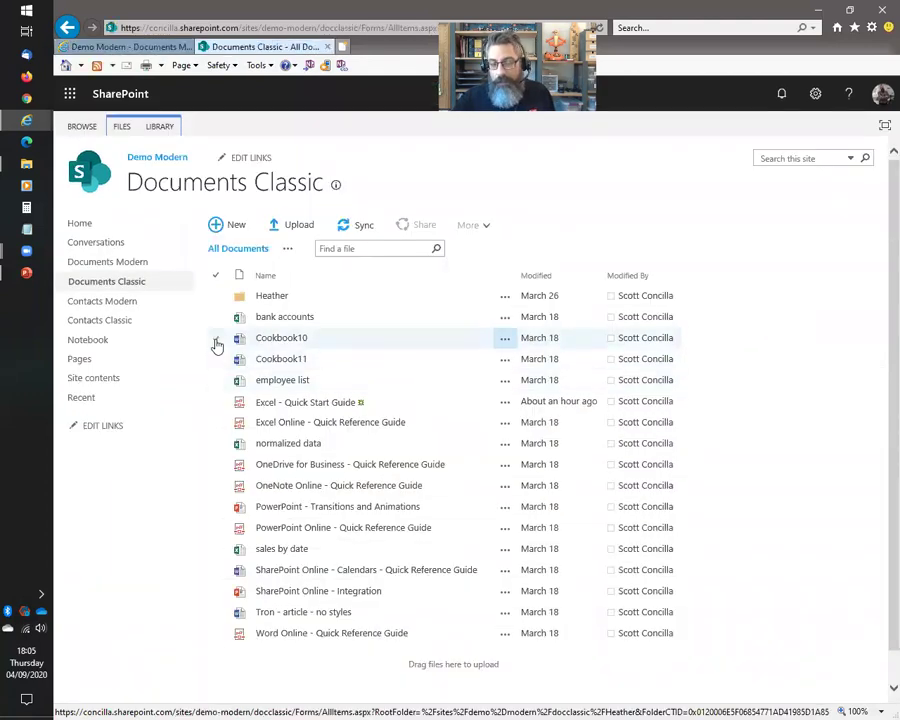
click(216, 339)
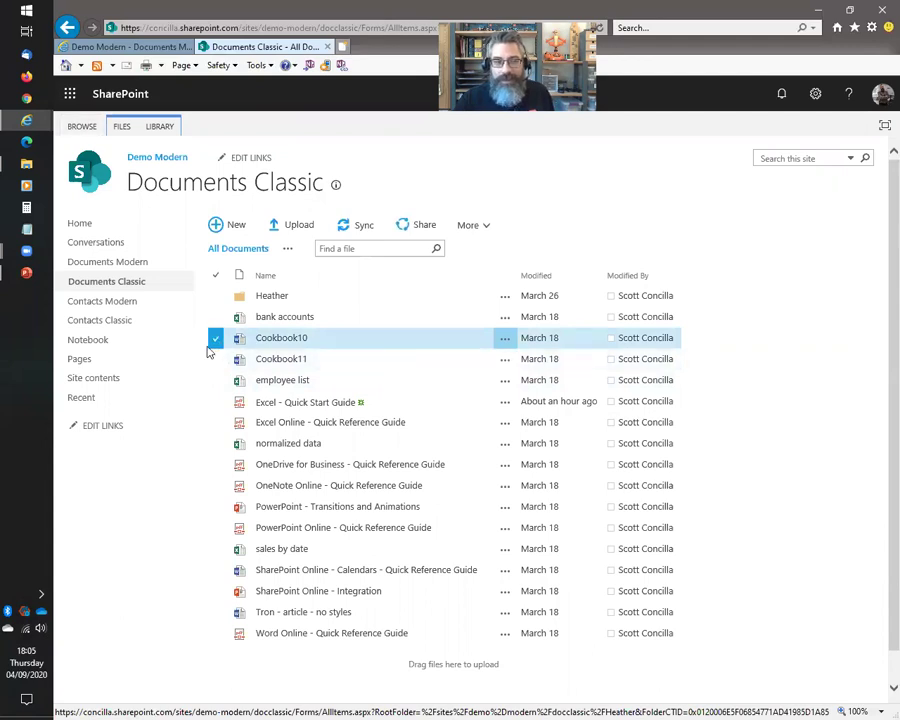
click(215, 340)
Select and deselect blank berlin blue.jpg in Documents Modern, then return to the PowerPoint slide on the file and folder list.
click(108, 261)
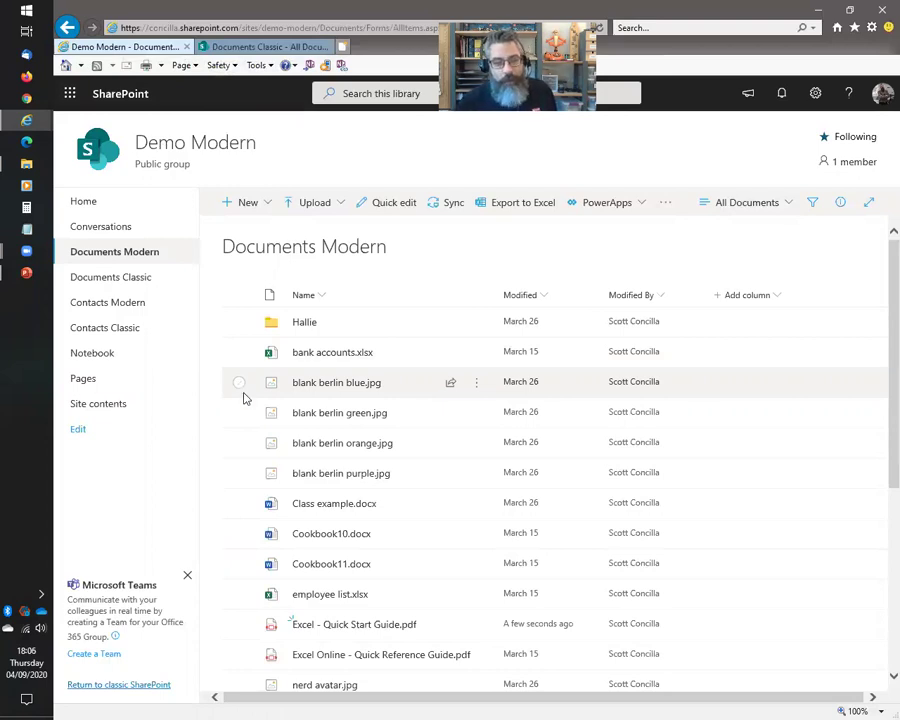
click(239, 384)
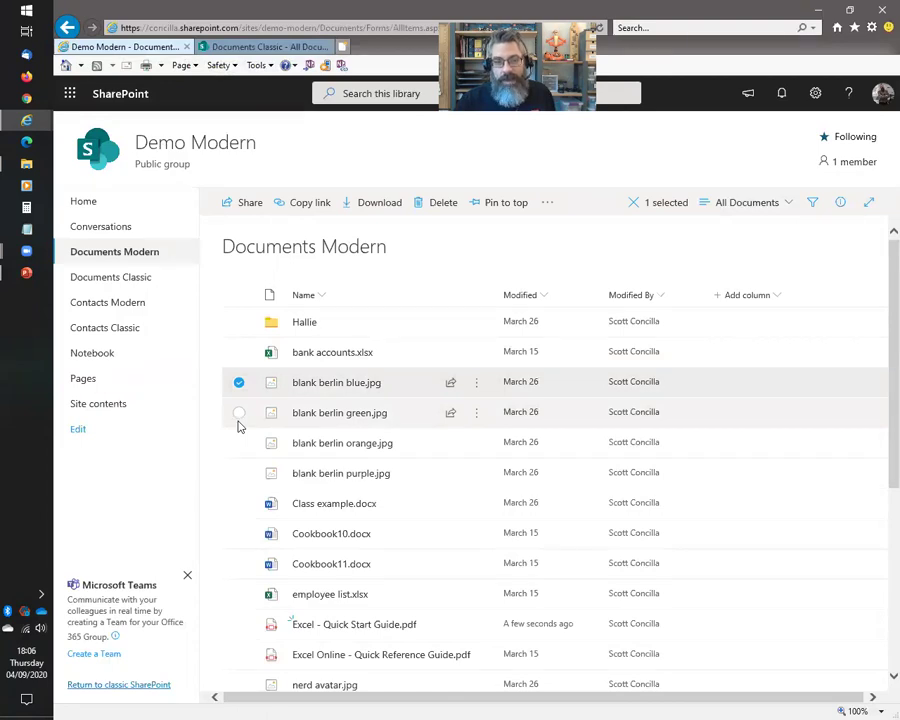
click(239, 384)
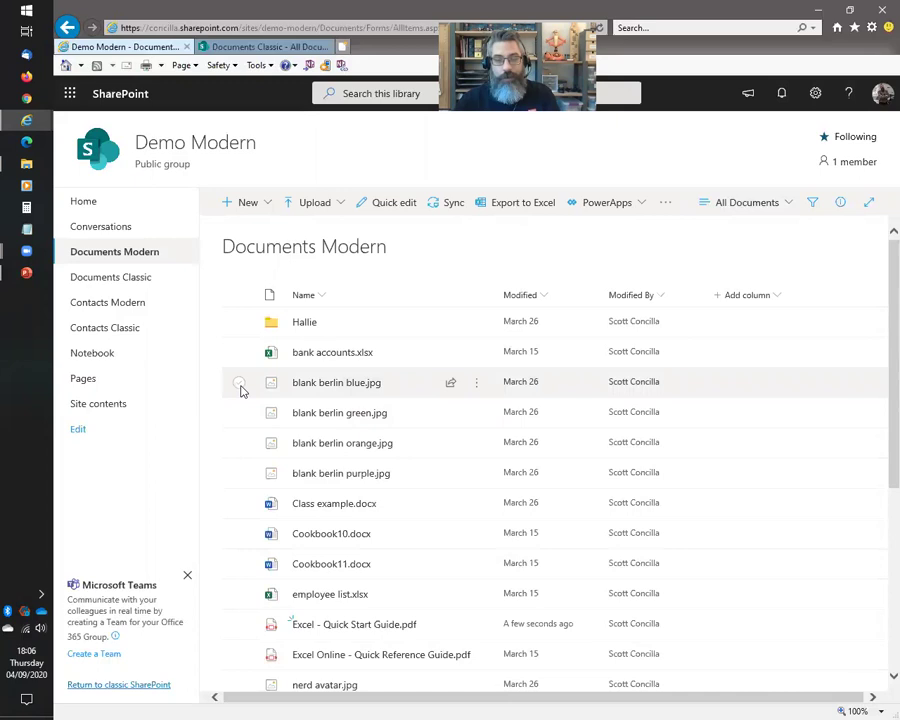
key(alt+Tab)
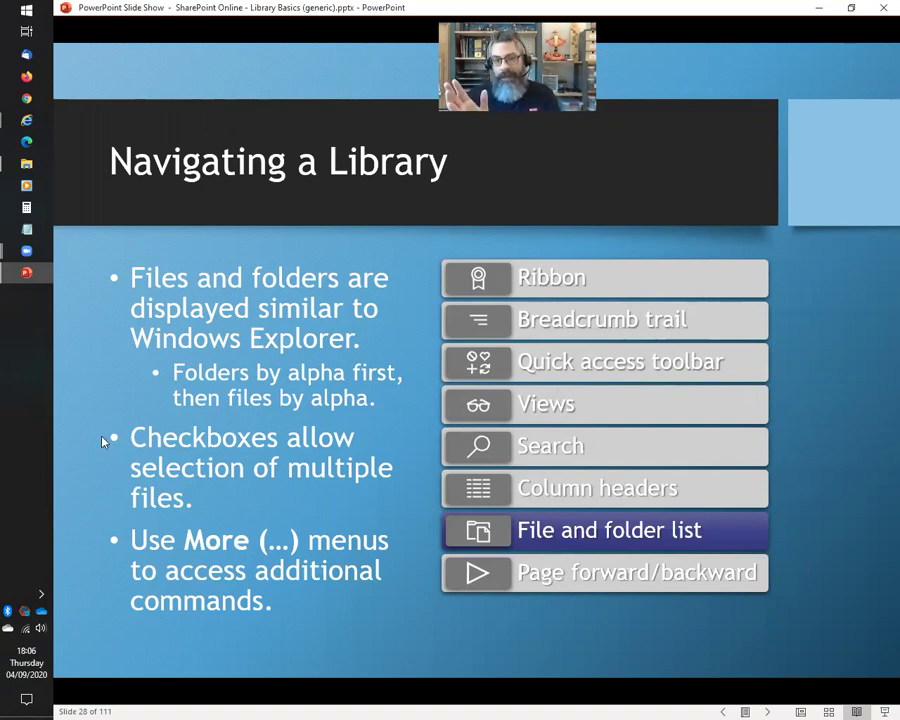
Switch to Internet Explorer, check the details callouts of the folder and bank accounts in Documents Classic, and display the Files ribbon commands.
key(alt+Tab)
click(240, 47)
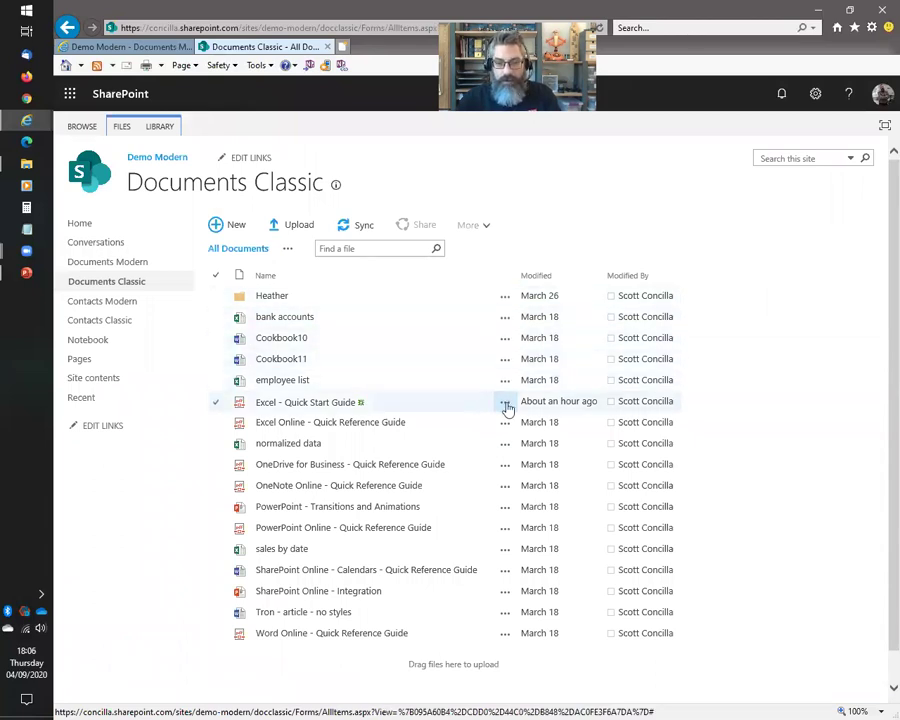
click(505, 298)
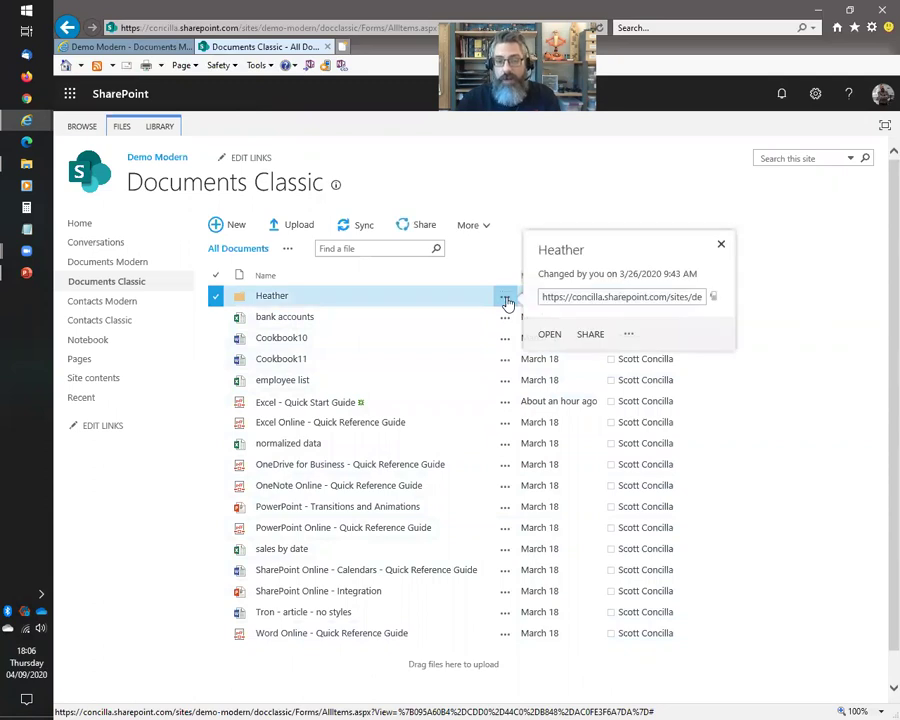
click(506, 320)
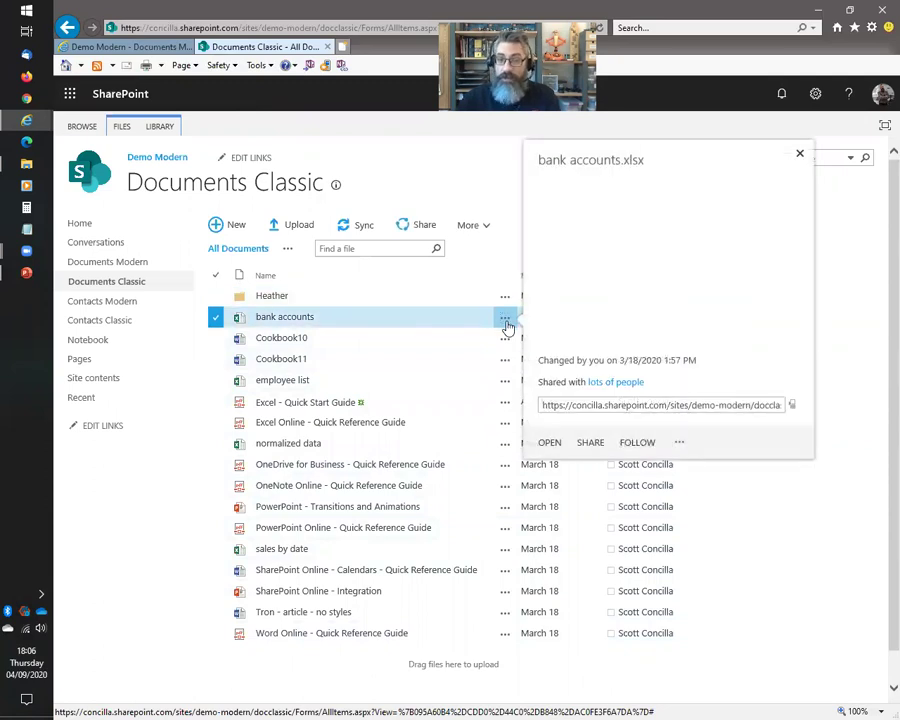
click(215, 318)
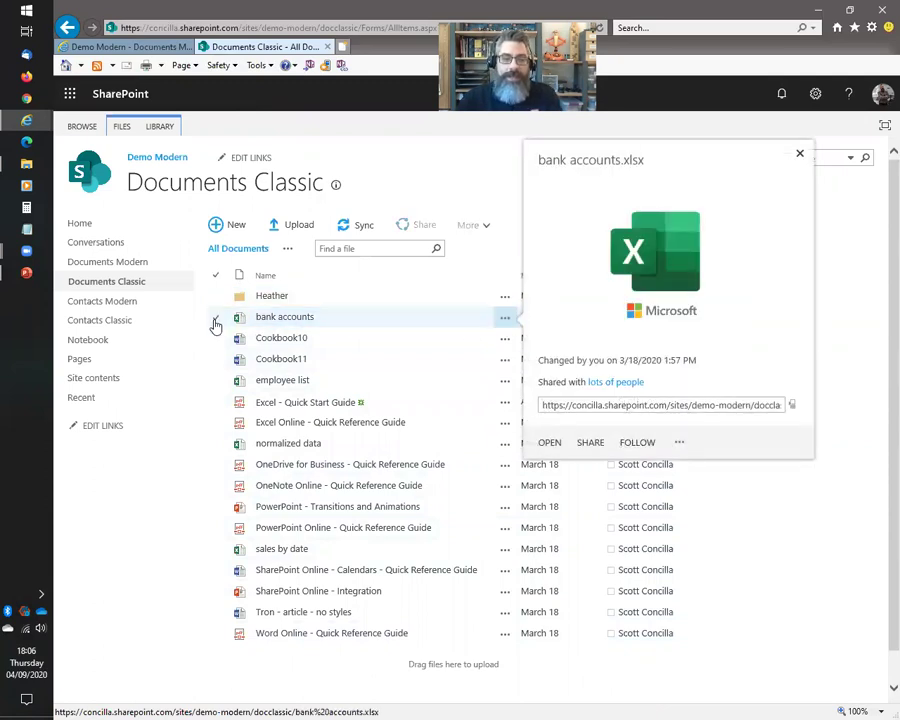
click(121, 127)
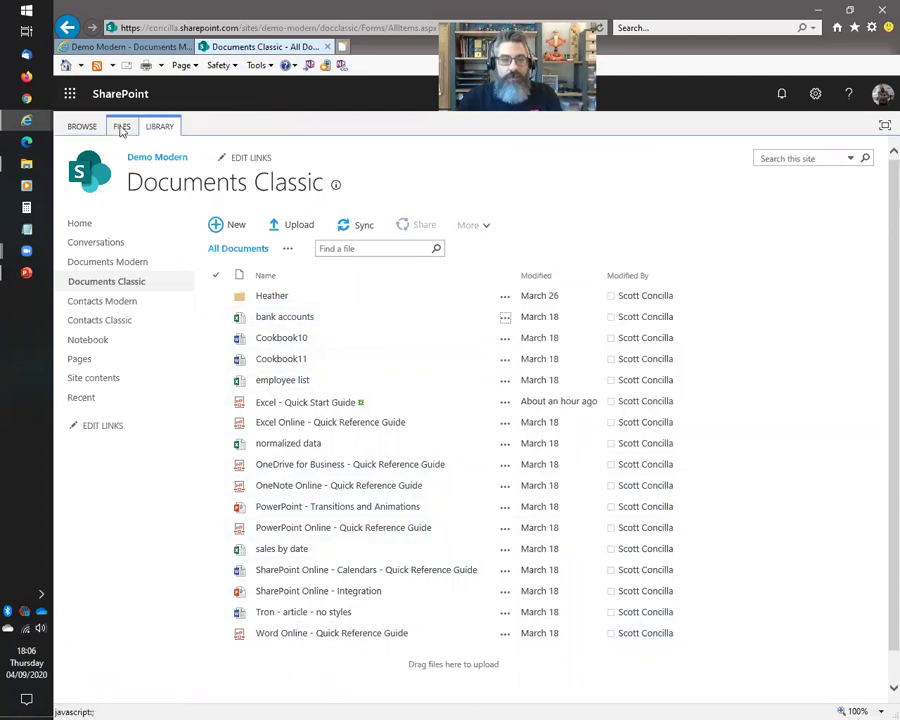
click(121, 128)
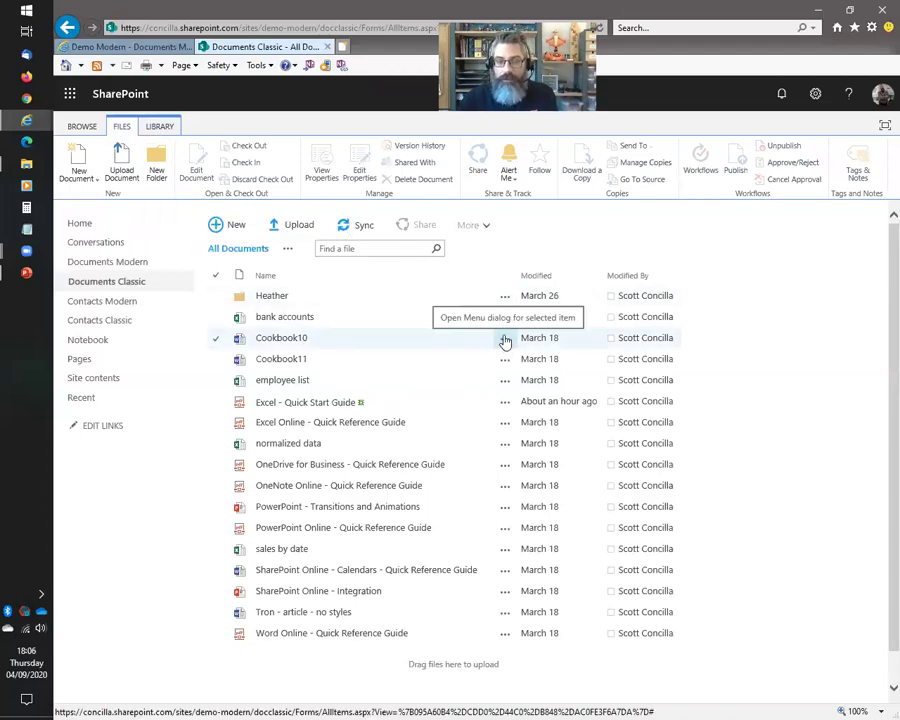
Select bank accounts.xlsx in Documents Modern and examine its additional toolbar commands and its item menu.
click(148, 47)
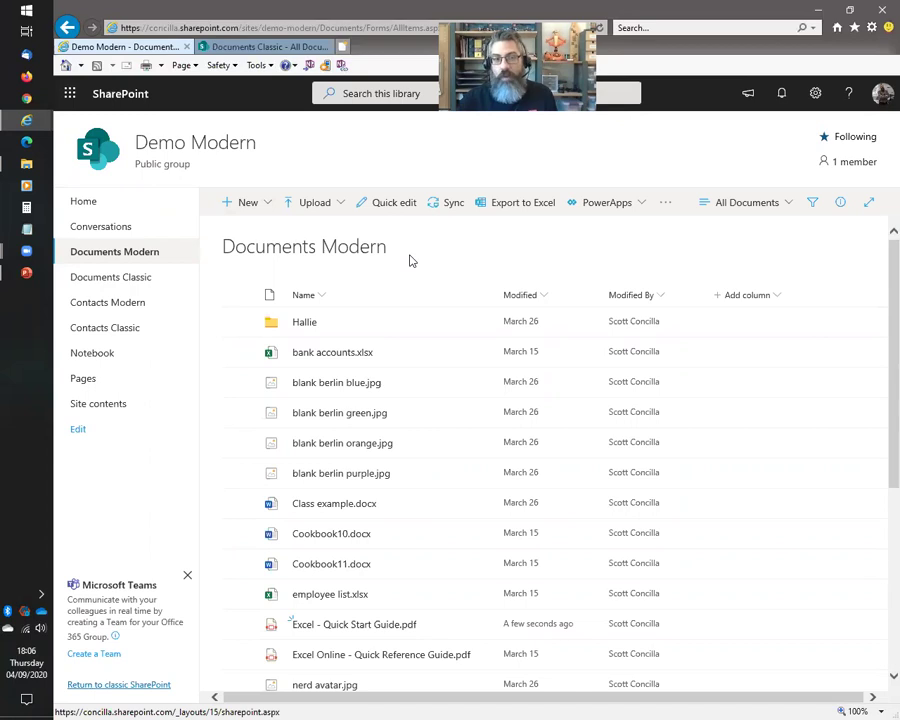
click(239, 355)
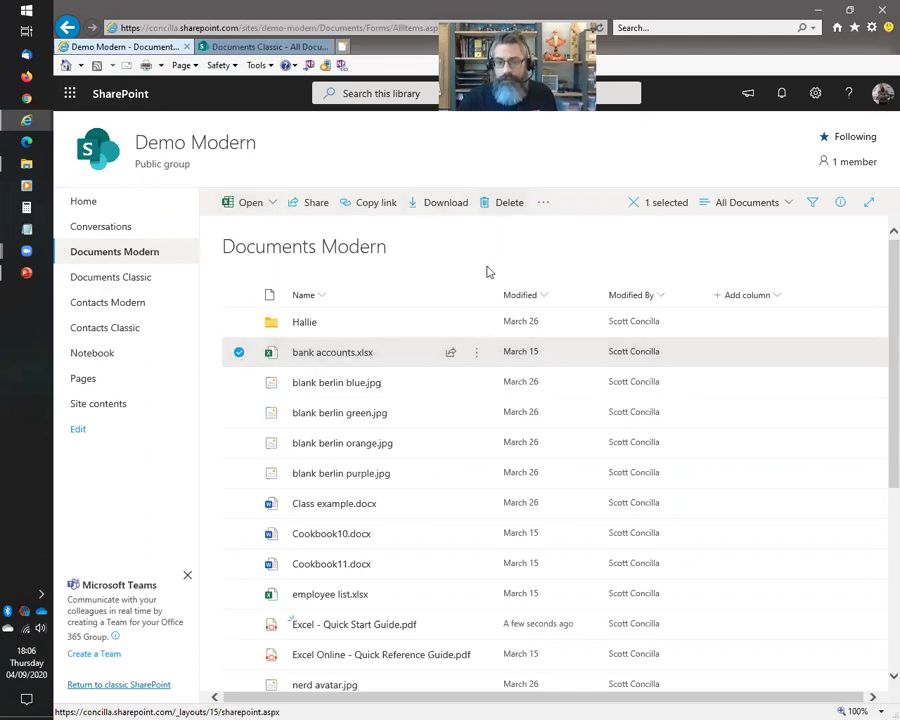
click(543, 203)
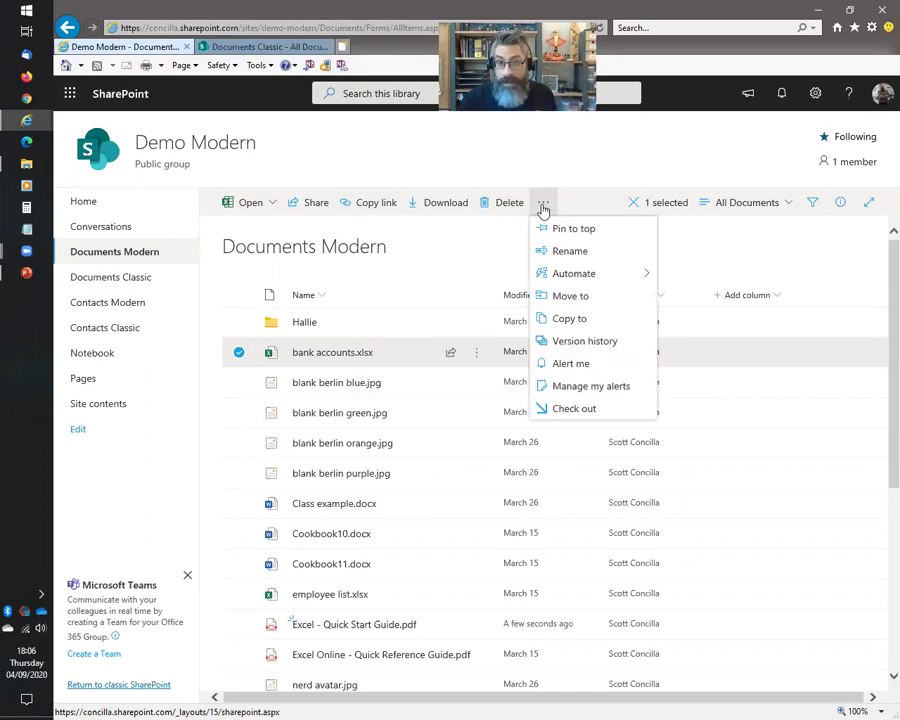
click(464, 304)
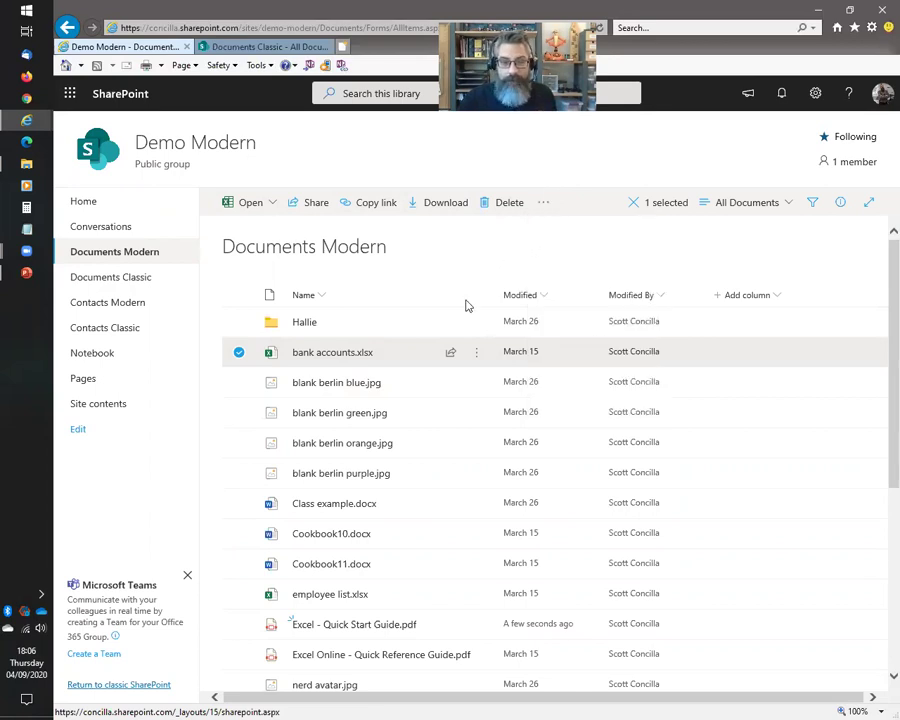
key(Escape)
click(301, 362)
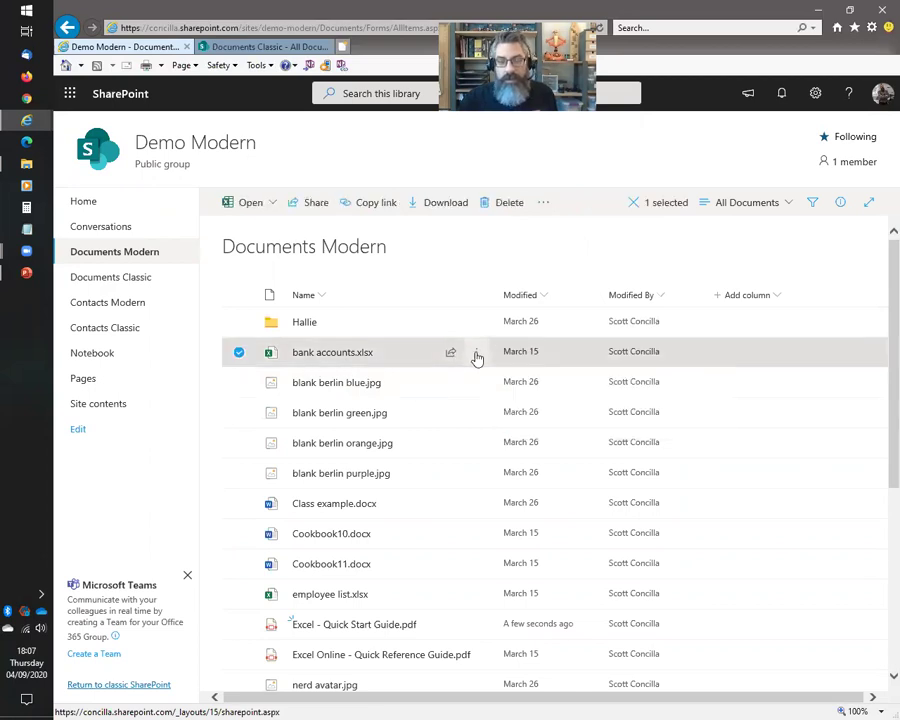
click(477, 356)
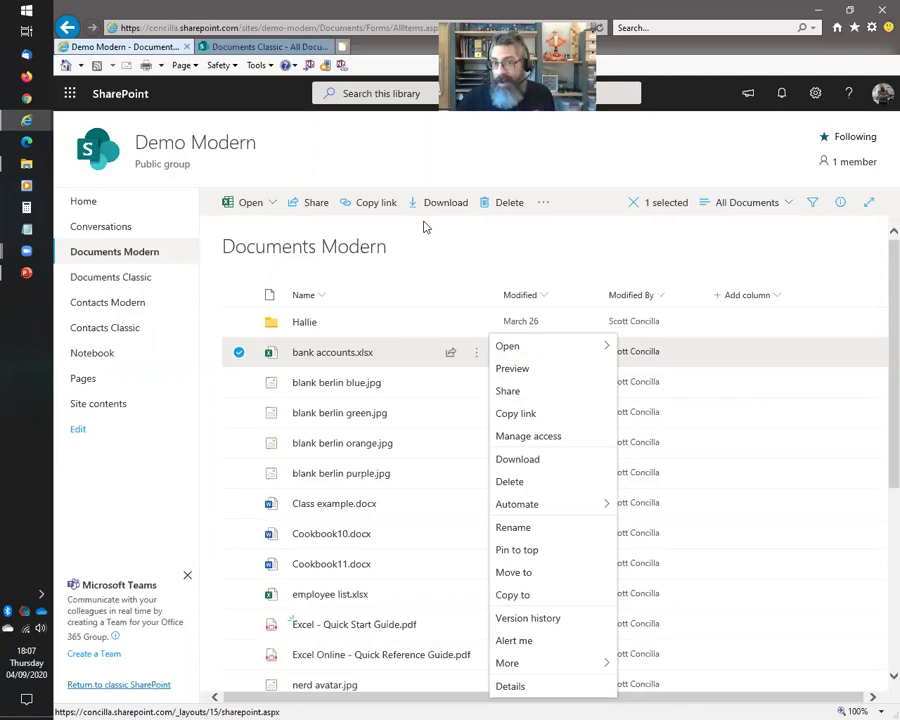
Deselect and reselect bank accounts.xlsx in Documents Modern, and switch to PowerPoint to show the page forward/backward slide.
click(442, 247)
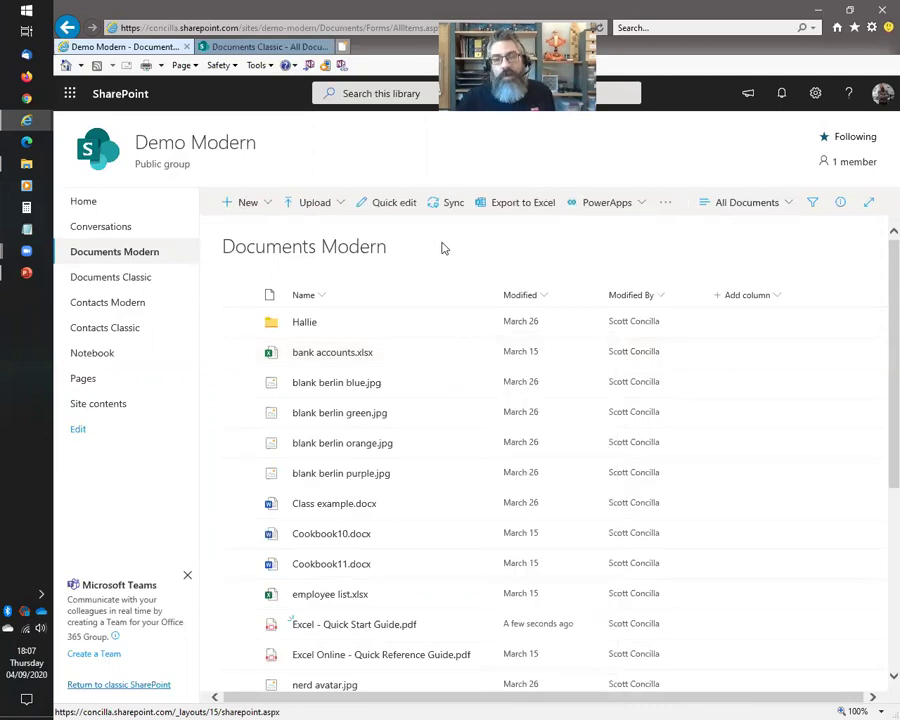
click(239, 352)
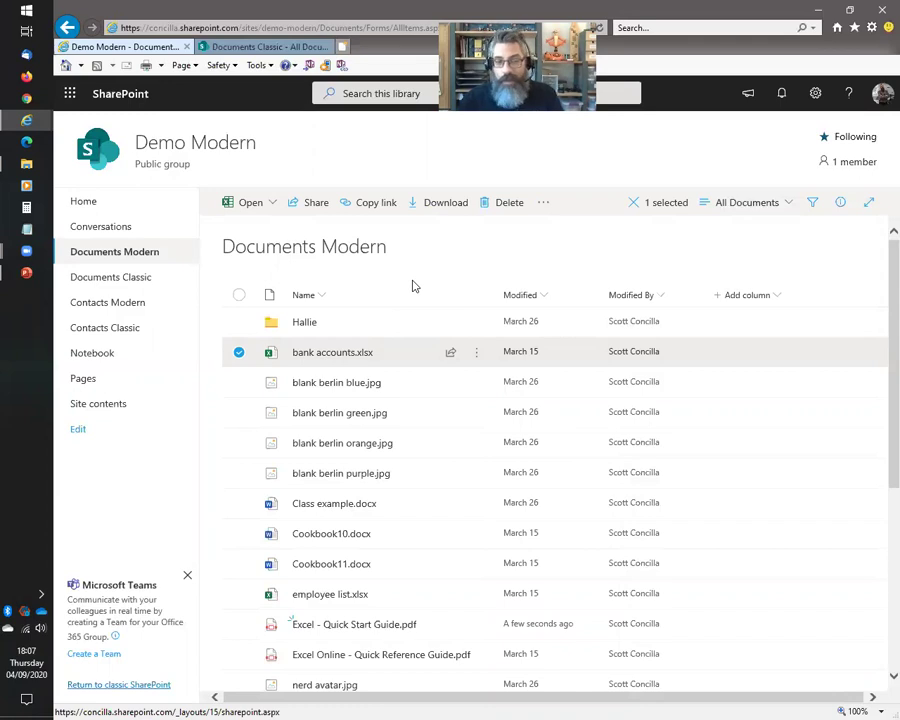
key(alt+Tab)
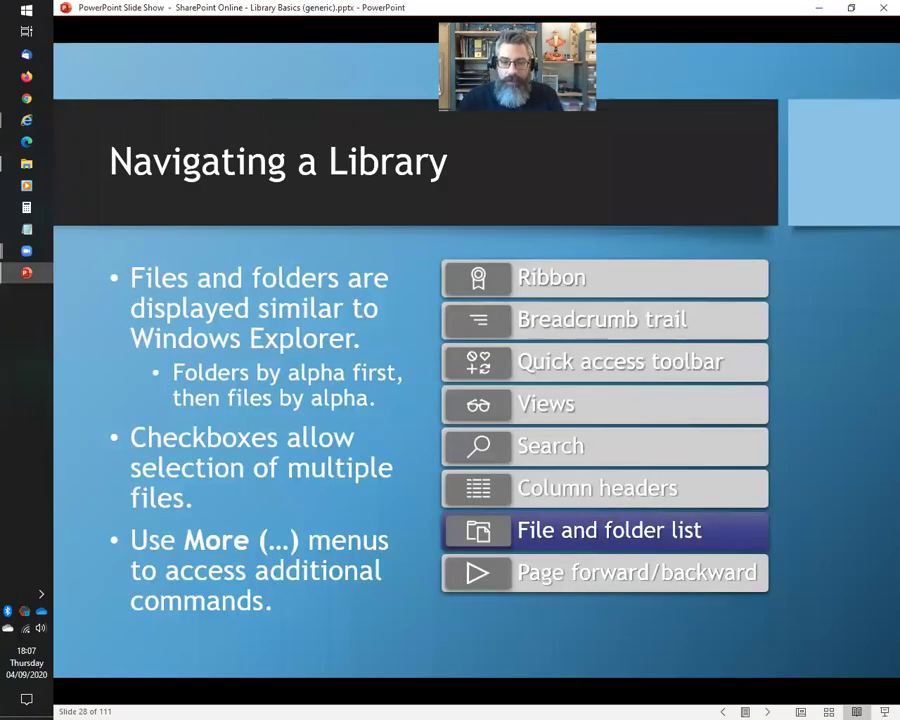
key(Right)
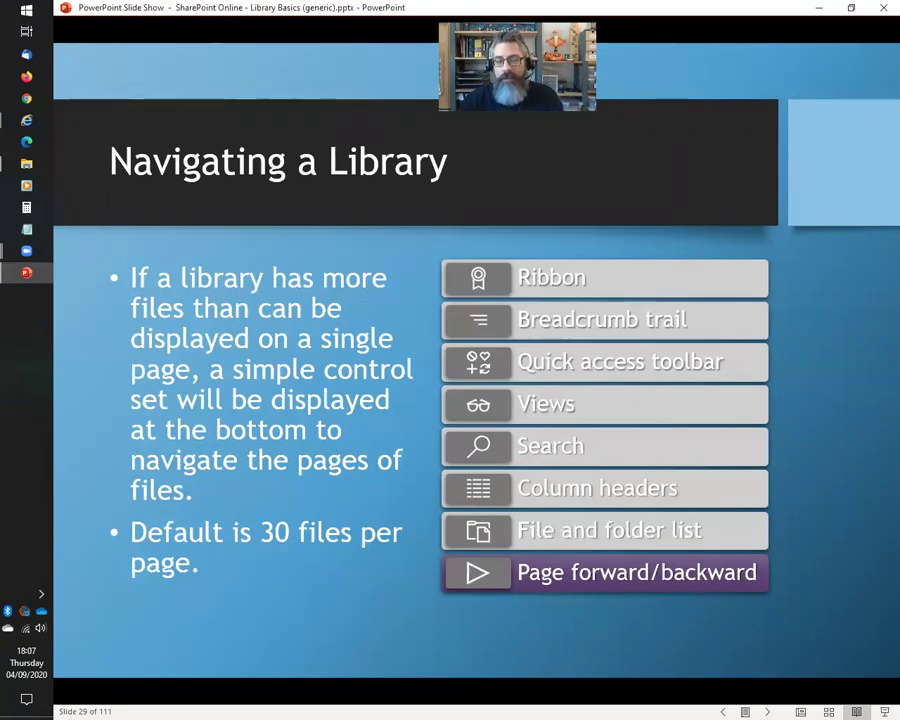
Switch to Internet Explorer to look through the full Documents Modern file list, and return to PowerPoint to show the closing Navigating a Library slide.
key(alt+Tab)
scroll(504, 496, down, 3)
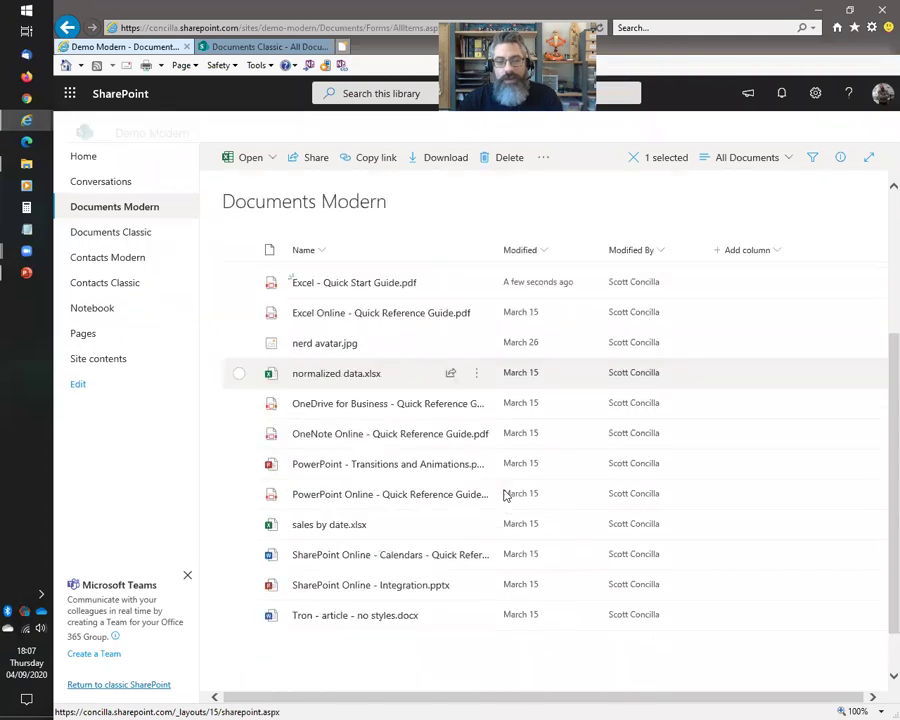
scroll(504, 494, up, 3)
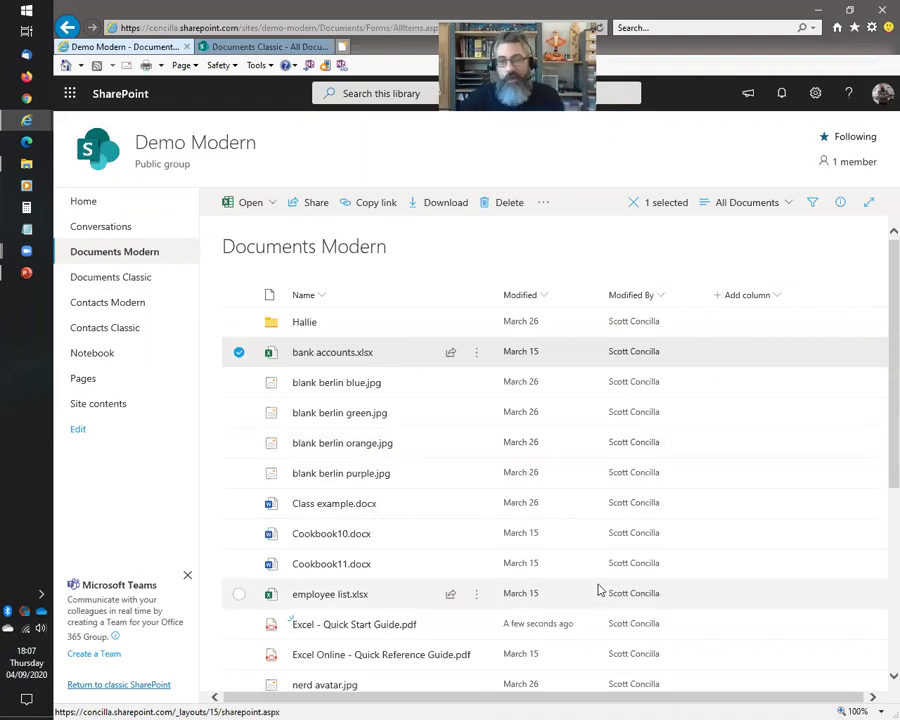
key(alt+Tab)
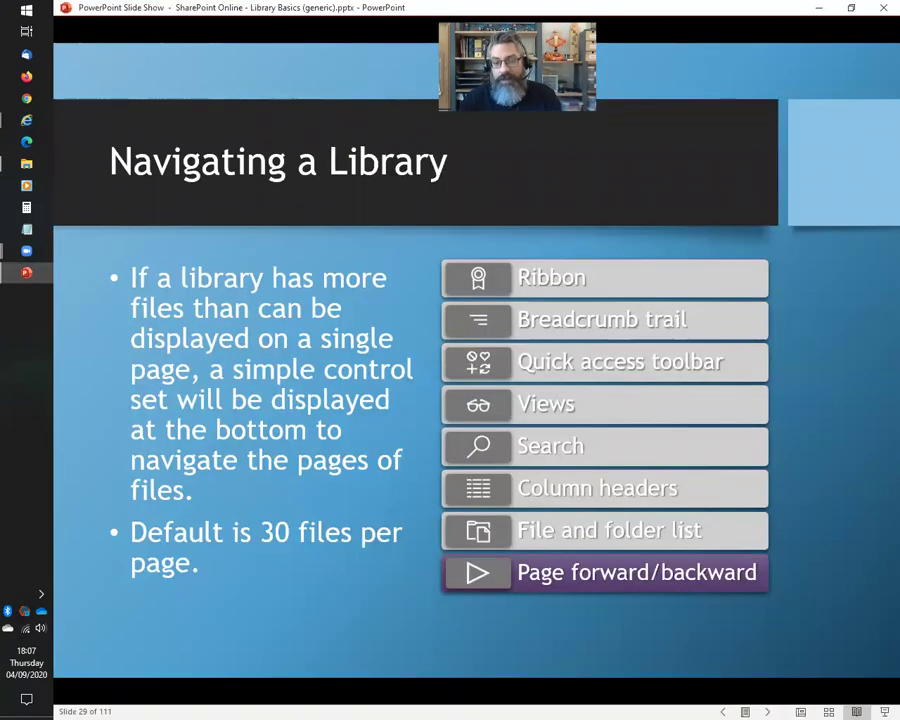
key(Right)
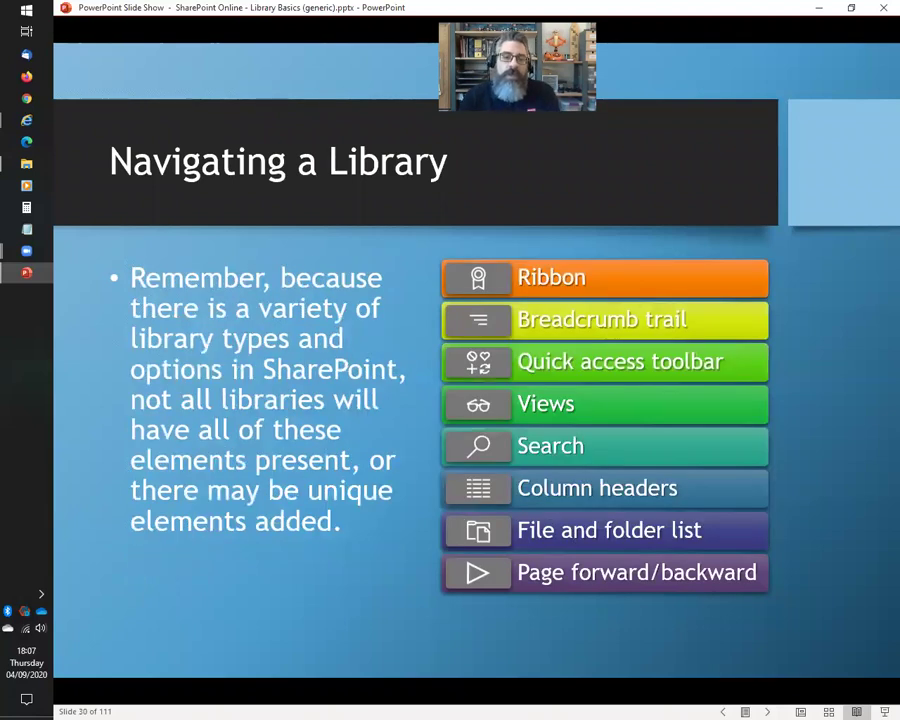
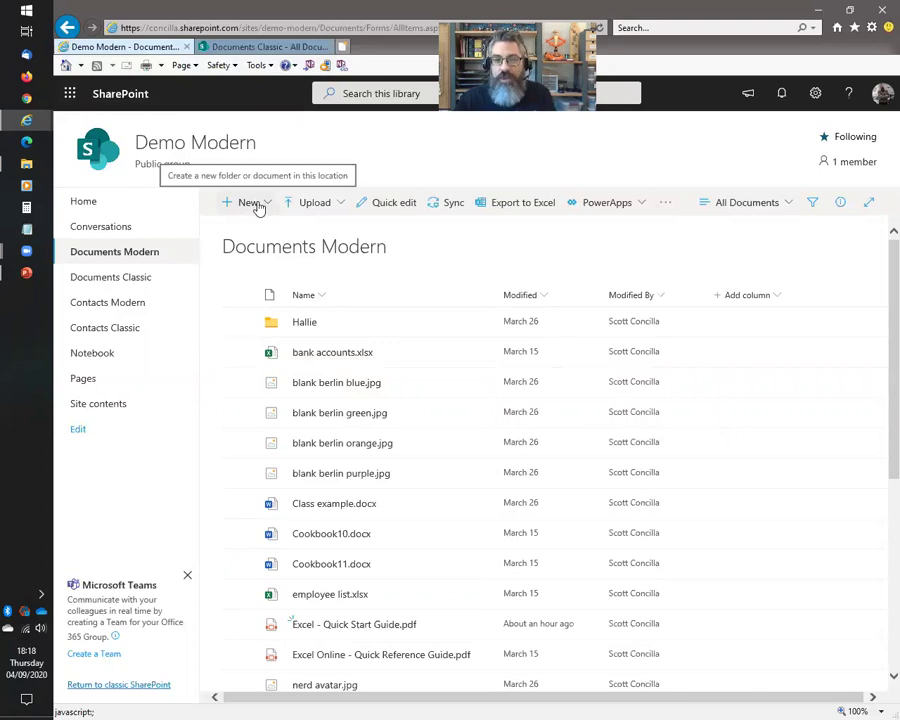
Check the New command in Documents Classic and create a new Word document in Documents Modern.
click(225, 47)
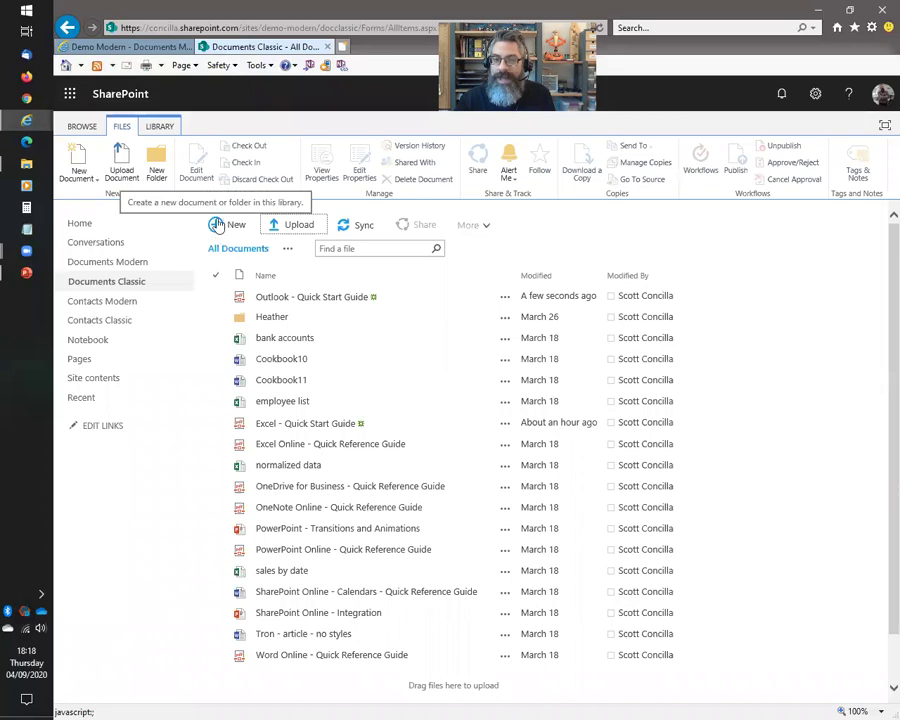
click(112, 47)
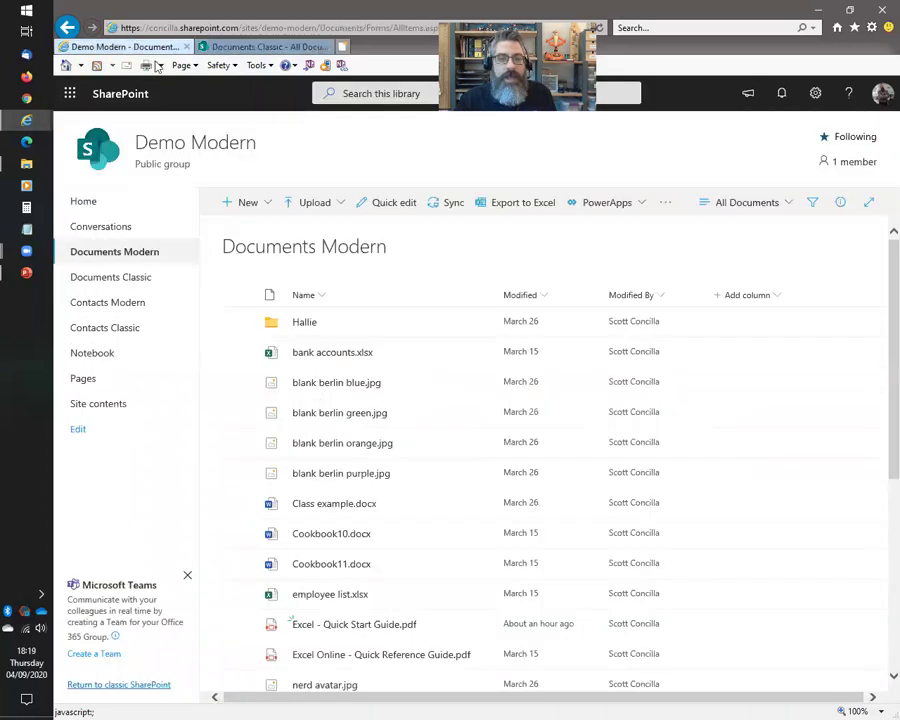
click(248, 203)
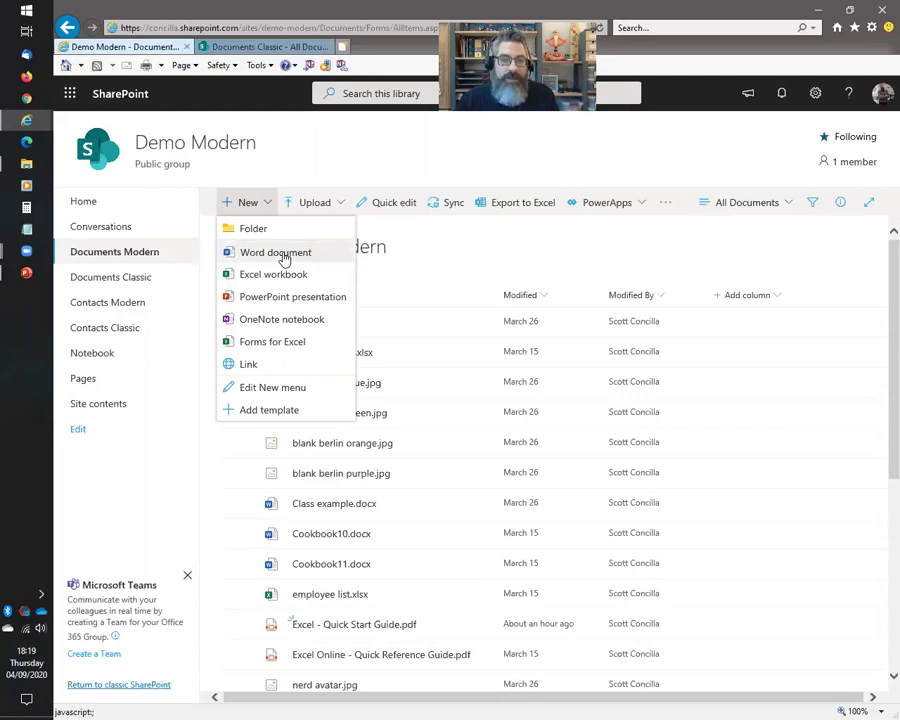
click(284, 252)
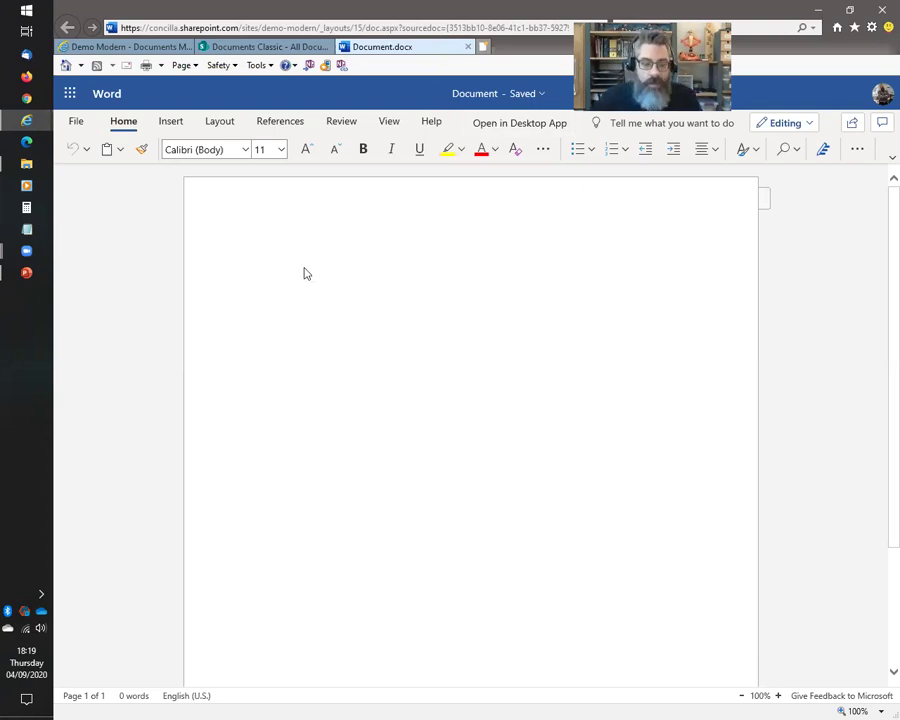
Enter "The quick brown fox jumps over the lazy dog." in the new document.
text(The quick )
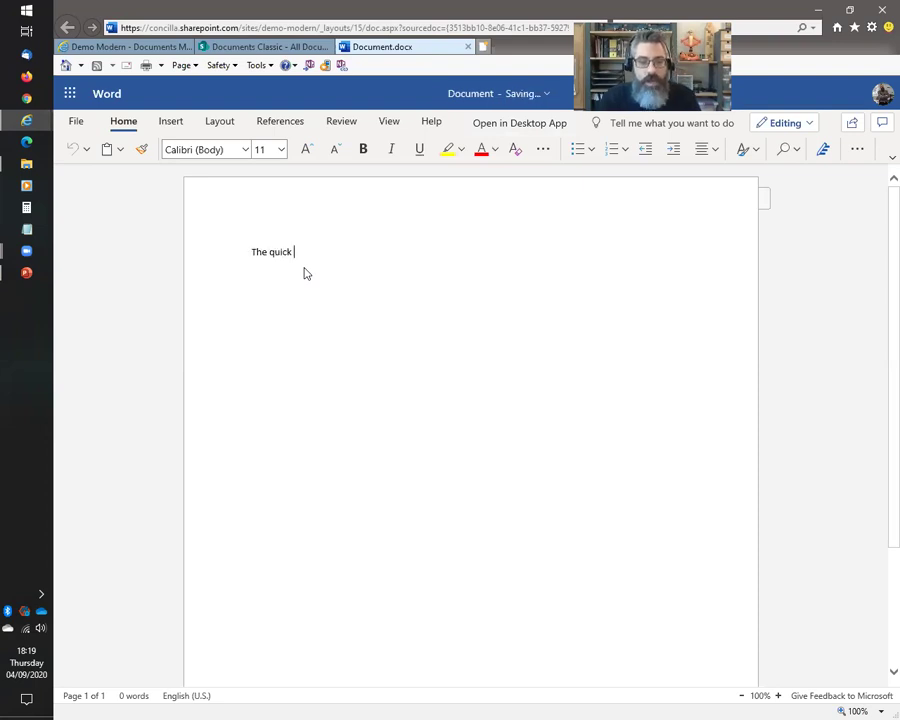
text(brown fox )
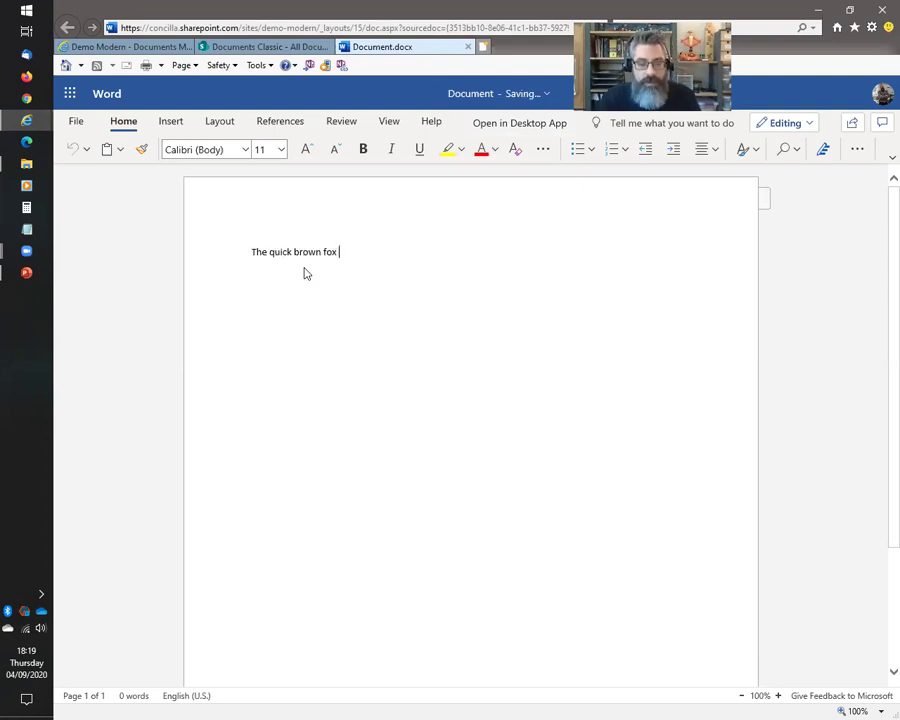
text(jumps )
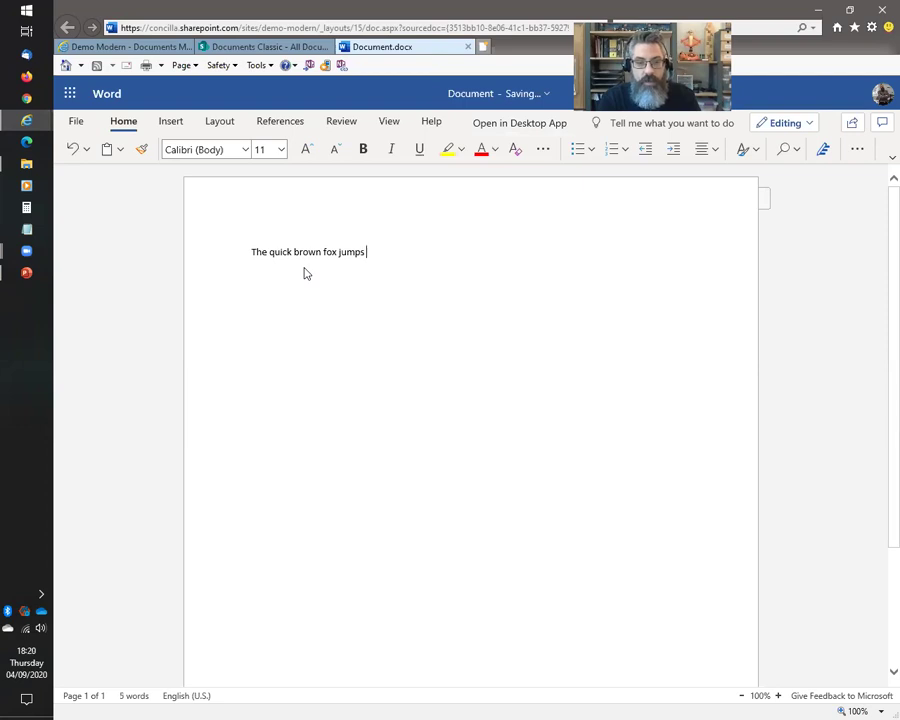
text(over the lazy )
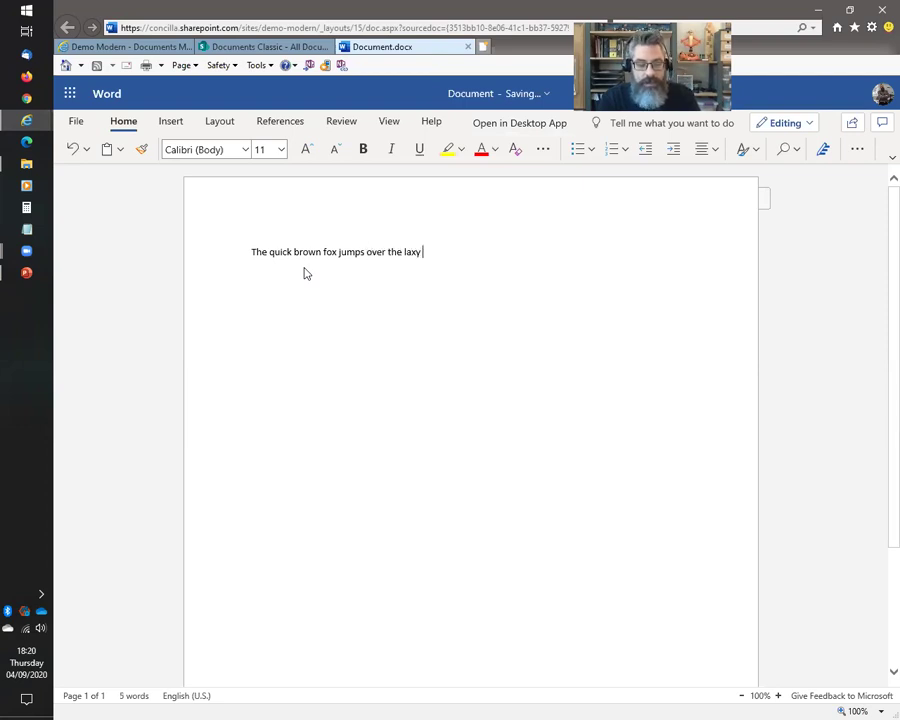
text(dog.)
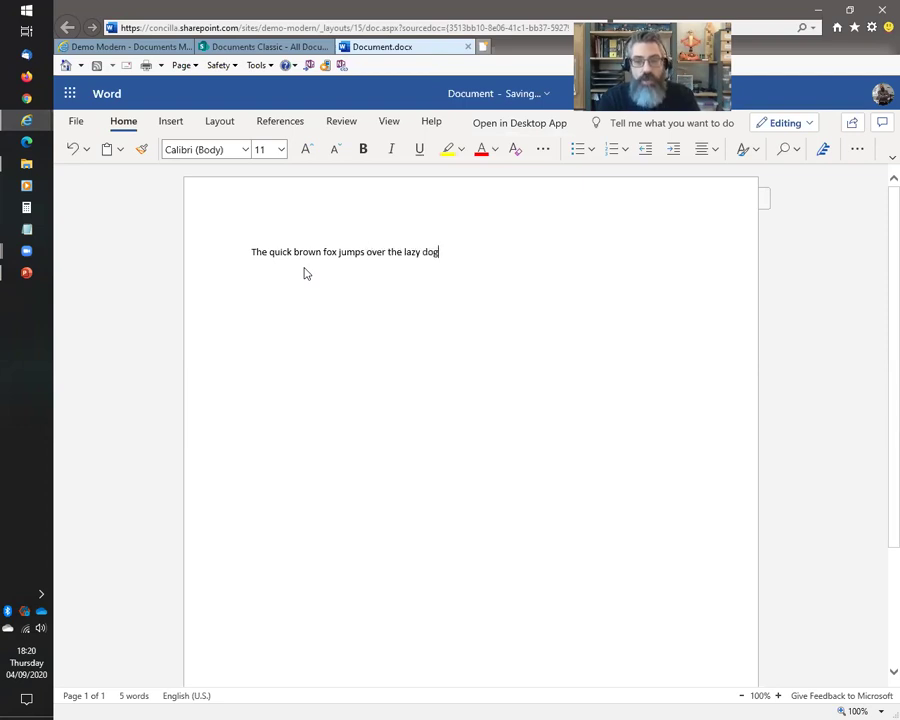
Rename the new document as Lazy Fox.
click(466, 97)
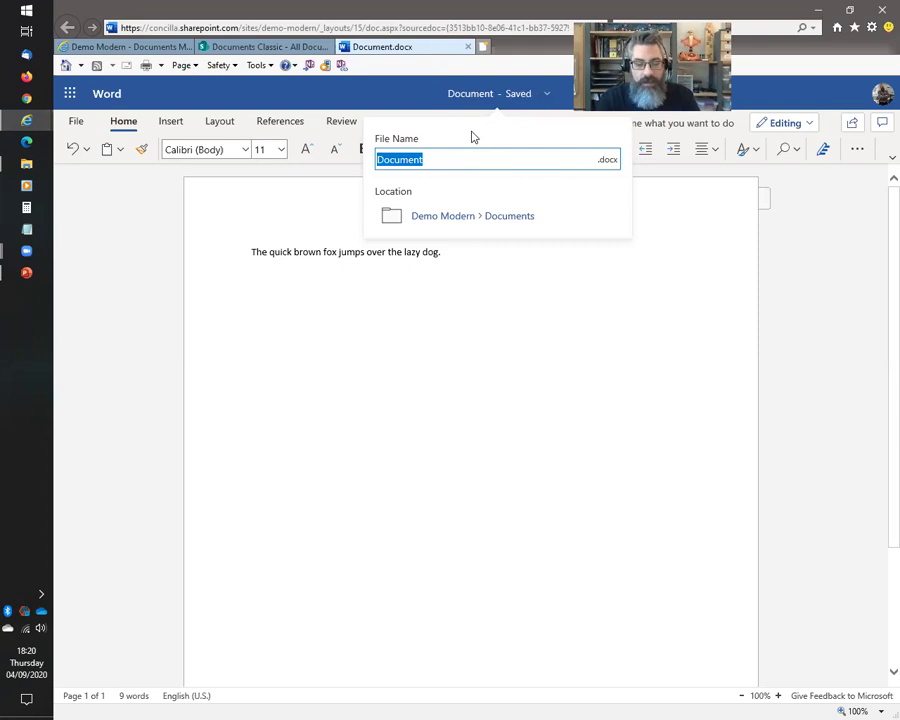
text(Lazy Fox)
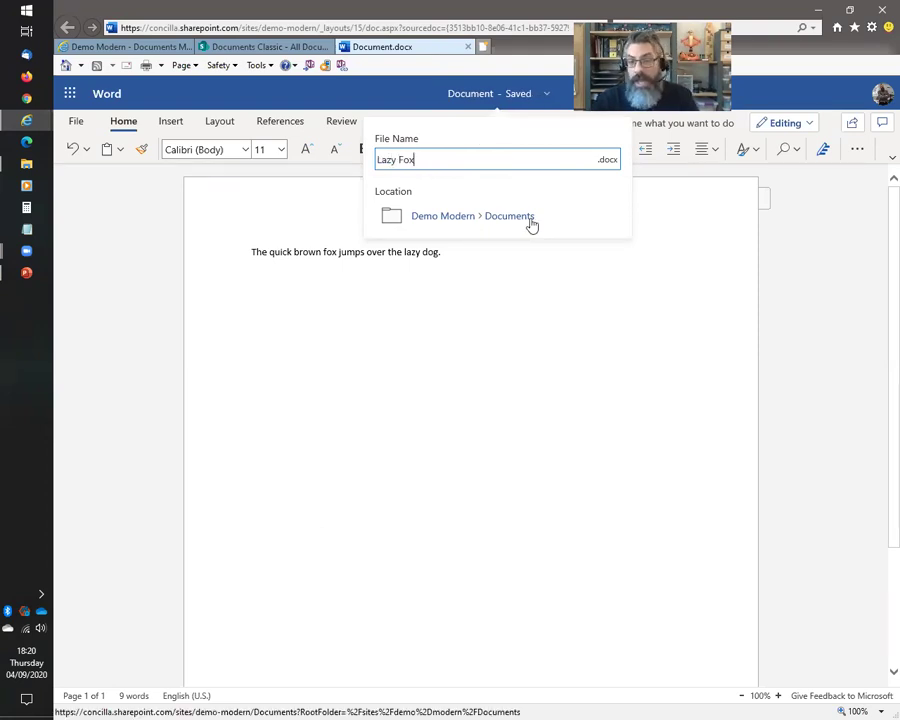
click(490, 264)
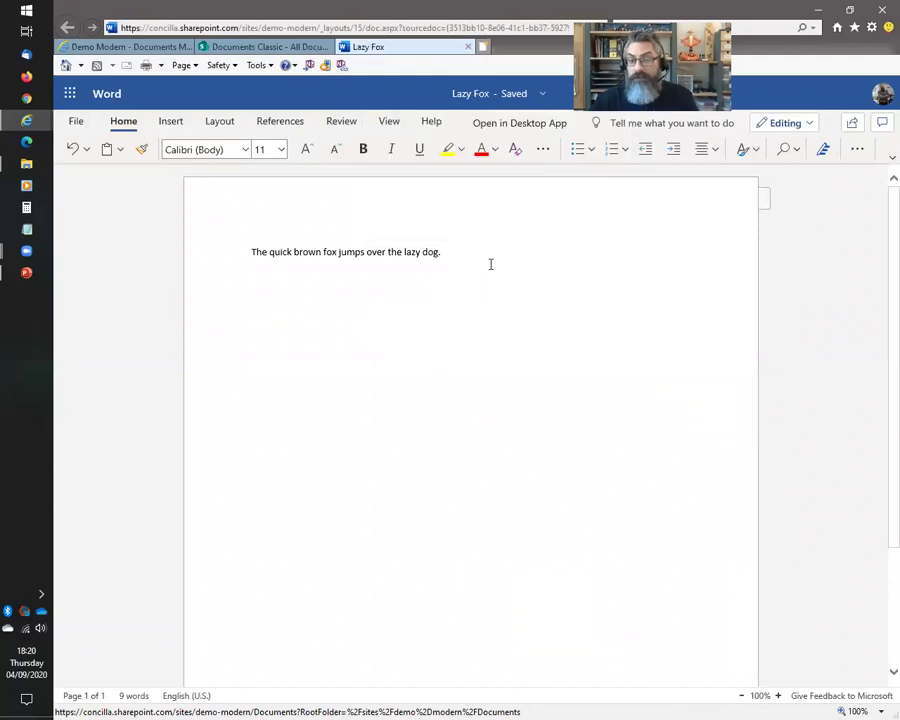
Open Lazy Fox in desktop Word and add the line "That dog is so obnoxious." below the first sentence.
click(520, 124)
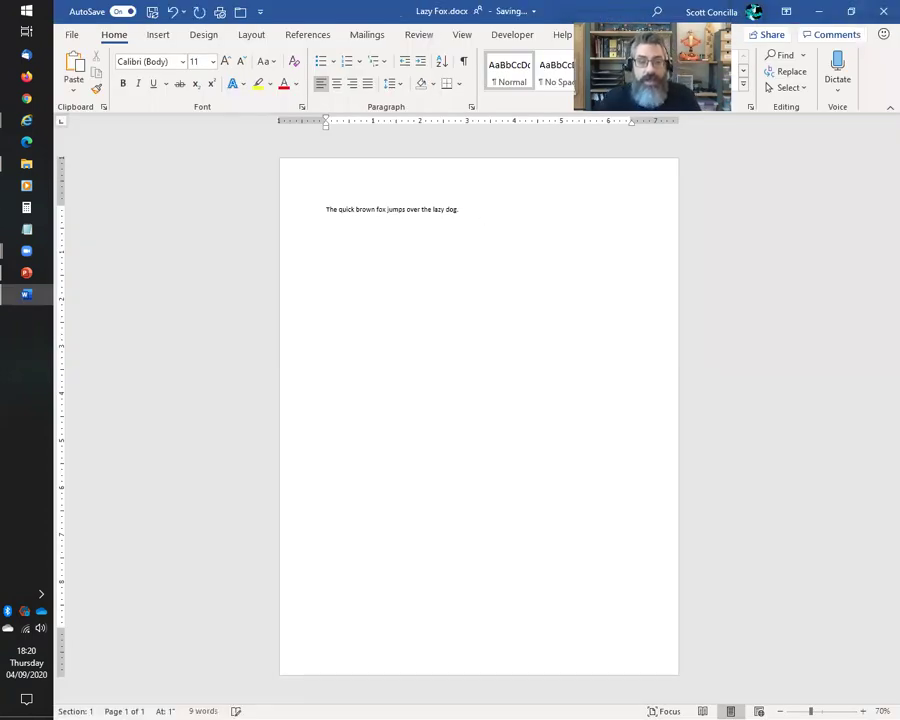
key(Return)
text(That dog is so obno)
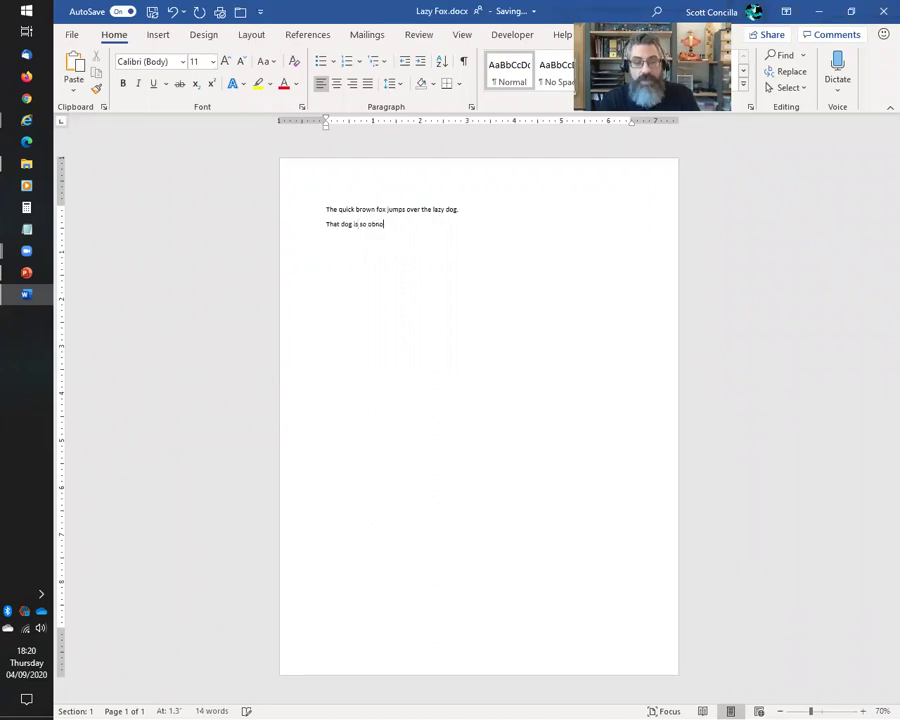
text(xious.)
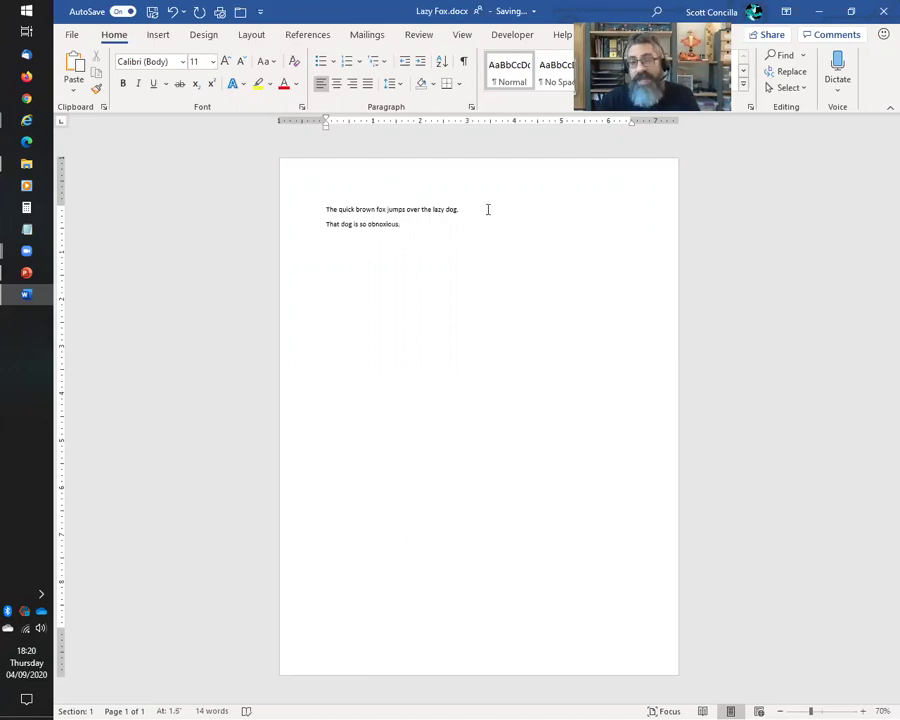
key(Return)
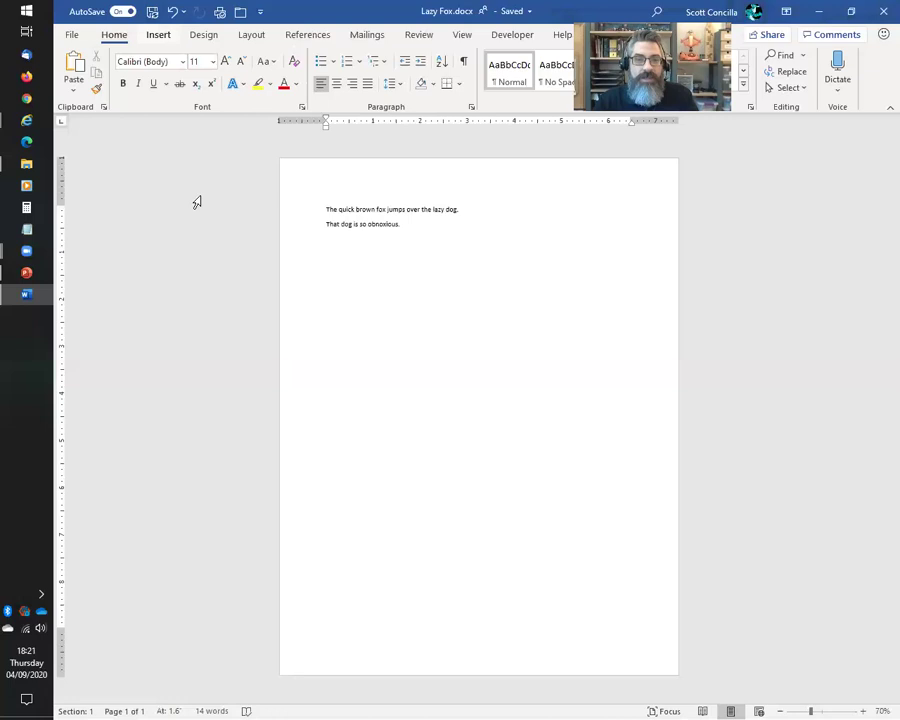
Close desktop Word, resume editing Lazy Fox in the browser, and close it to return to Documents Modern.
click(881, 12)
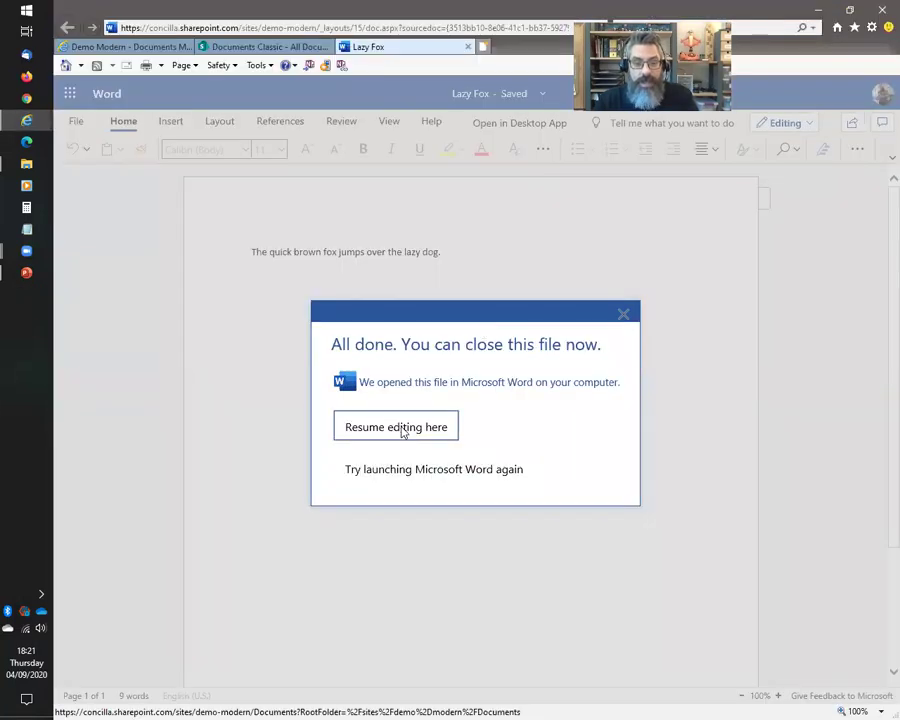
click(403, 431)
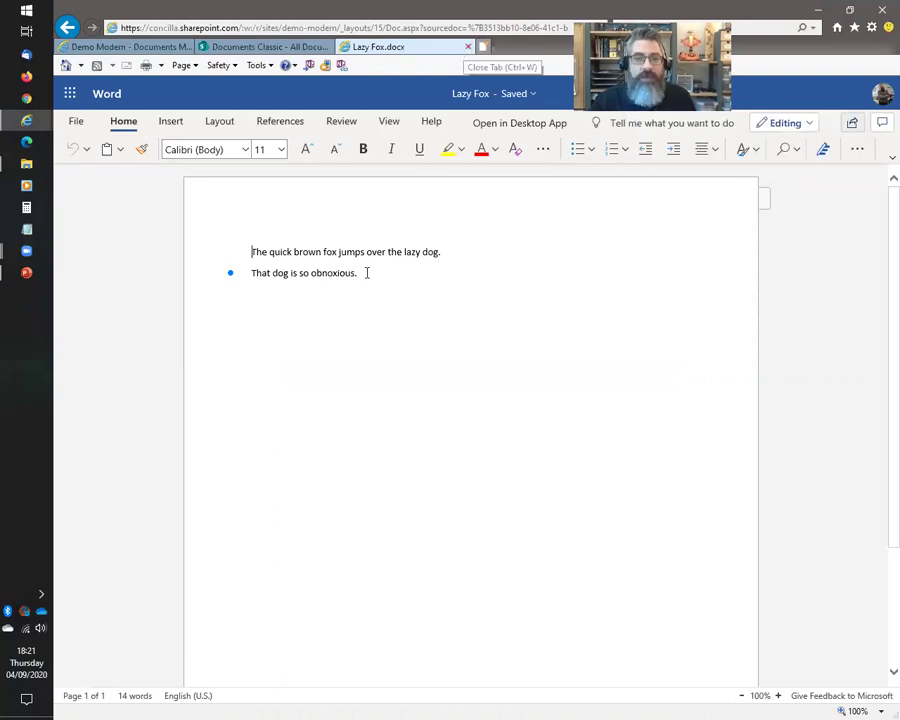
key(ctrl+w)
click(110, 47)
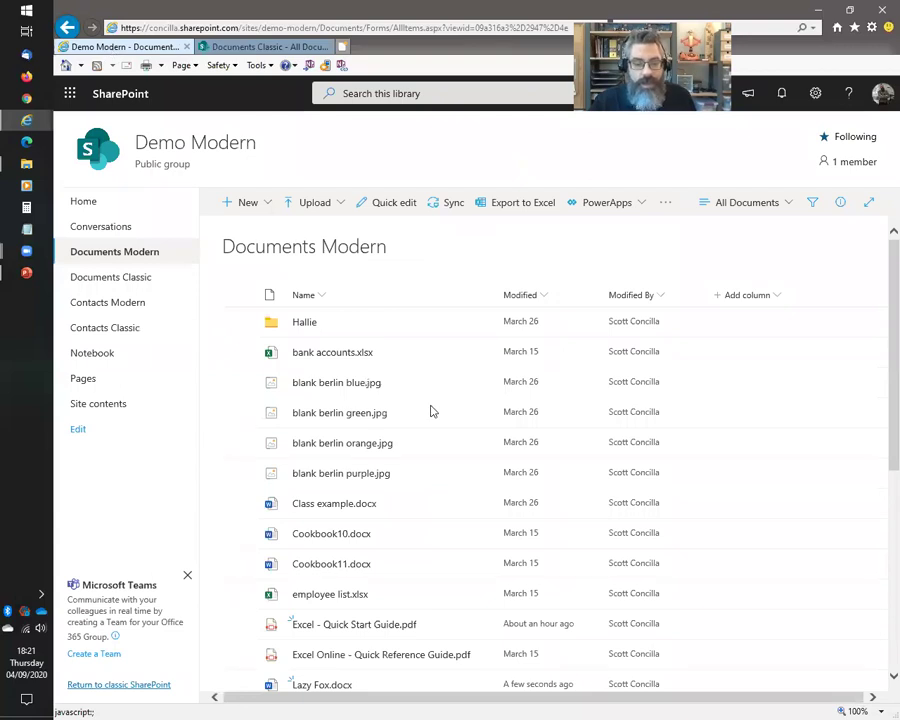
Look for Lazy Fox.docx in Documents Modern, and switch to PowerPoint to show the second slide on creating files.
scroll(361, 566, down, 3)
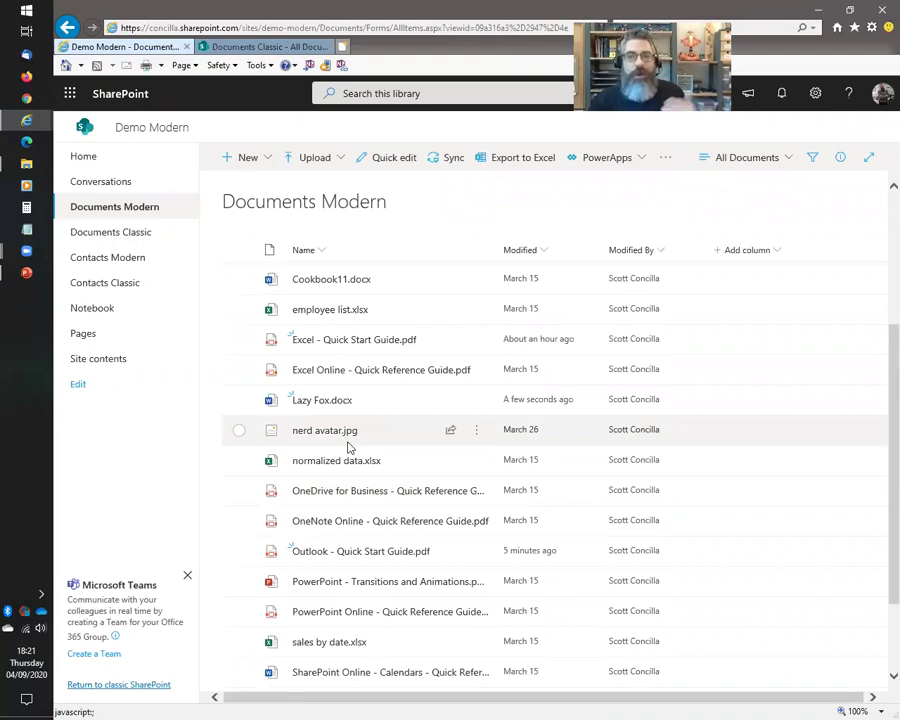
scroll(348, 447, up, 3)
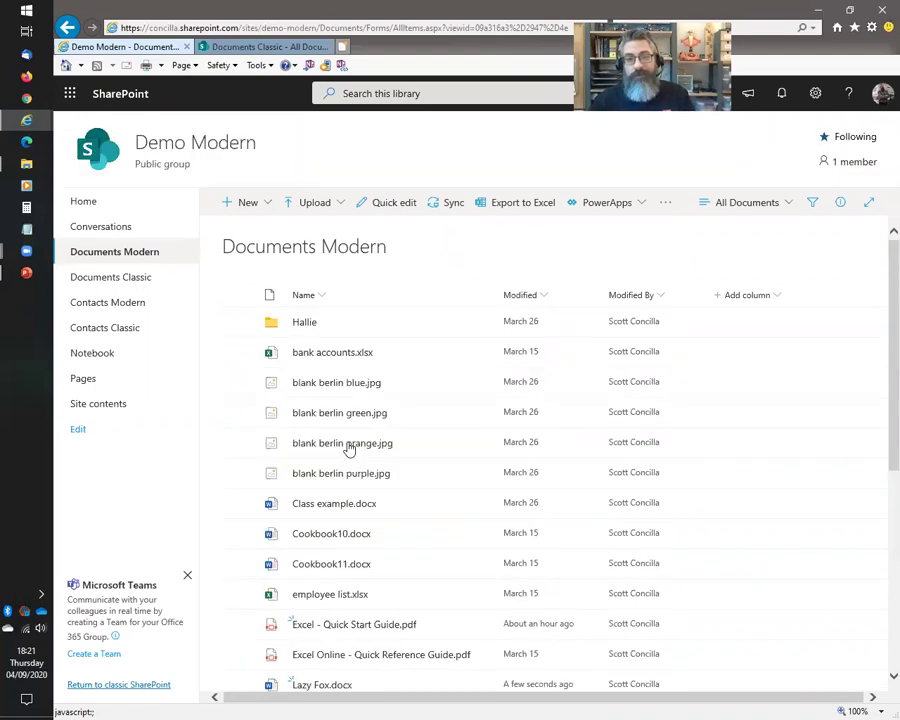
key(alt+Tab)
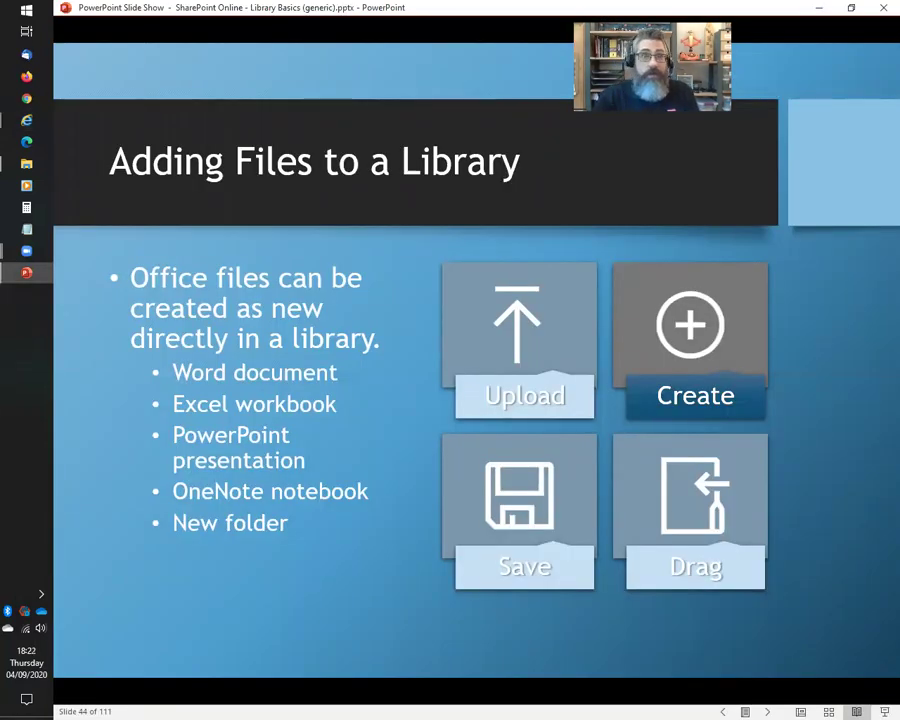
key(Right)
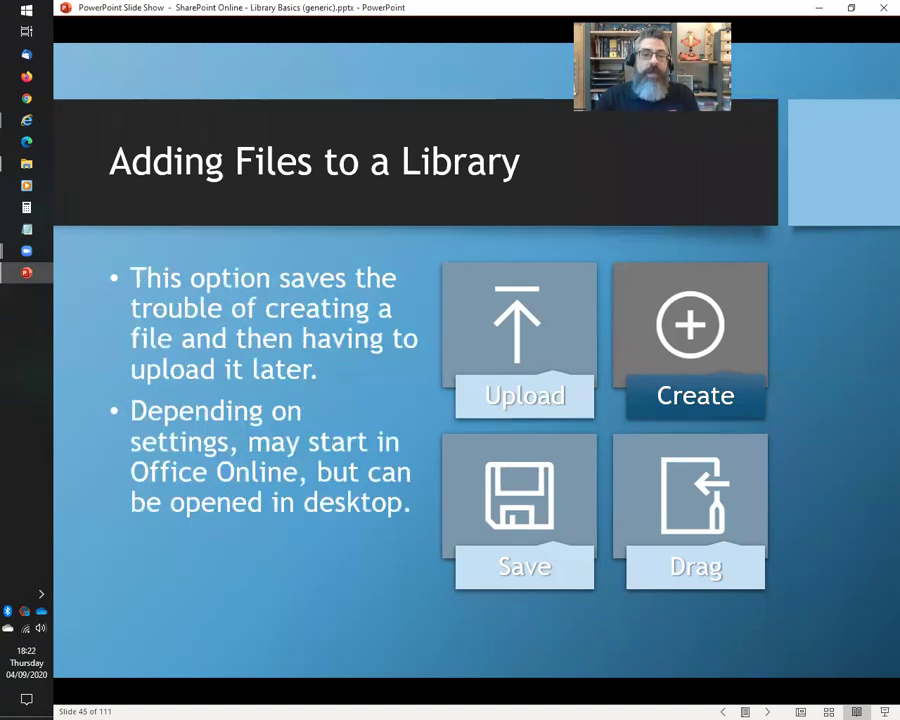
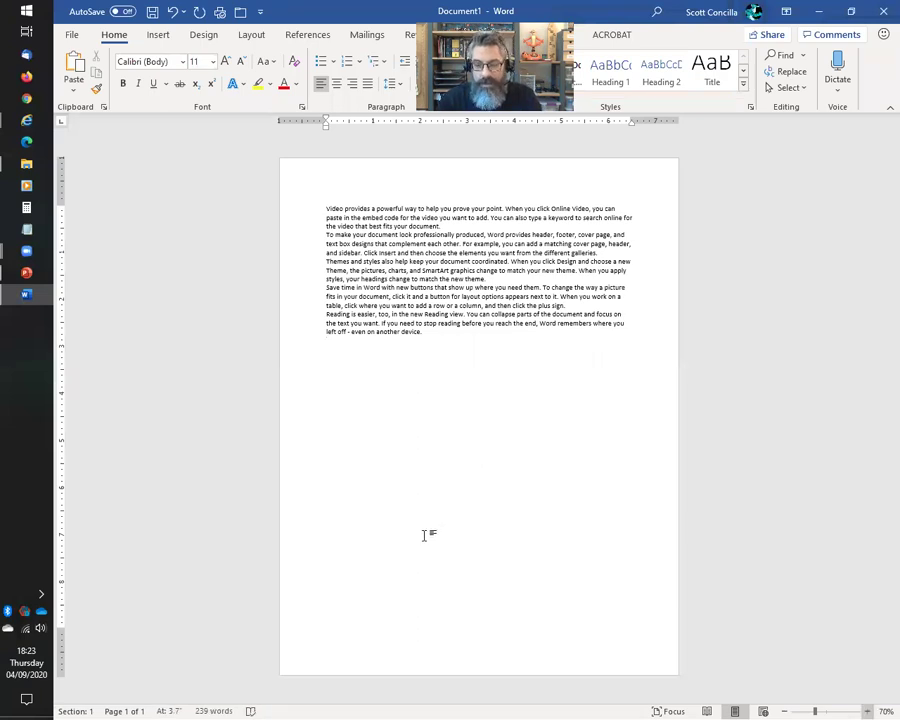
Save the Word document as random text in the Documents Modern library of the Demo Modern site.
ctrl+scroll(424, 532, up, 3)
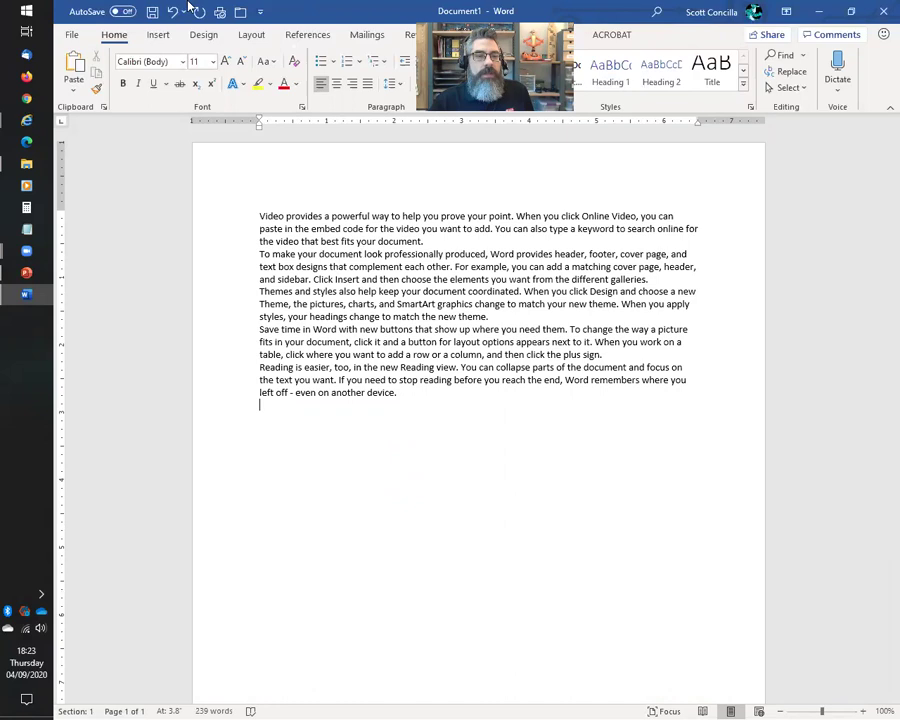
click(71, 34)
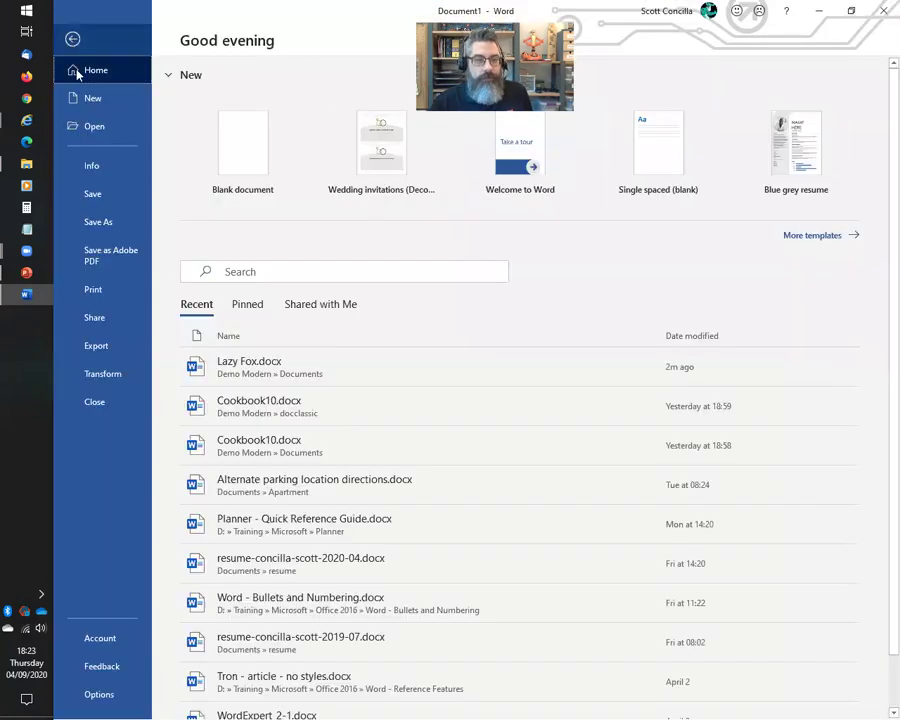
click(104, 199)
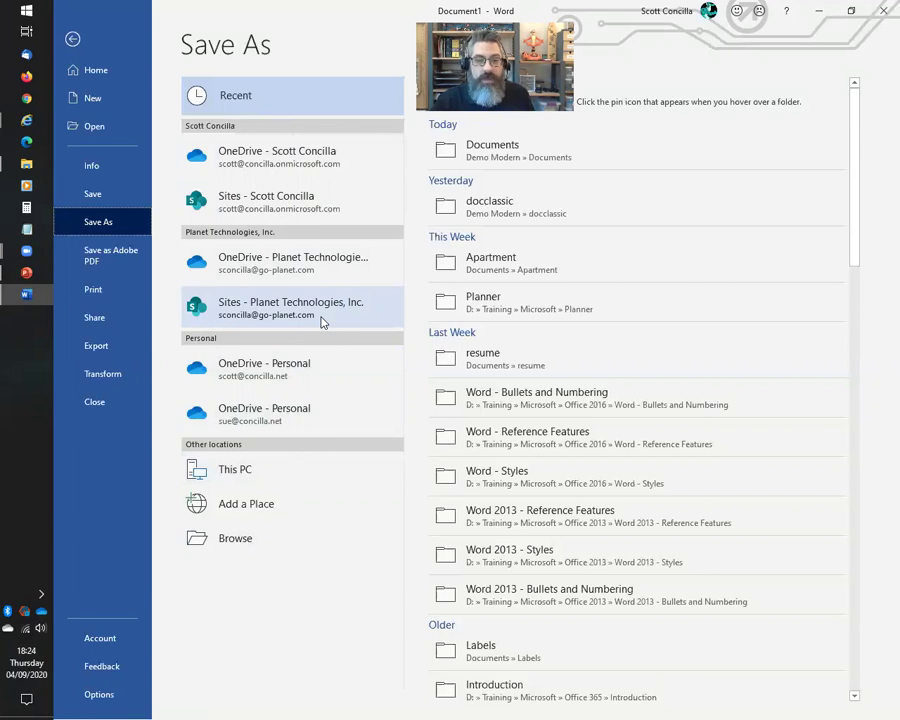
click(296, 205)
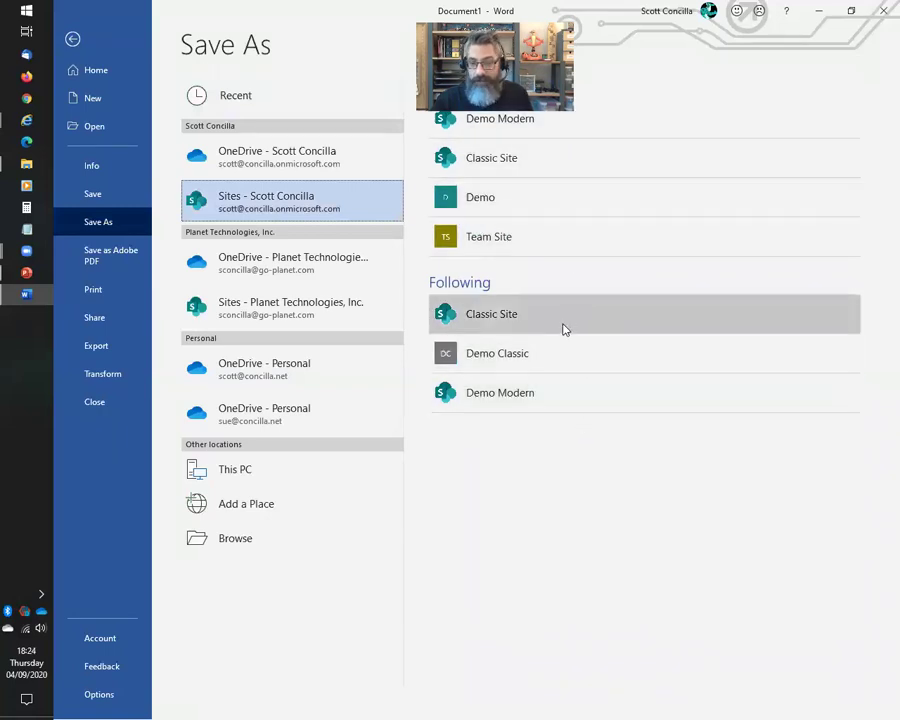
click(557, 131)
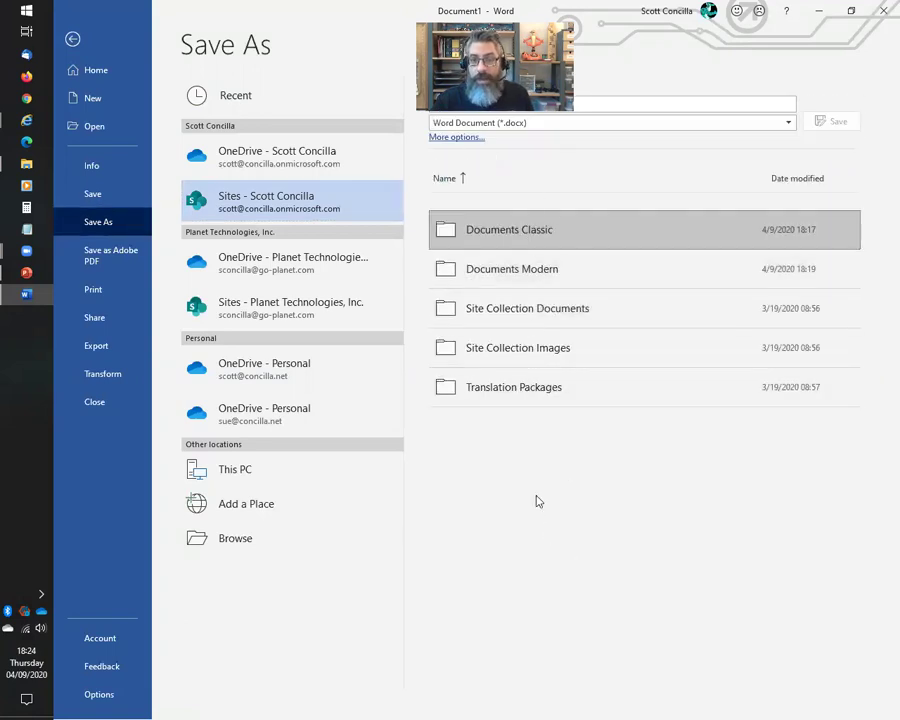
click(527, 280)
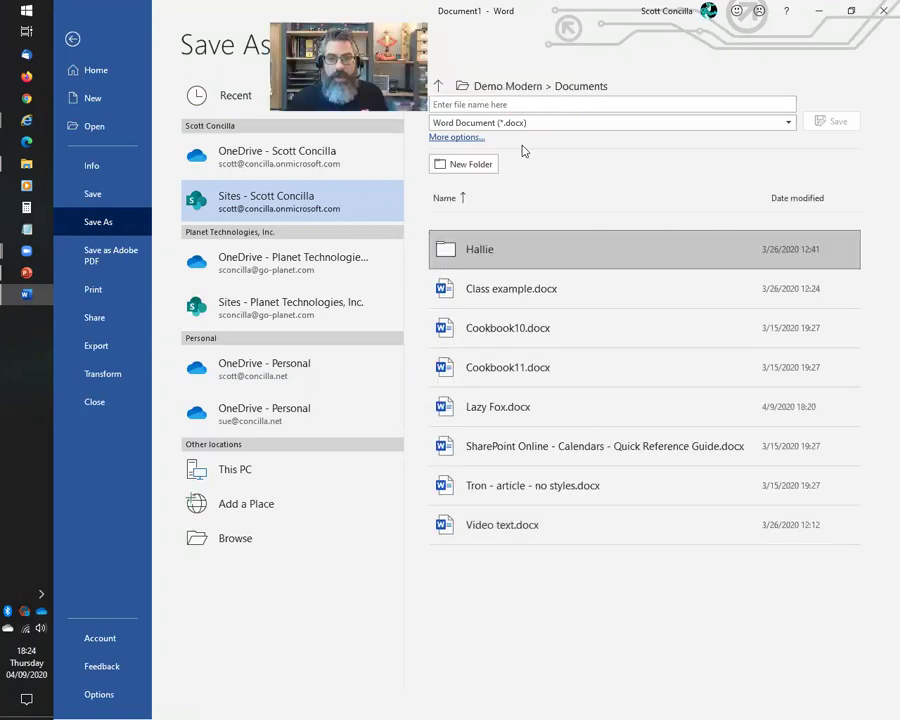
click(595, 108)
text(tandom text)
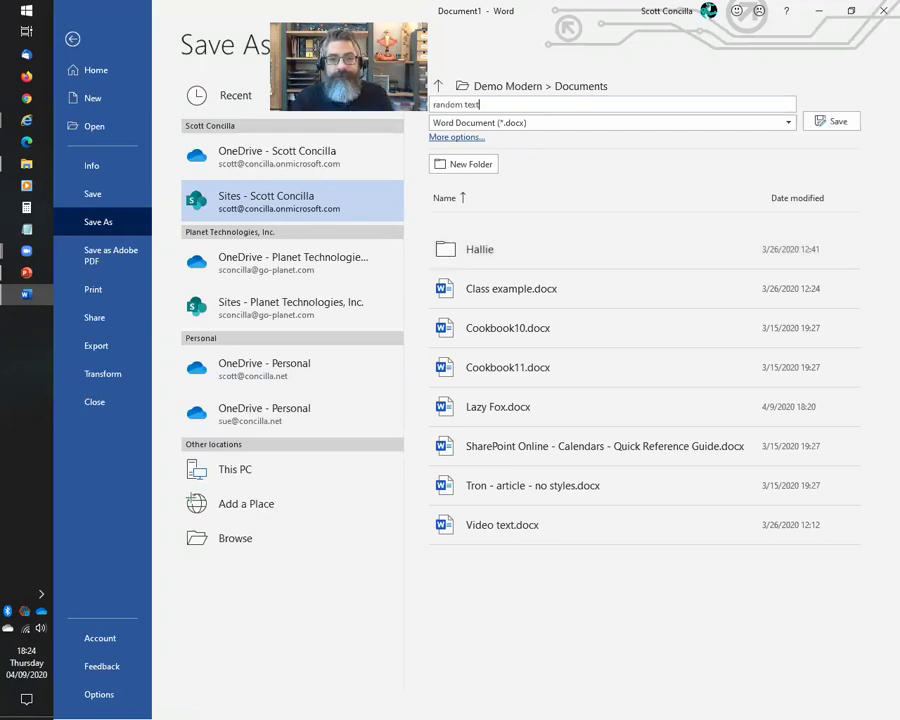
key(Return)
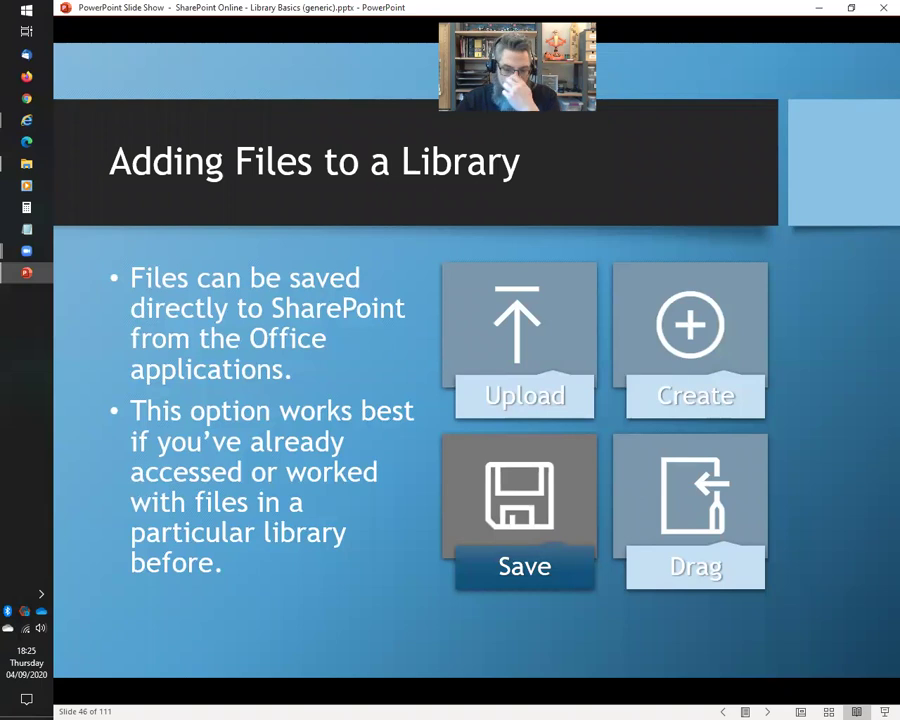
Advance the slide show to the slide on dragging files to a library, and bring up the Quick Start Guides folder window.
key(Right)
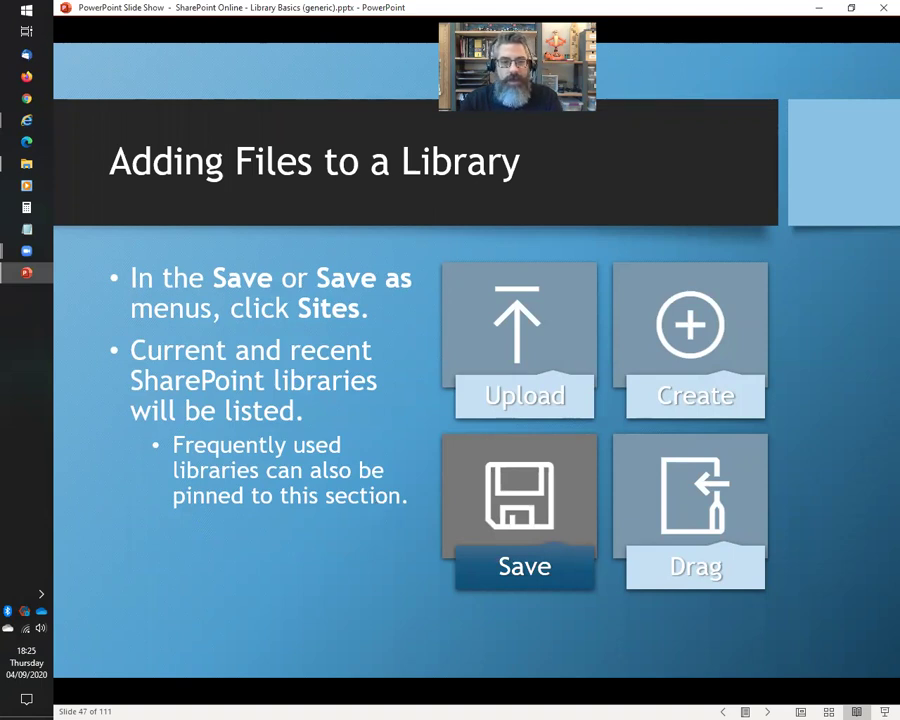
key(Right)
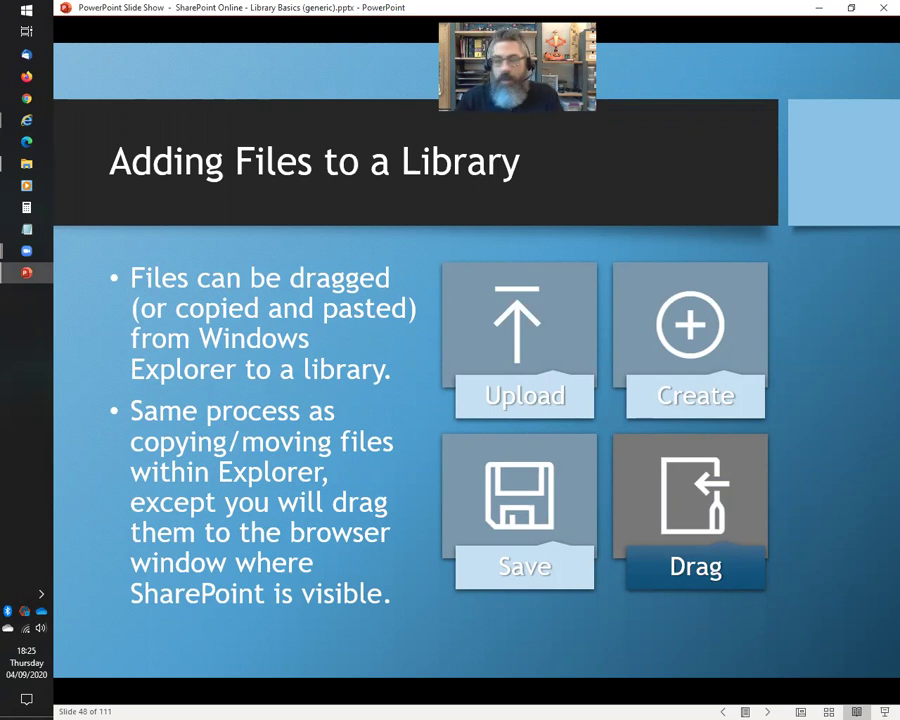
key(alt+Tab)
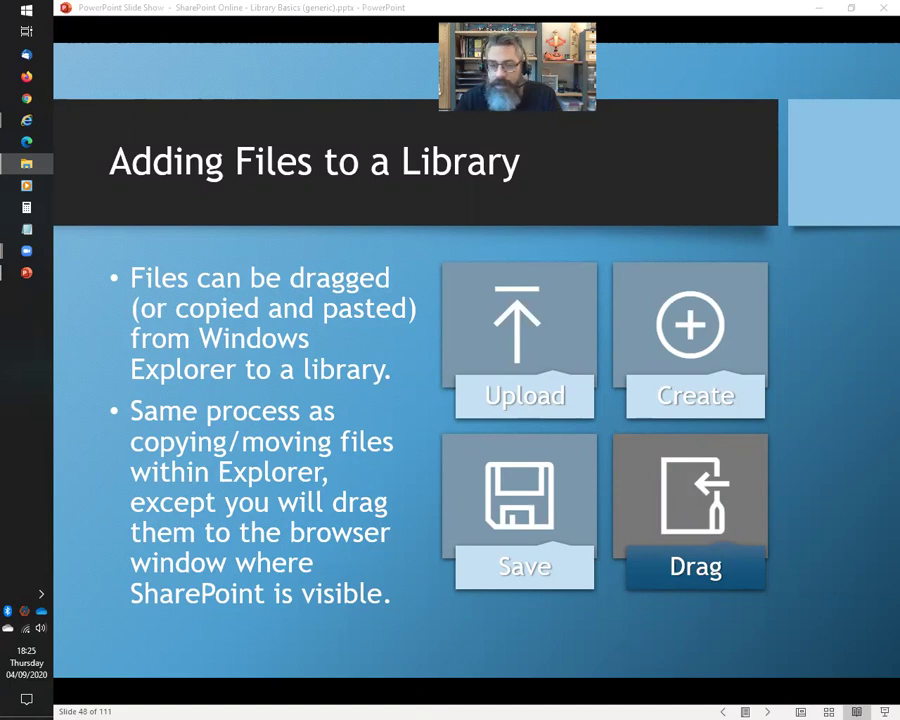
key(alt+Tab)
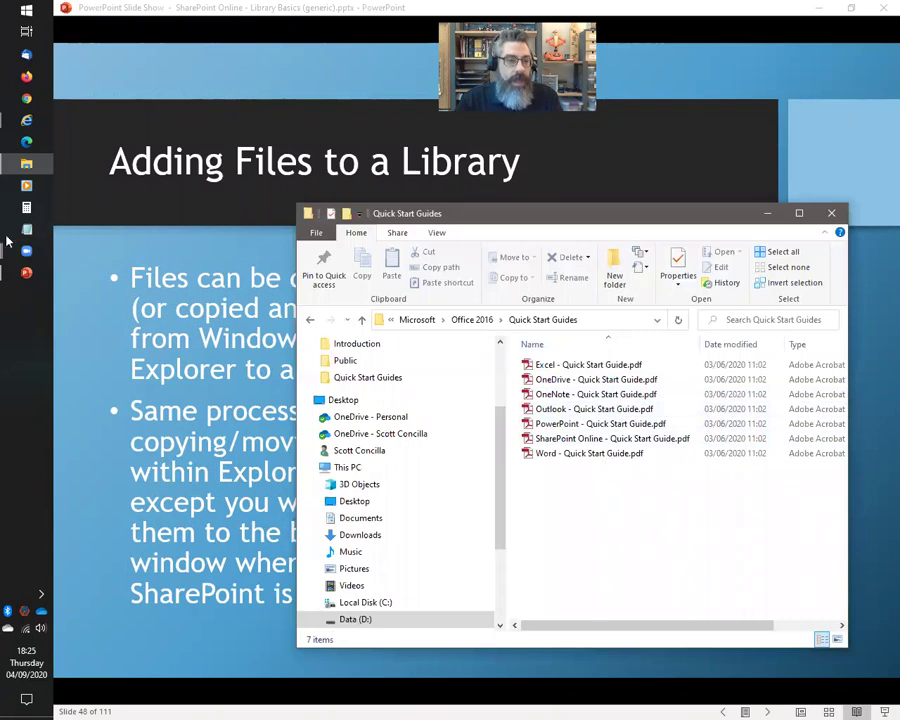
Place the Quick Start Guides folder window over Documents Modern and upload Word - Quick Start Guide.pdf from it into the library.
click(22, 122)
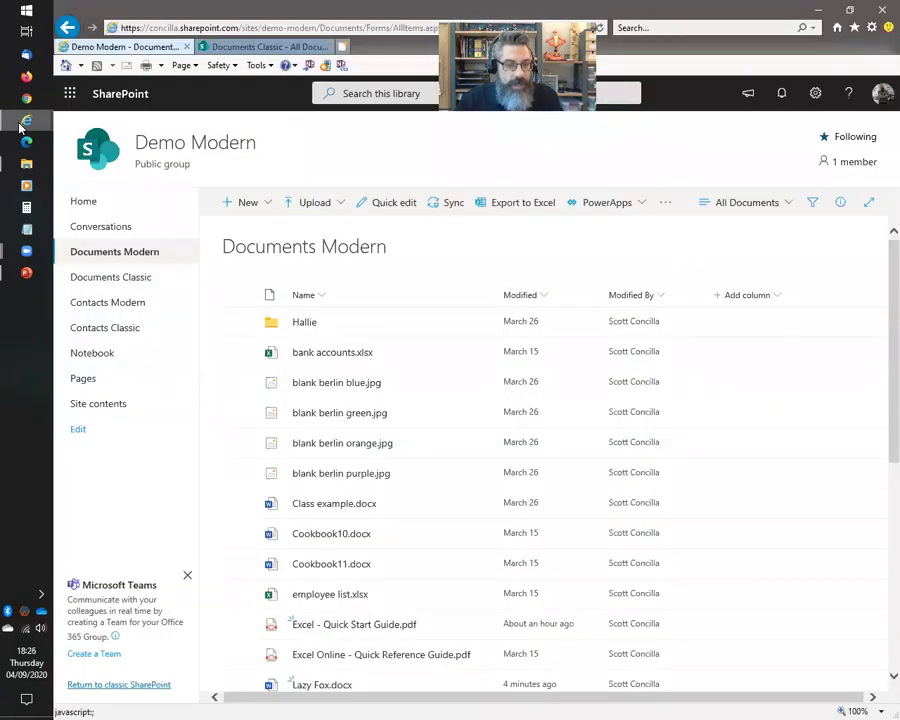
click(28, 172)
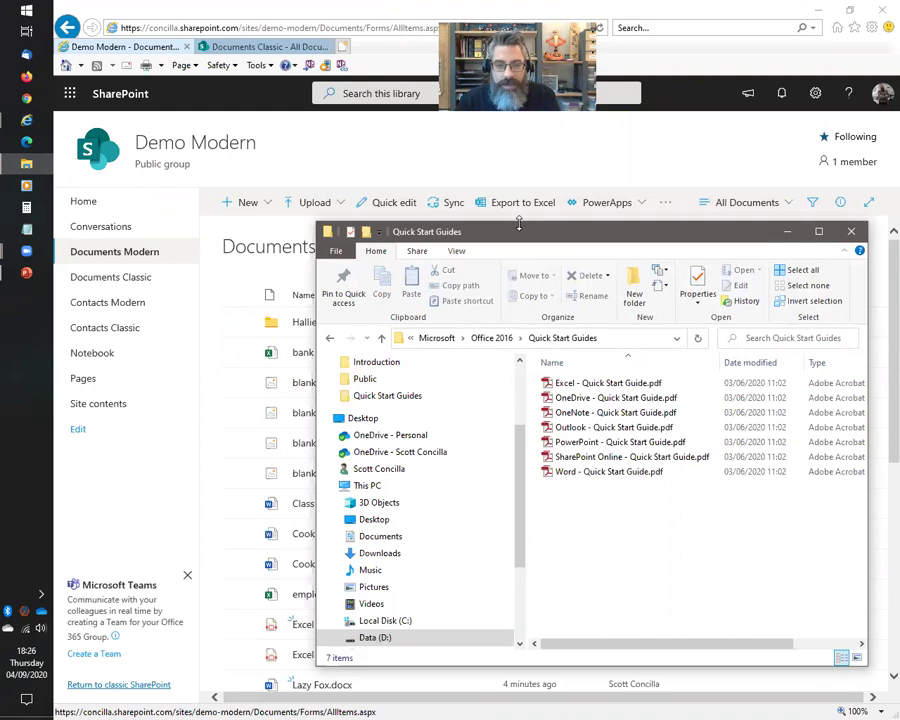
drag(519, 224, 354, 42)
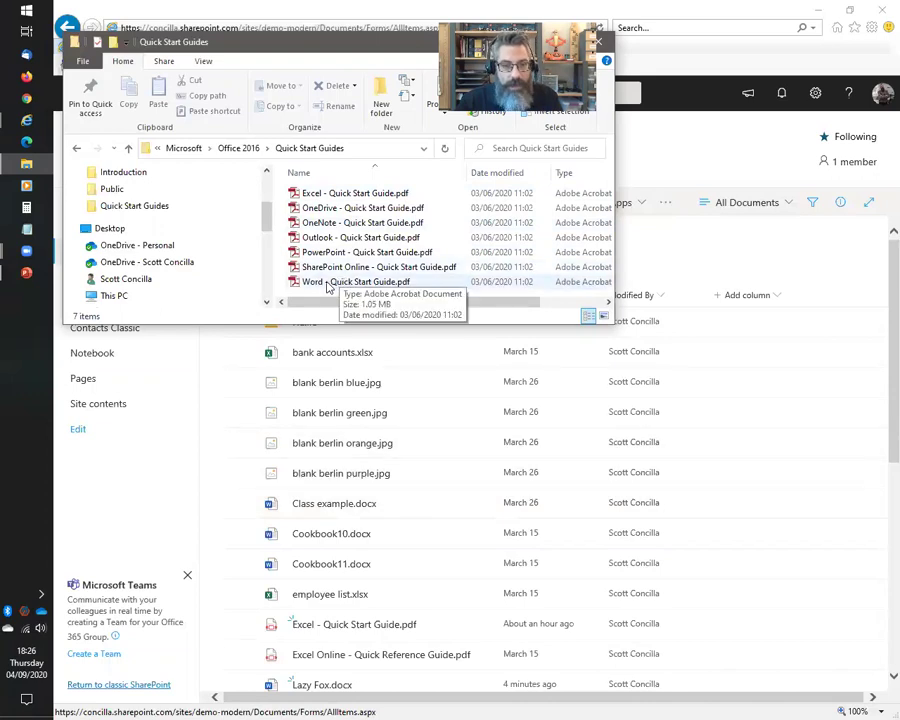
drag(310, 287, 578, 477)
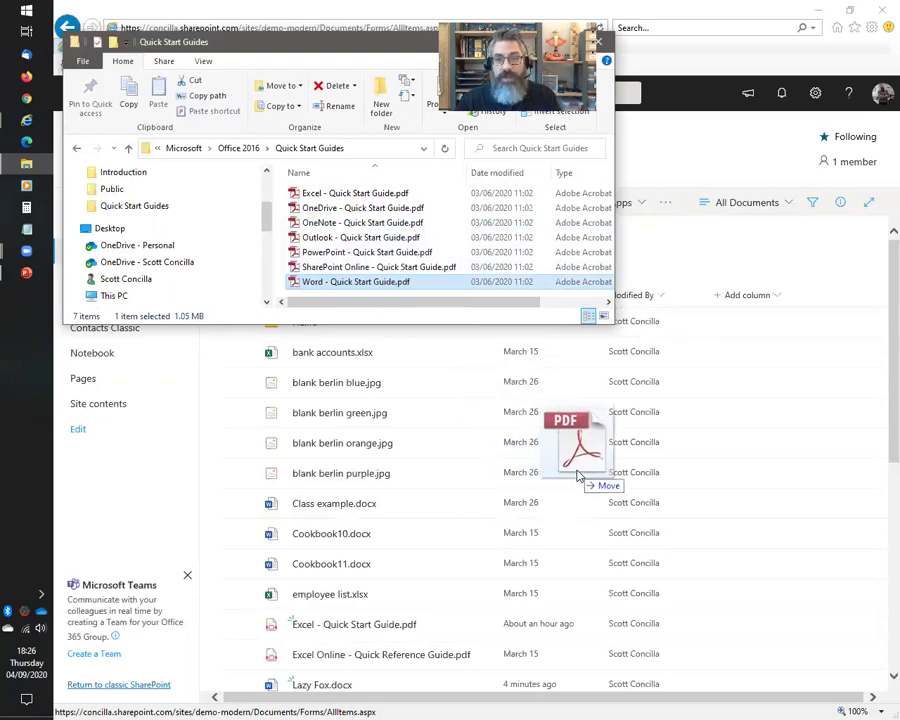
drag(578, 477, 578, 474)
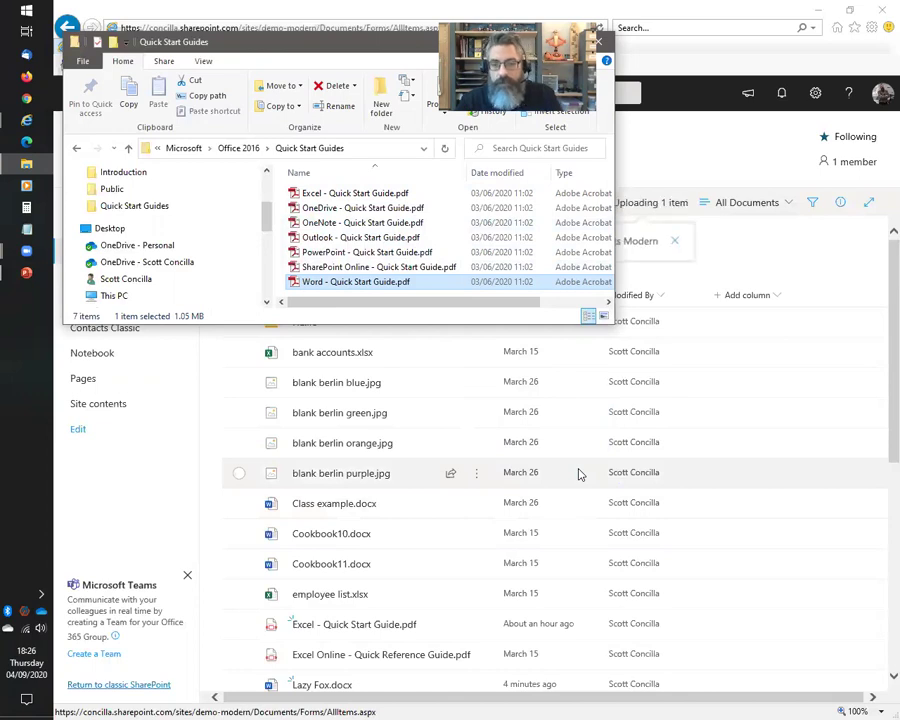
Look for Word - Quick Start Guide.pdf in Documents Modern, and switch to PowerPoint to show the slide on arranging windows across monitors.
drag(365, 54, 506, 342)
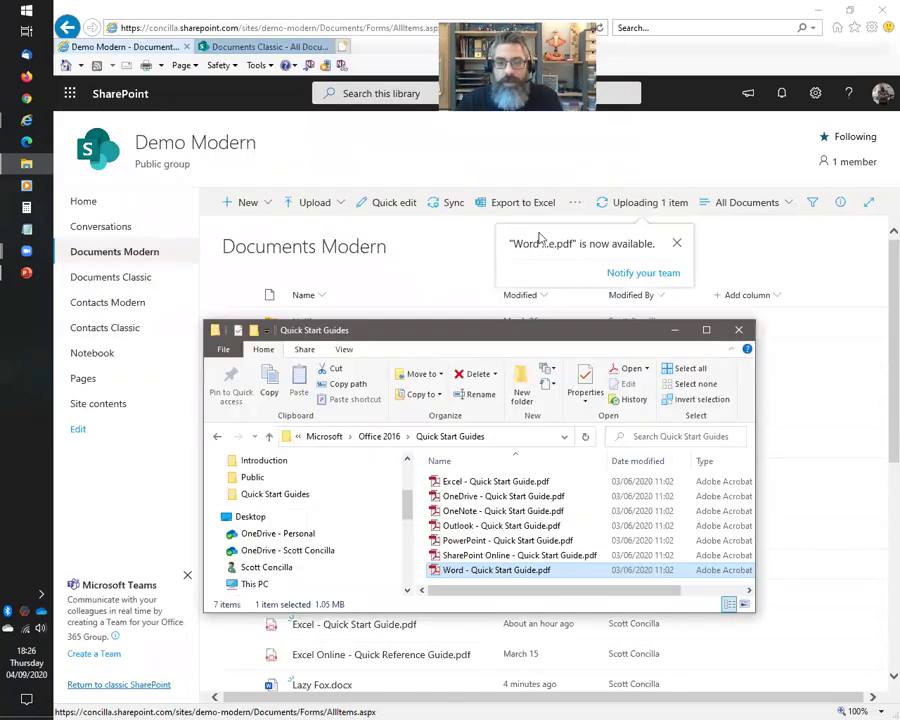
click(677, 247)
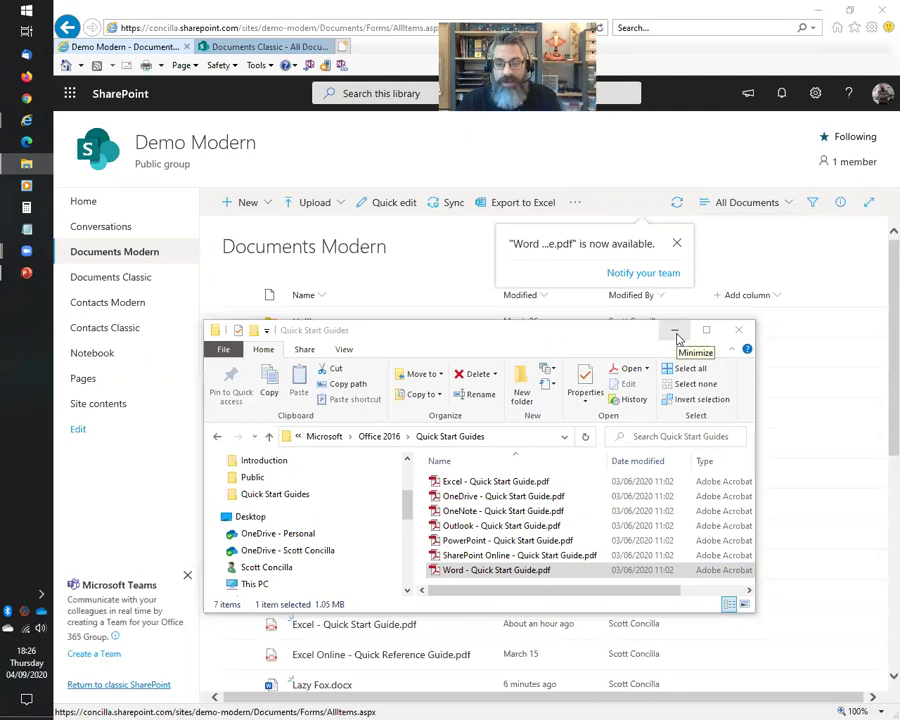
click(677, 331)
scroll(390, 458, down, 5)
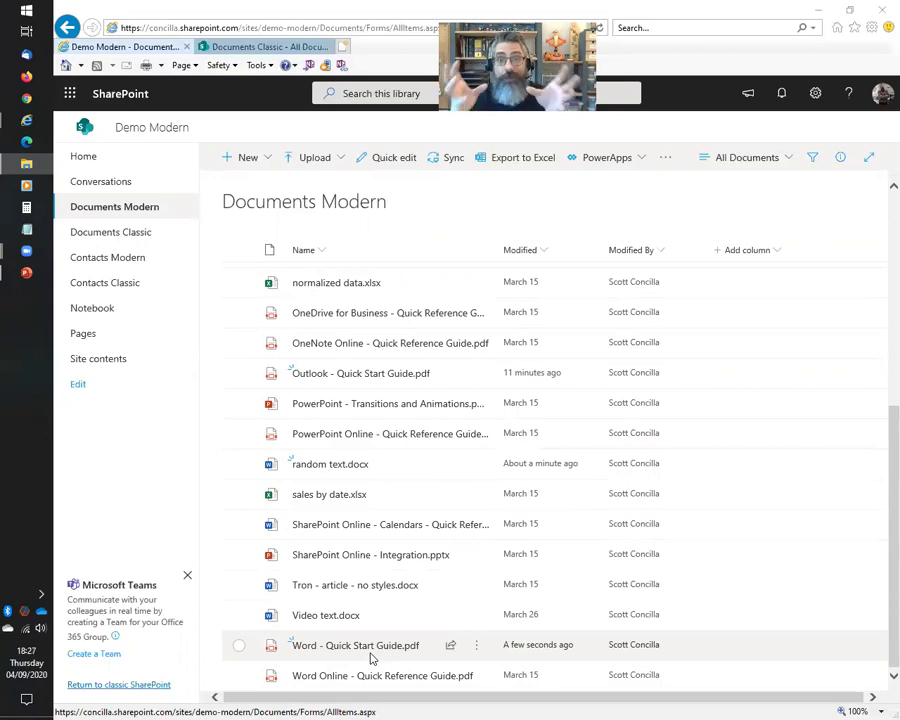
click(26, 272)
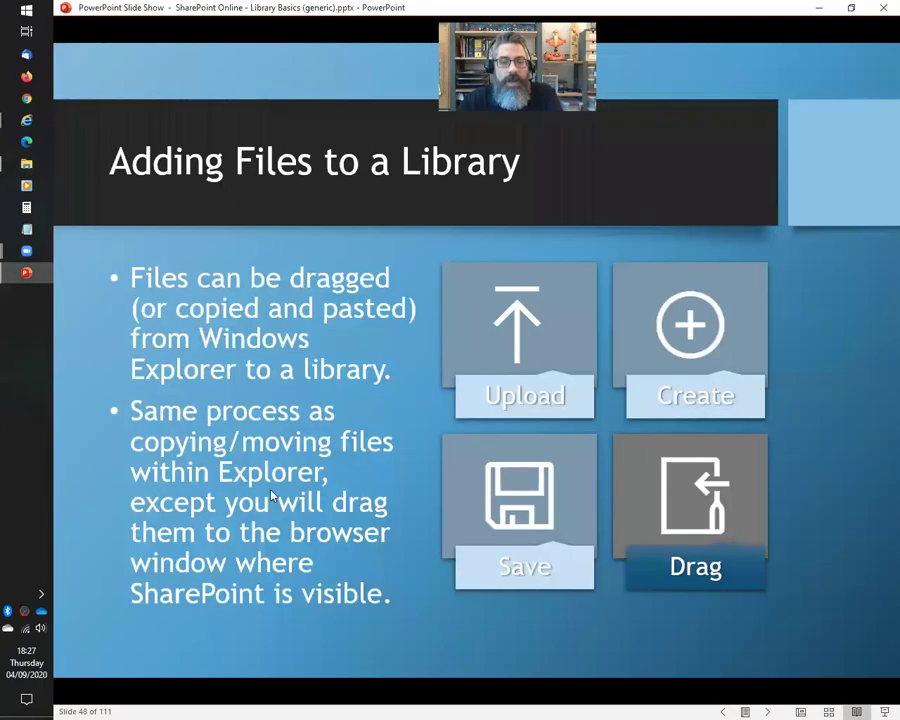
click(424, 609)
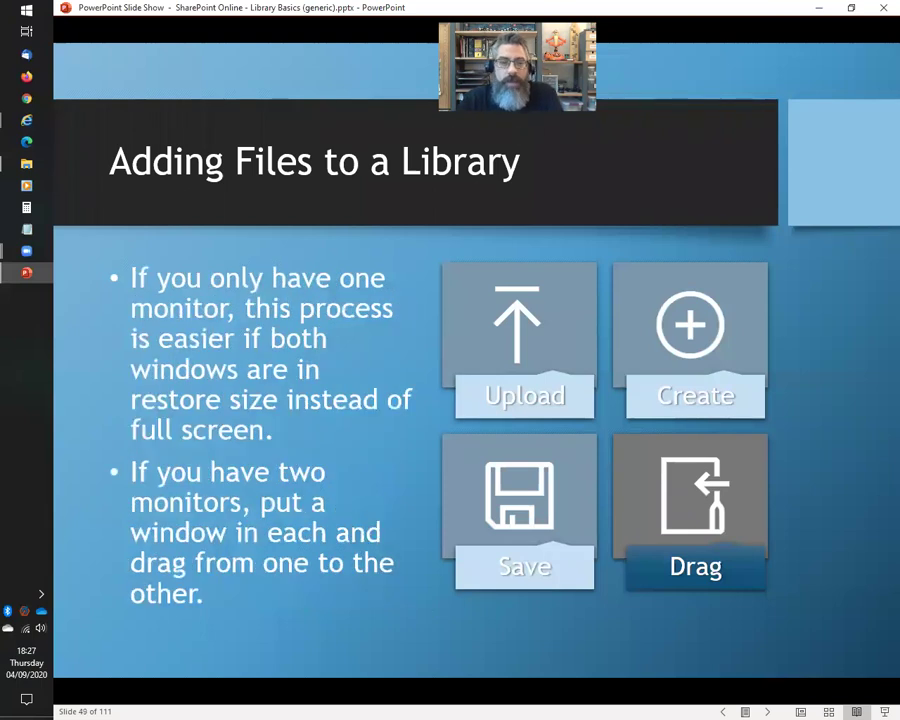
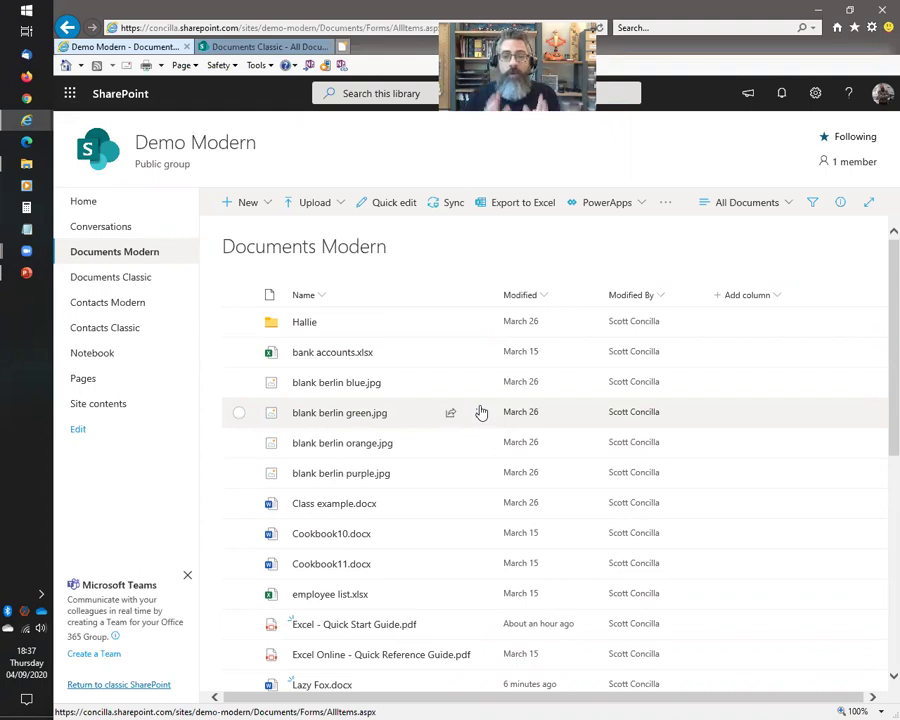
View Cookbook10.docx from Documents Modern in the browser and in desktop Word, and close both views.
click(341, 540)
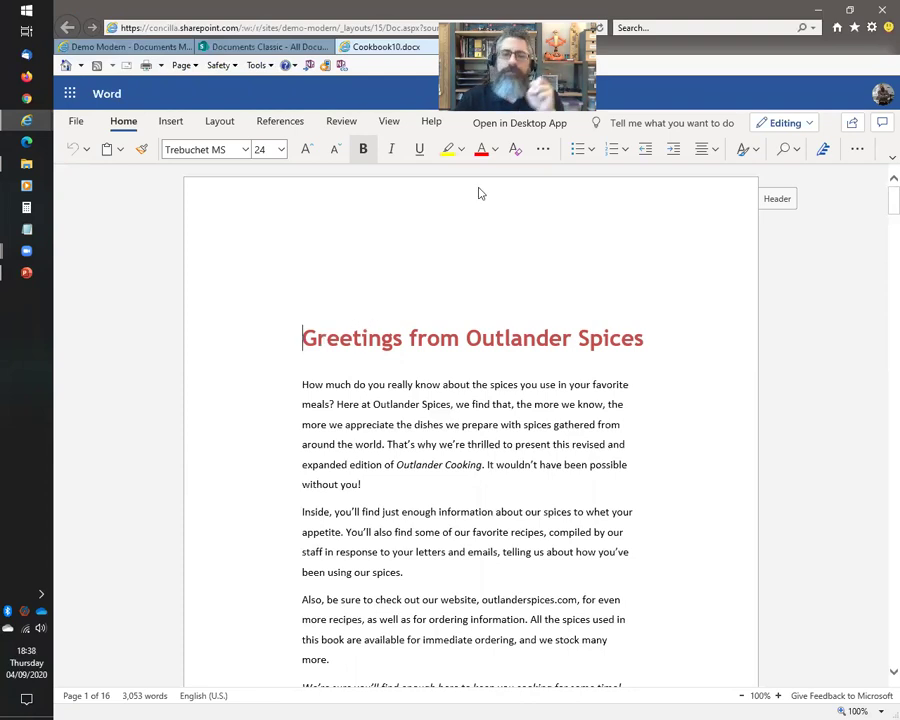
click(515, 131)
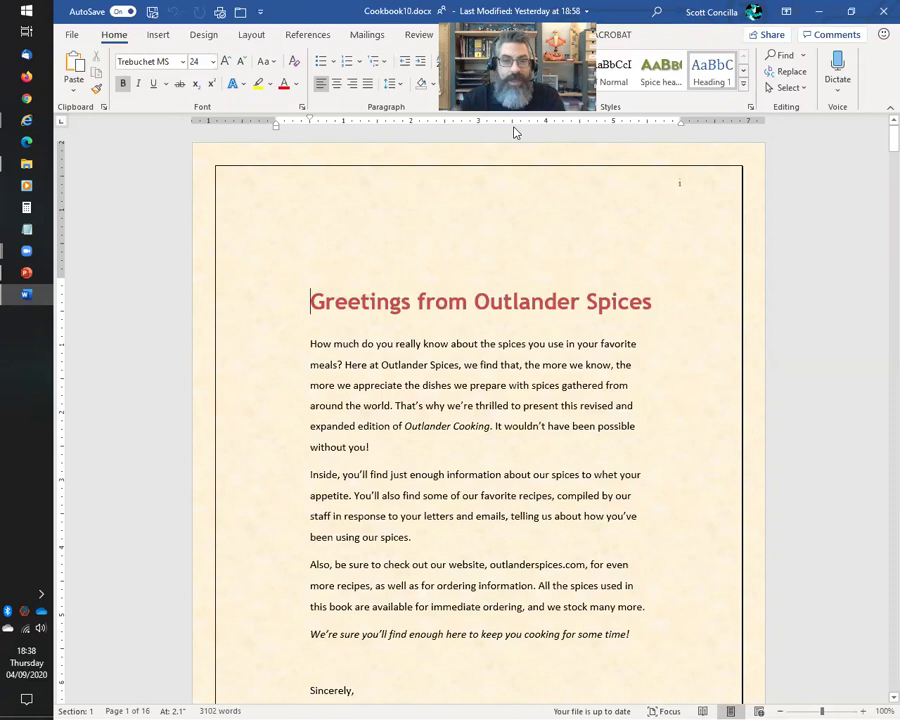
click(882, 12)
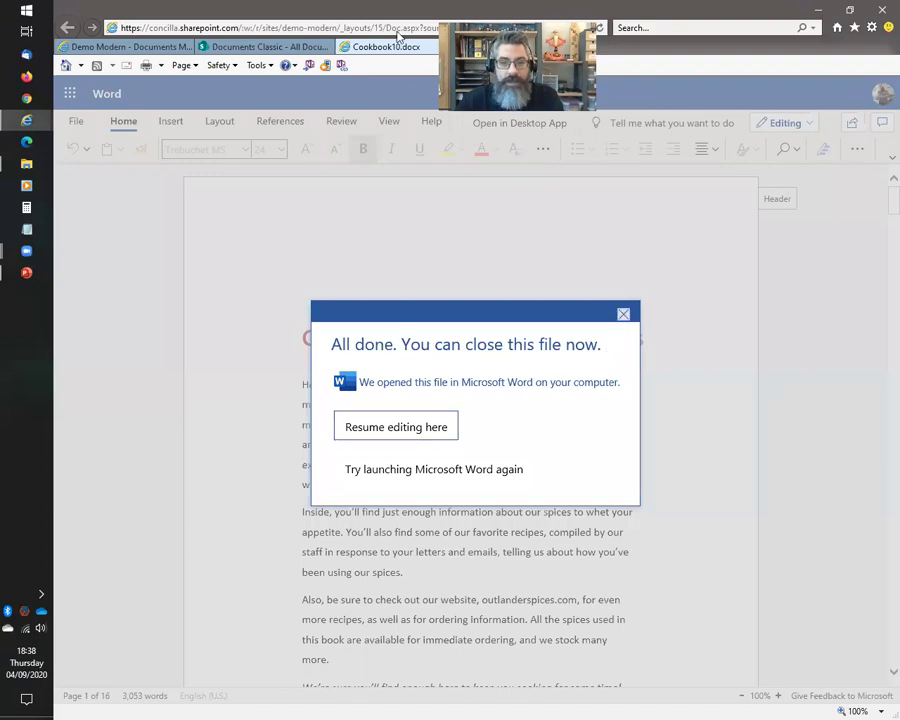
key(F5)
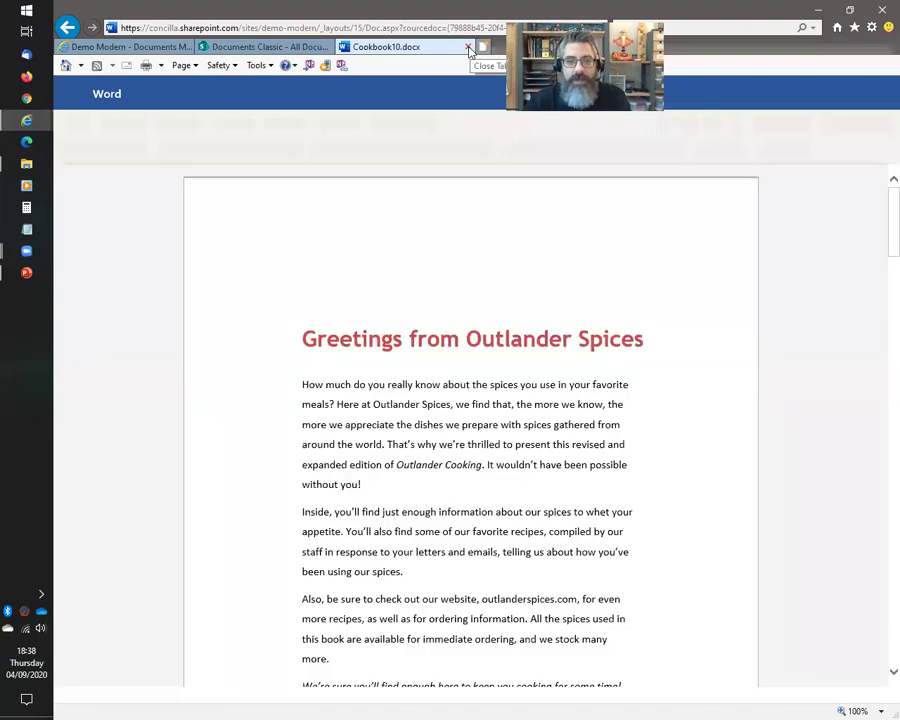
click(468, 48)
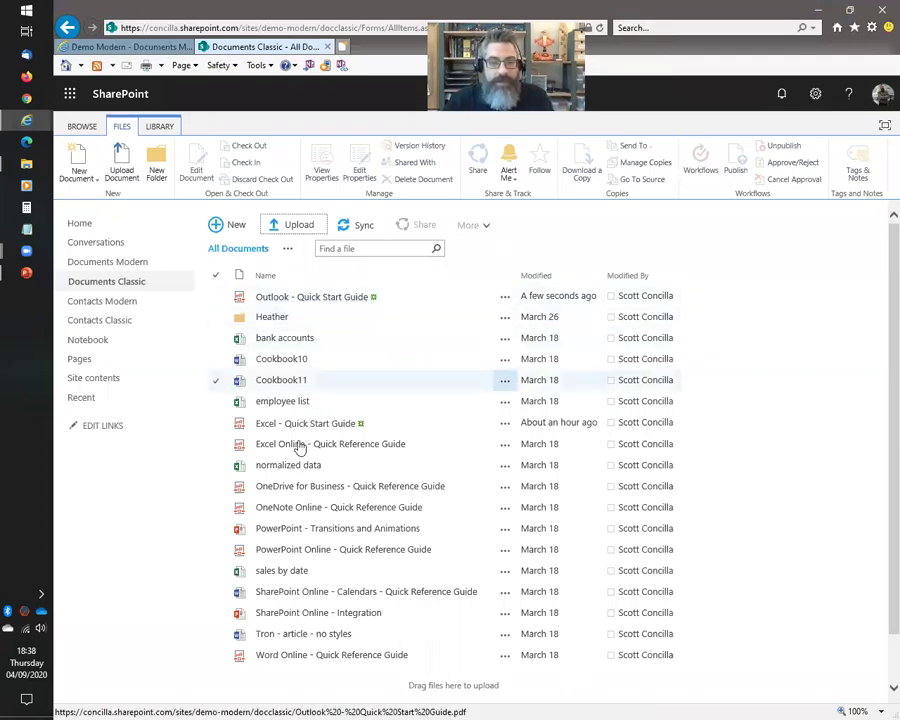
View Cookbook10 from Documents Classic in the browser, and return through the classic library to Documents Modern.
click(296, 367)
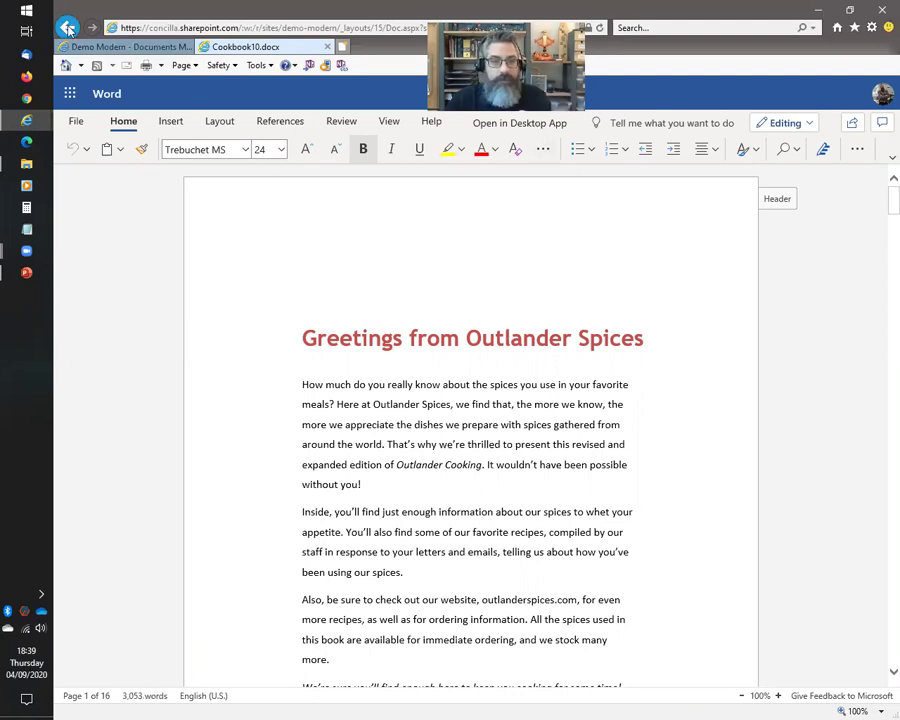
key(F5)
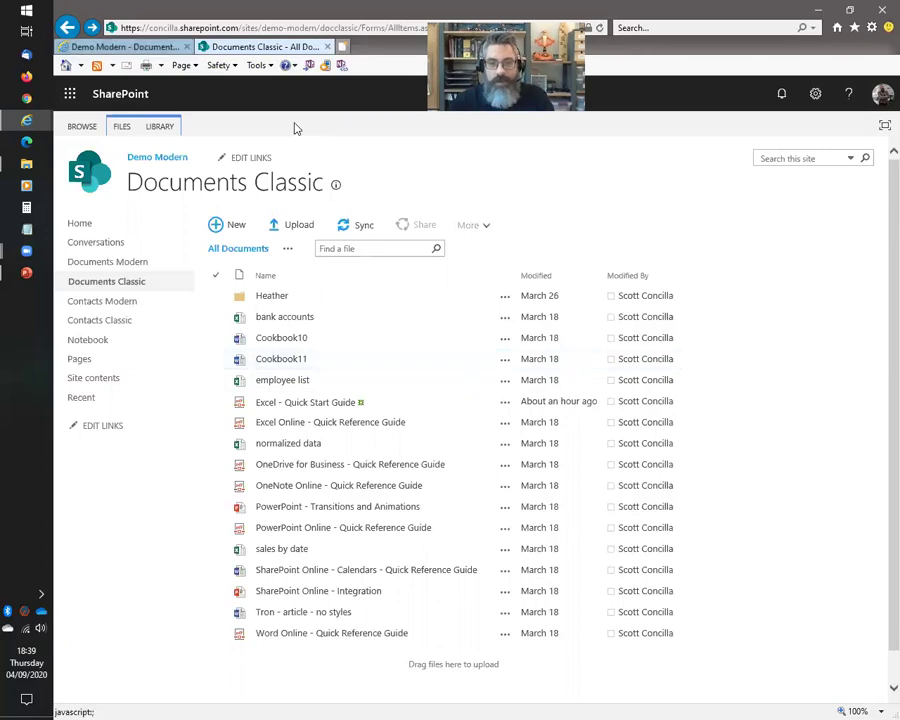
key(alt+Right)
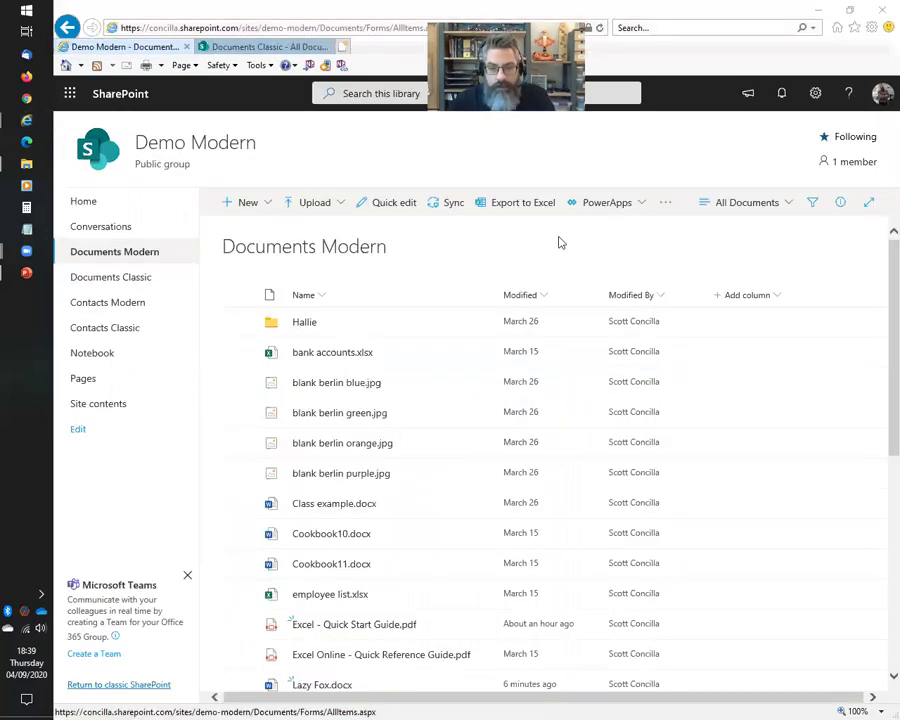
Review the PowerPoint slide on going directly to Office desktop, and open Cookbook10.docx from Documents Modern in the desktop app.
key(alt+Tab)
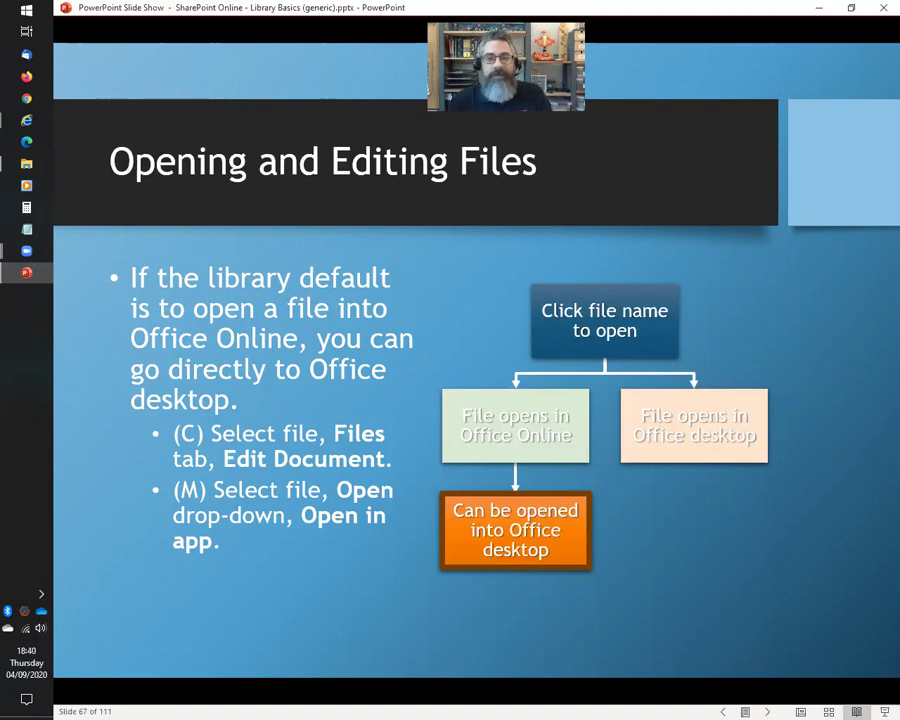
key(alt+Tab)
key(alt+Tab)
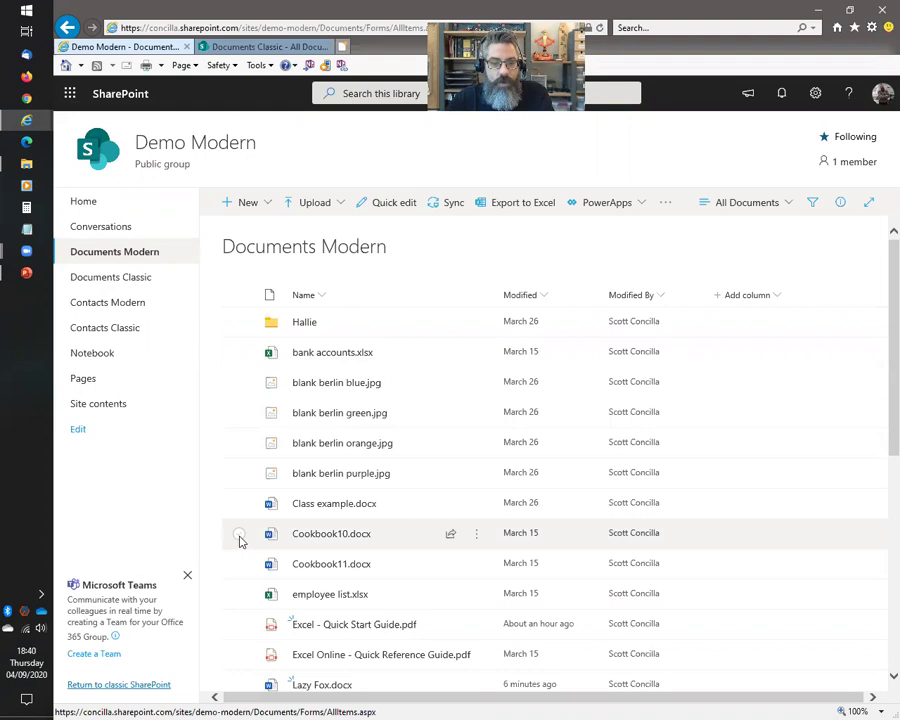
click(239, 537)
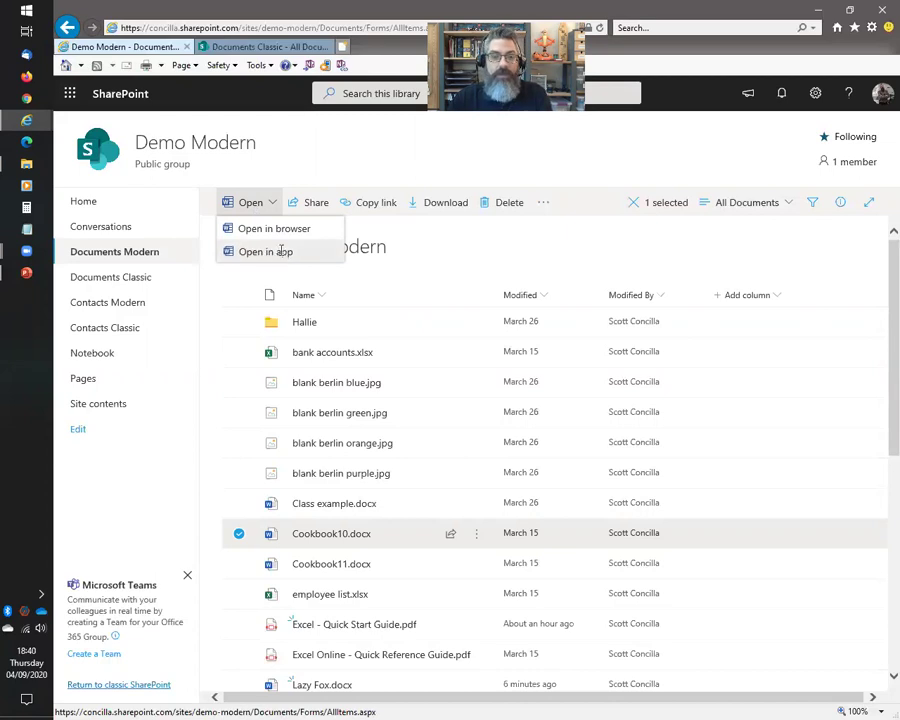
click(281, 250)
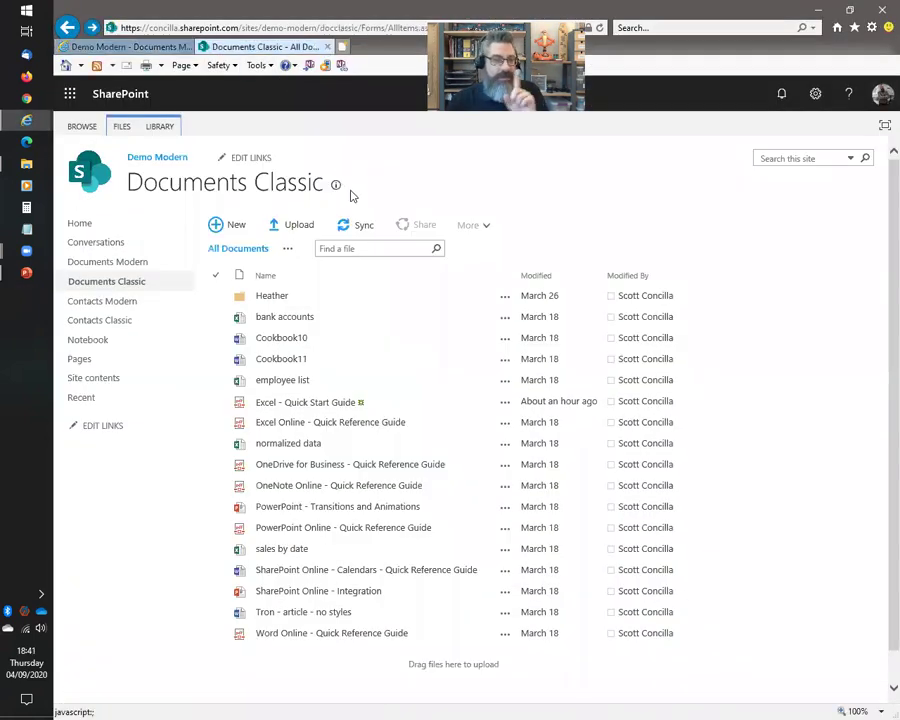
Open Cookbook10 from Documents Classic in desktop Word, close it, and switch to the PowerPoint slide show.
click(216, 339)
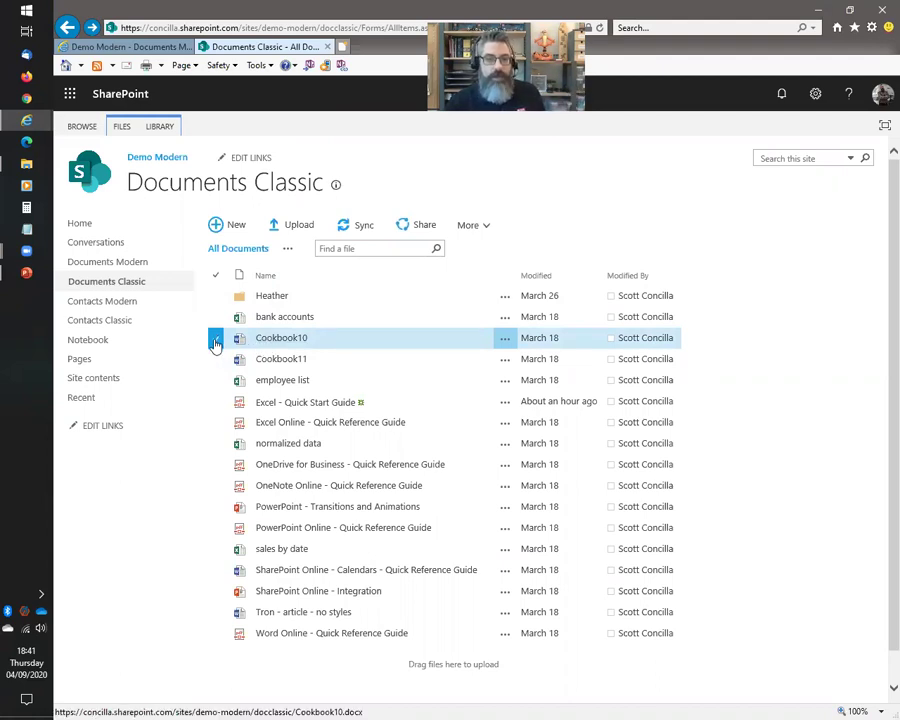
click(122, 132)
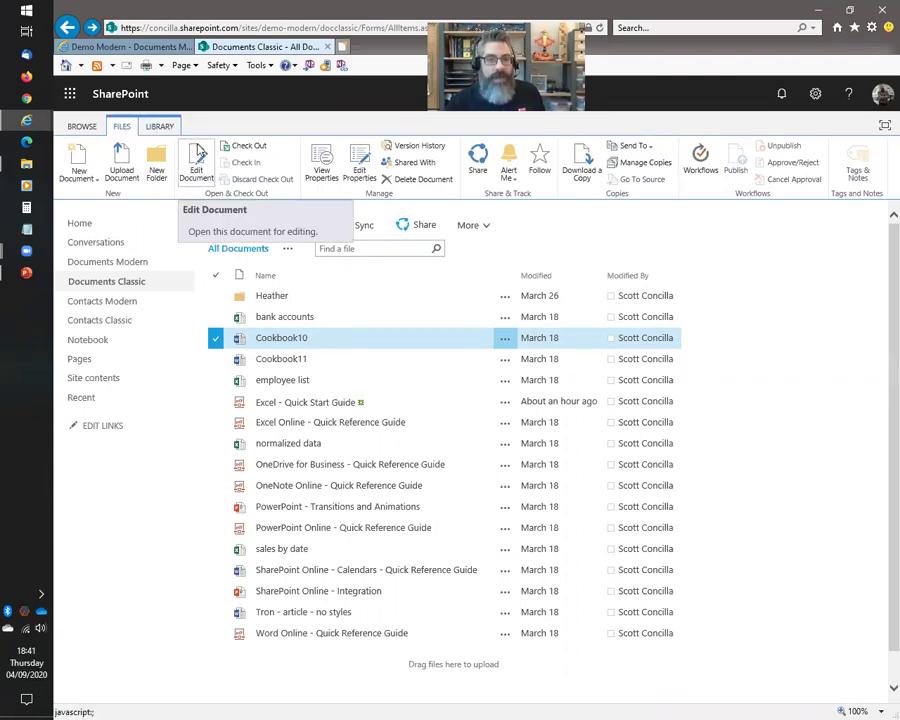
click(199, 170)
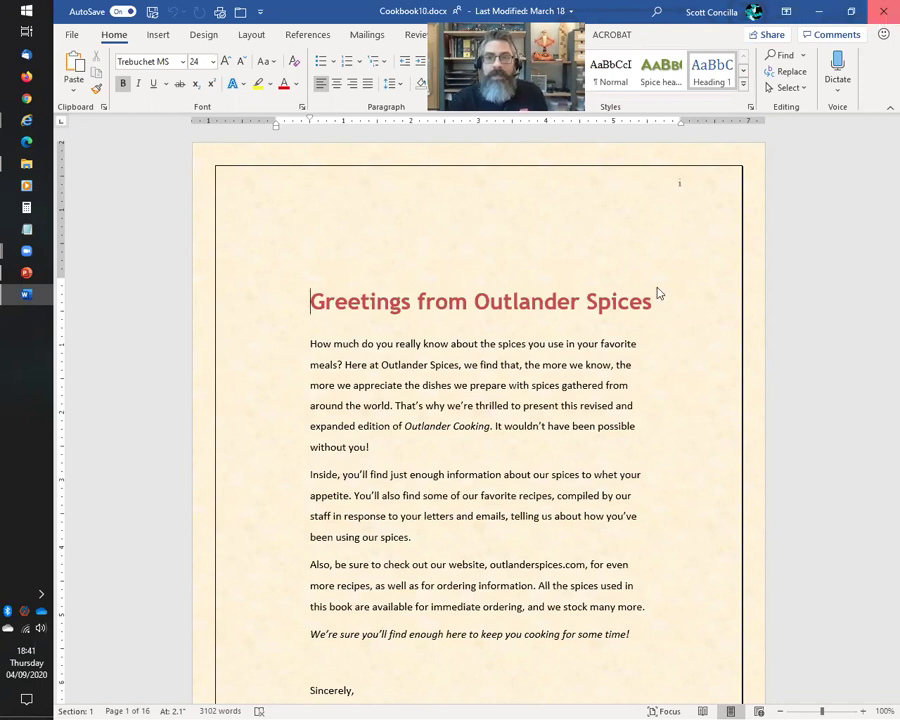
key(alt+F4)
key(alt+Tab)
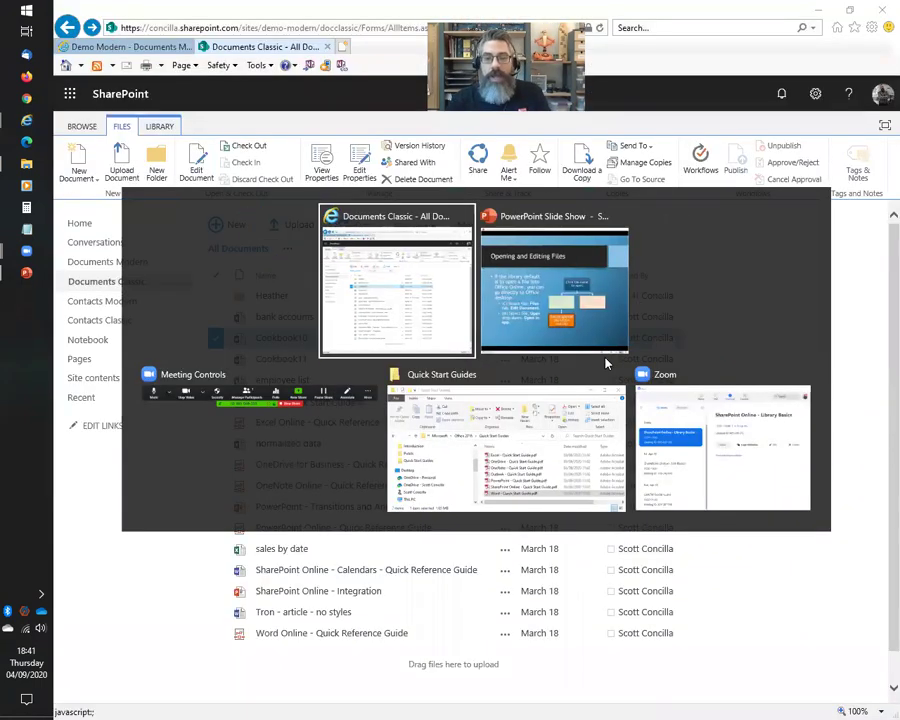
click(600, 345)
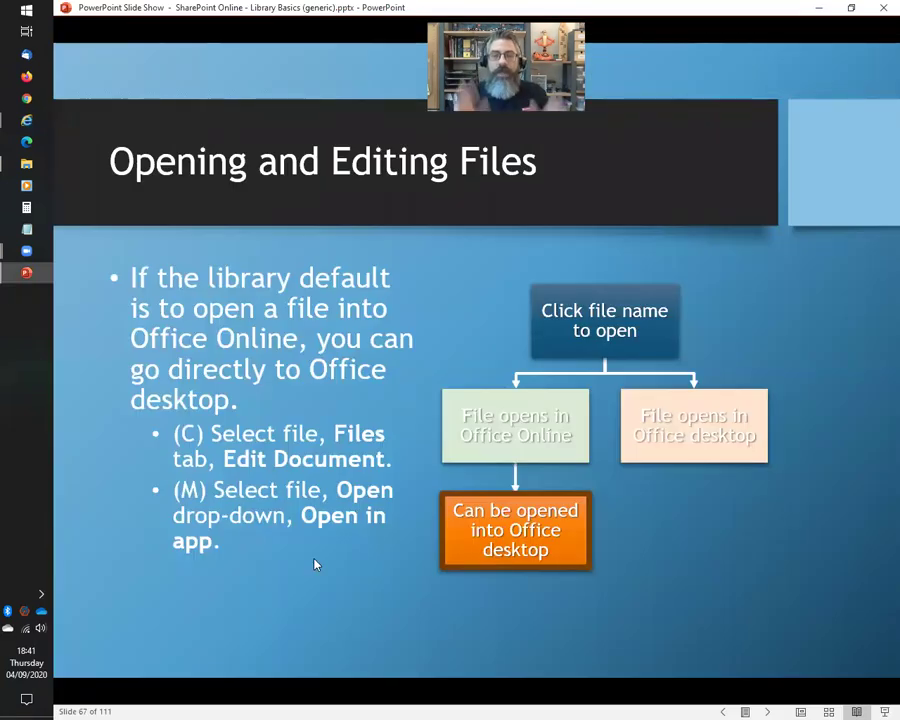
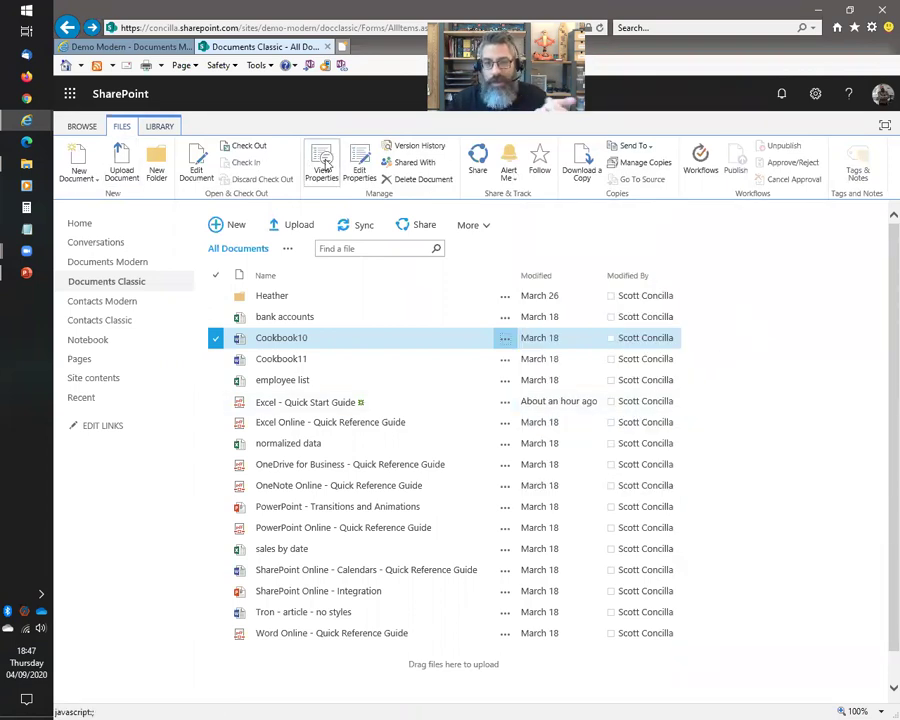
Examine the additional file commands and the item menu for Cookbook10.docx in Documents Modern, and clear the file selection.
click(87, 47)
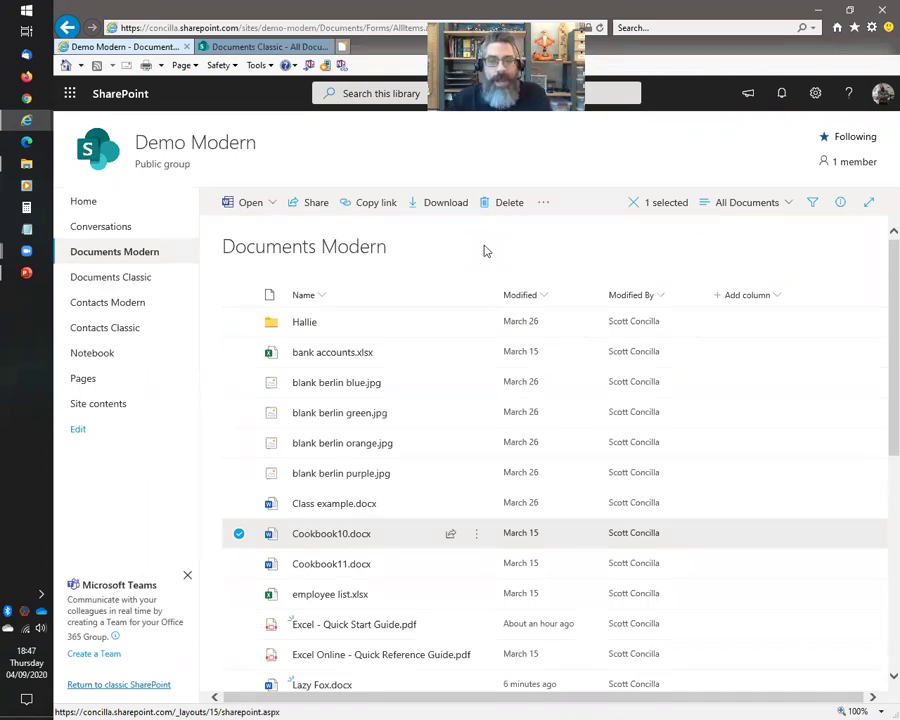
click(545, 204)
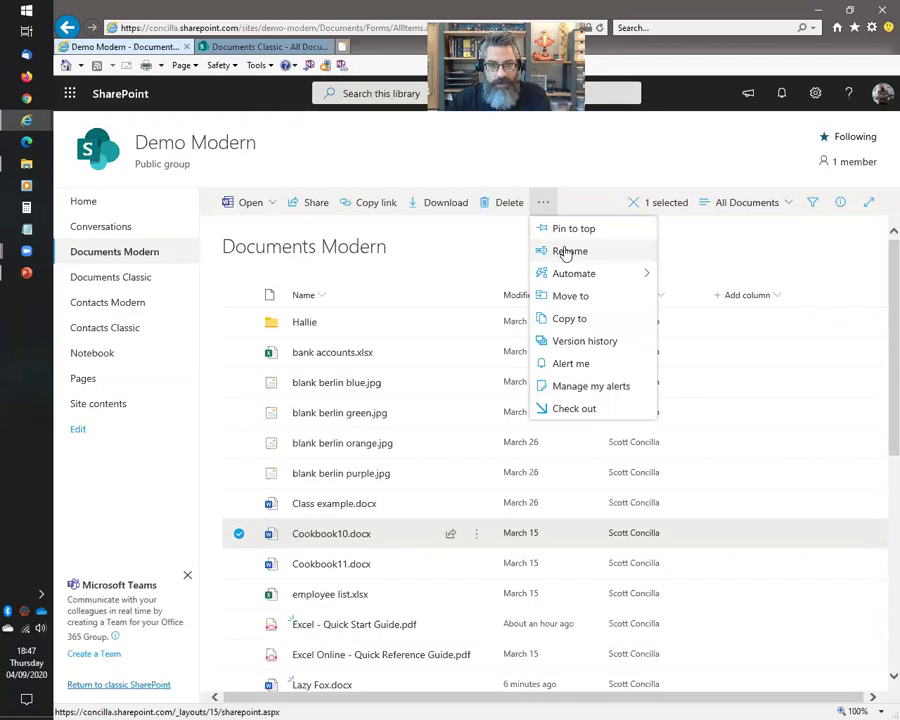
click(447, 246)
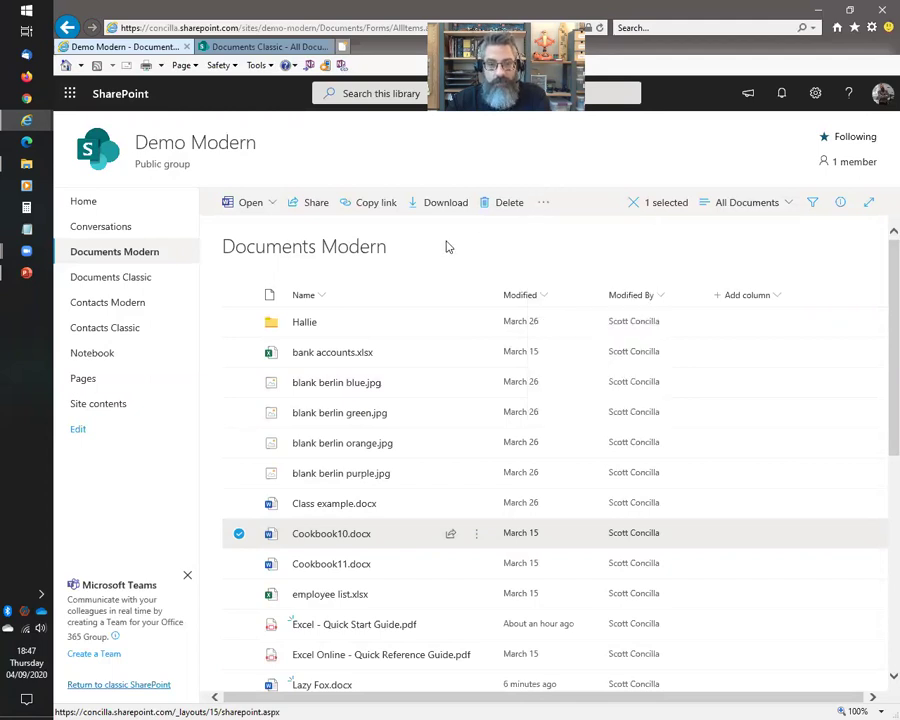
click(448, 545)
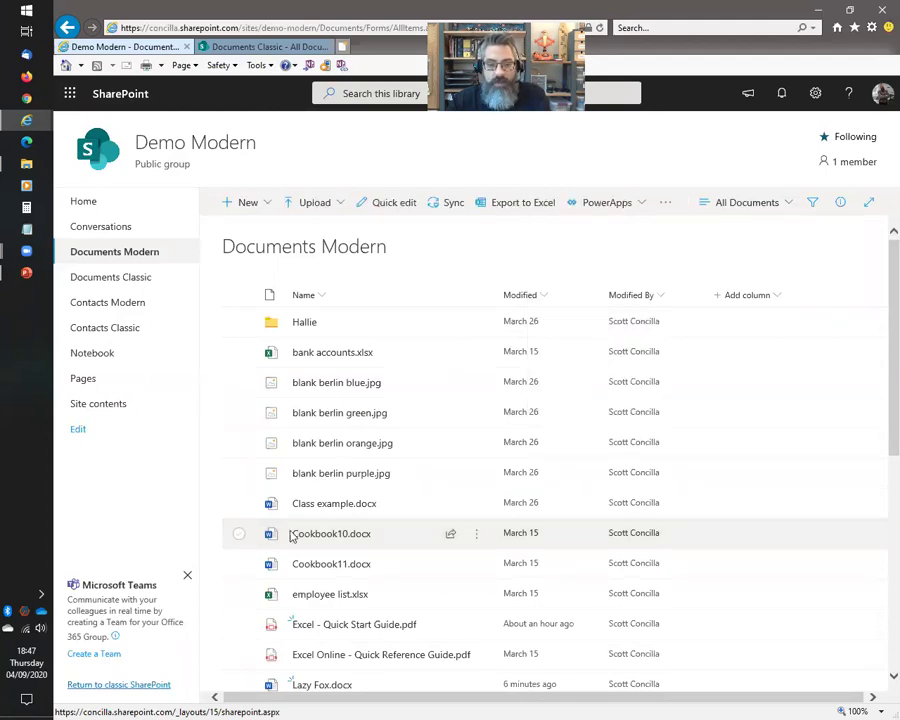
click(478, 540)
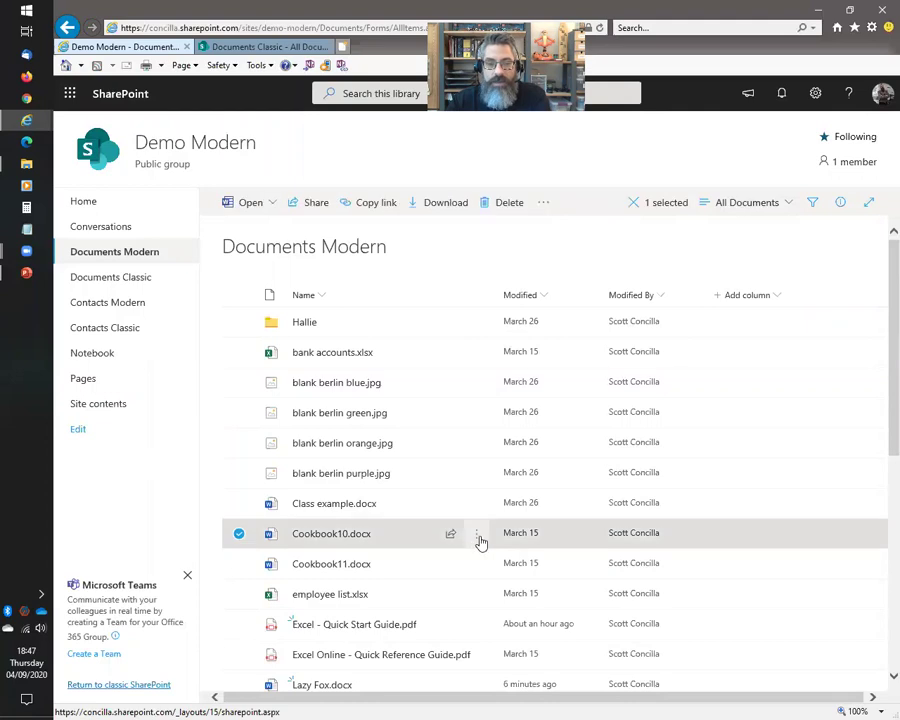
click(478, 537)
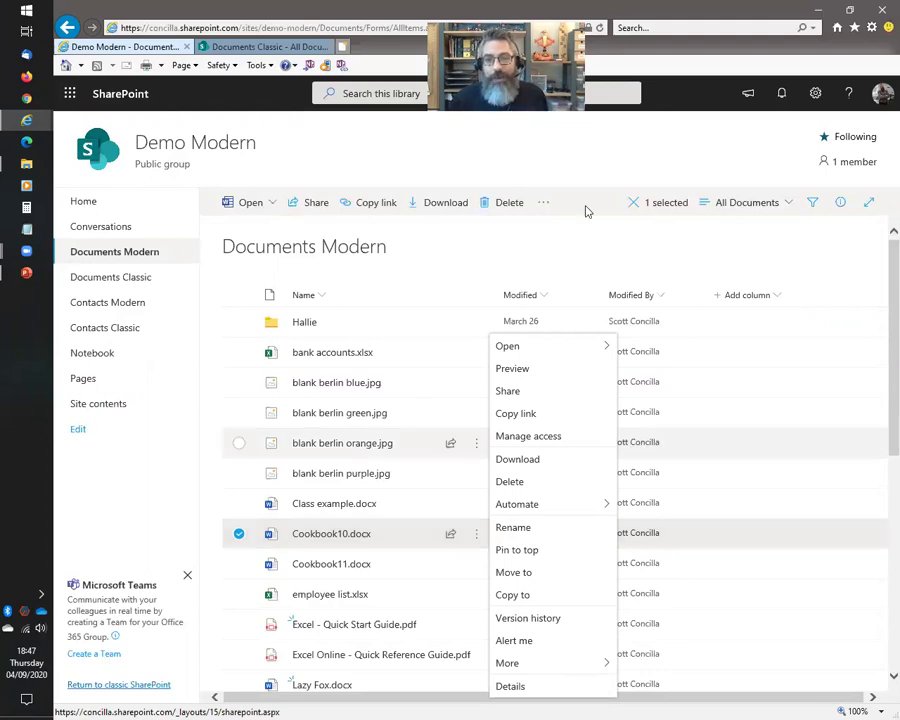
click(633, 202)
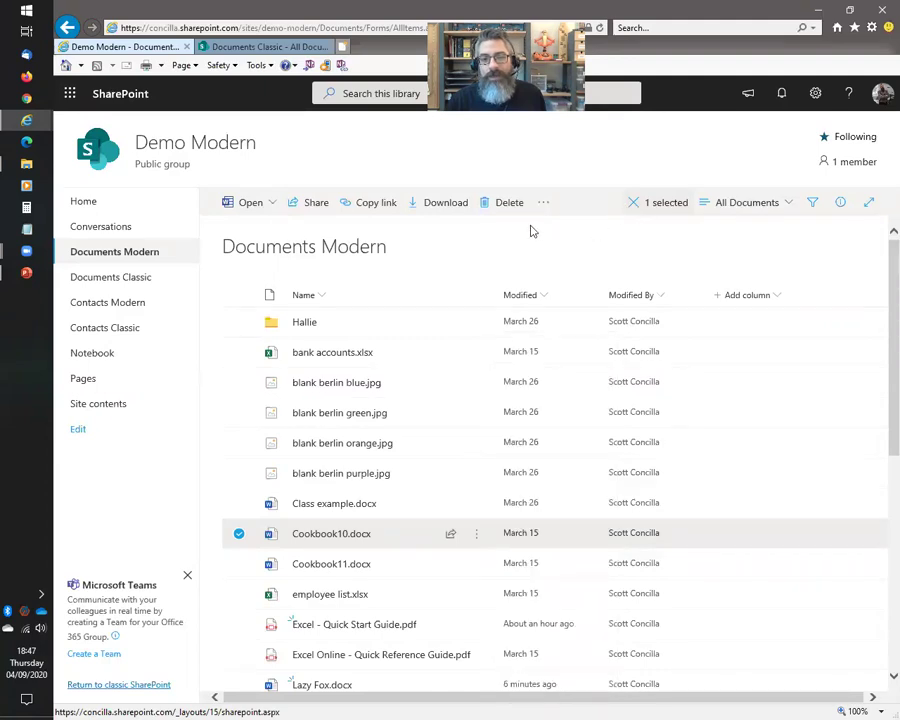
Show the PowerPoint slide on sorting files, and sort Documents Modern by Name from Z to A.
key(alt+Tab)
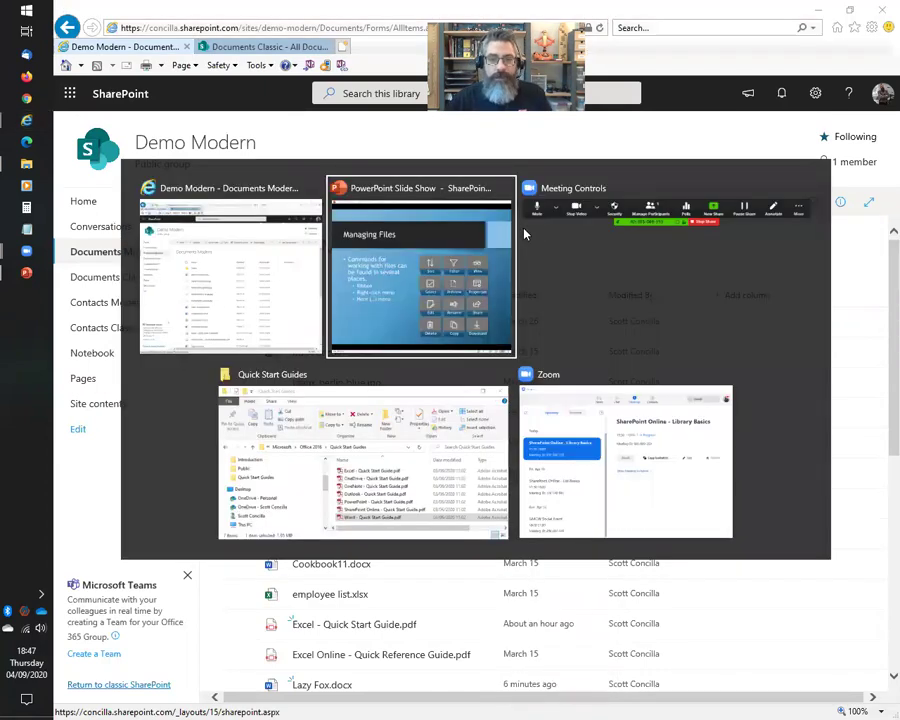
key(Right)
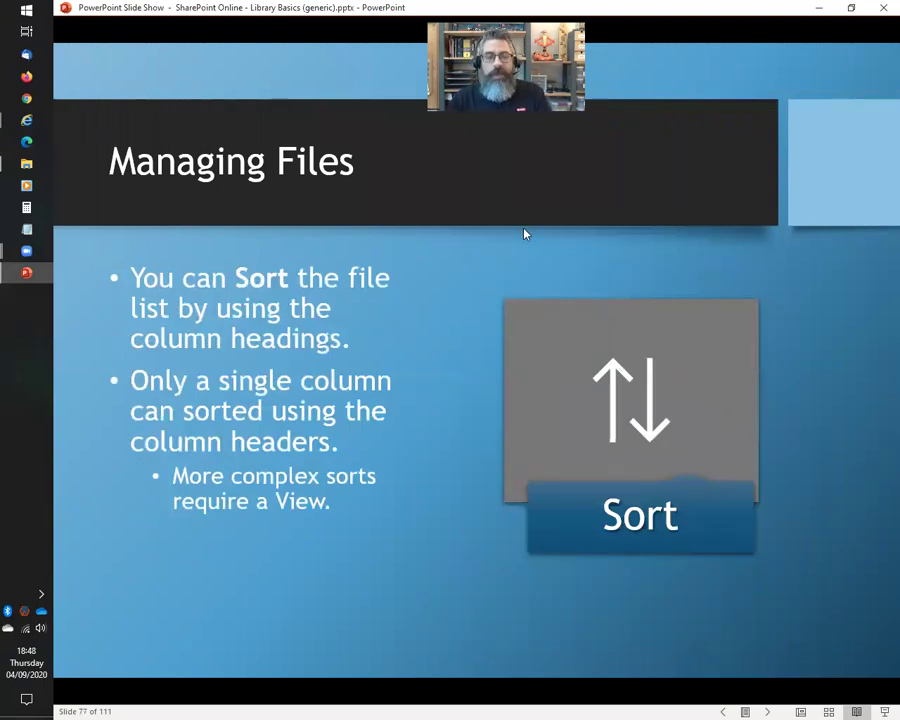
key(alt+Tab)
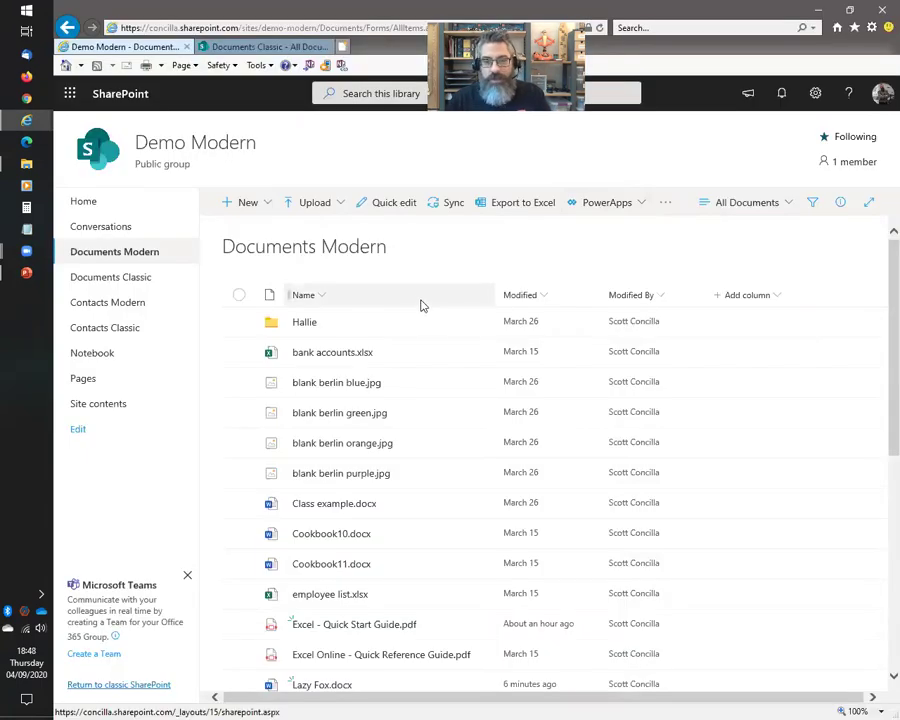
click(322, 295)
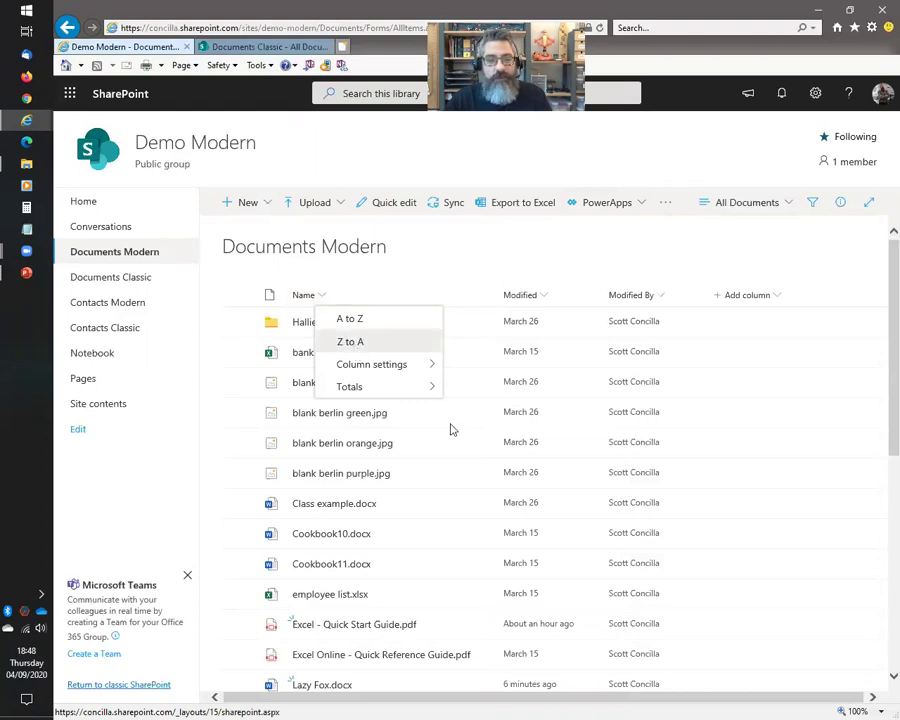
key(Return)
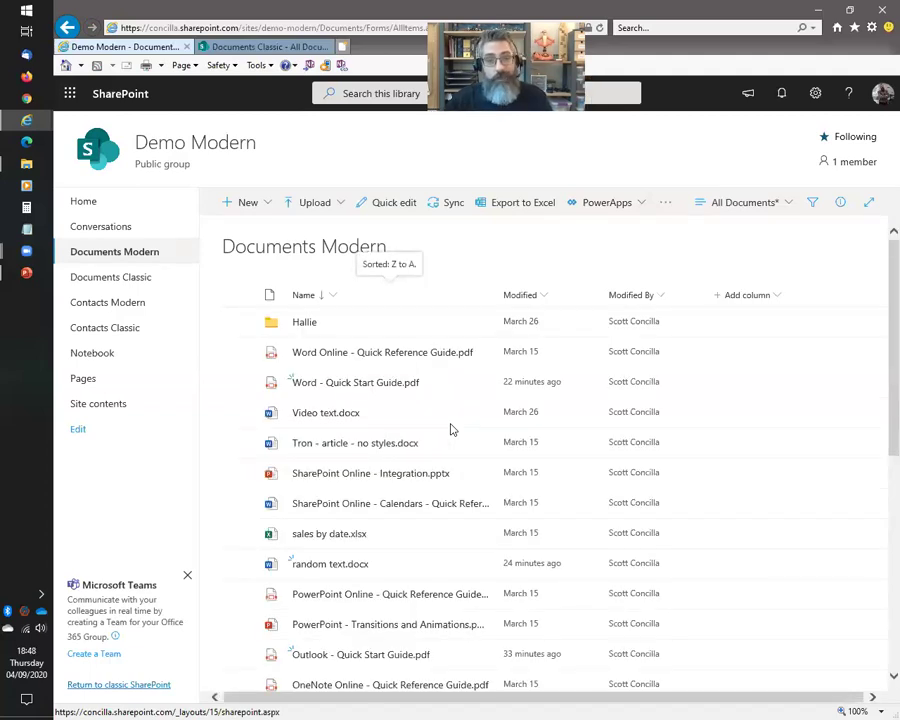
View the Name sort options in Documents Classic, and switch to PowerPoint to show the slide on filtering files.
click(265, 46)
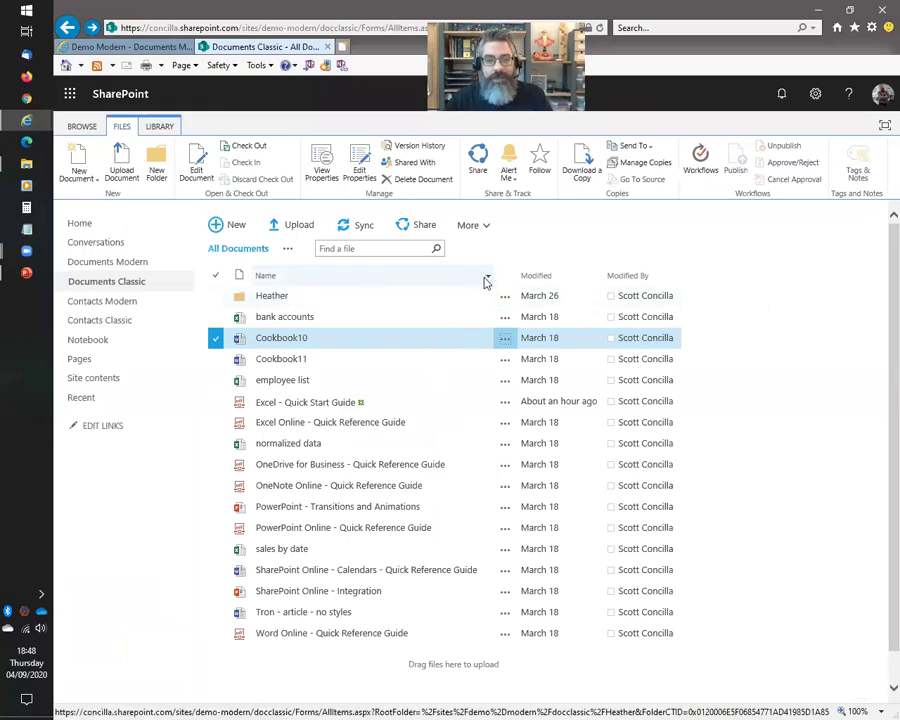
click(489, 280)
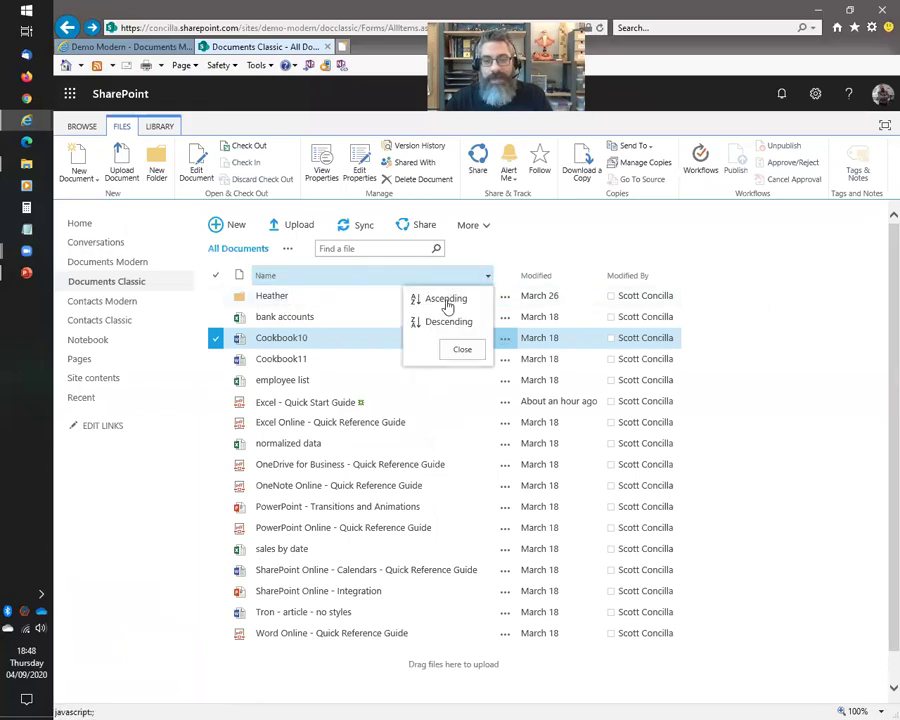
click(112, 529)
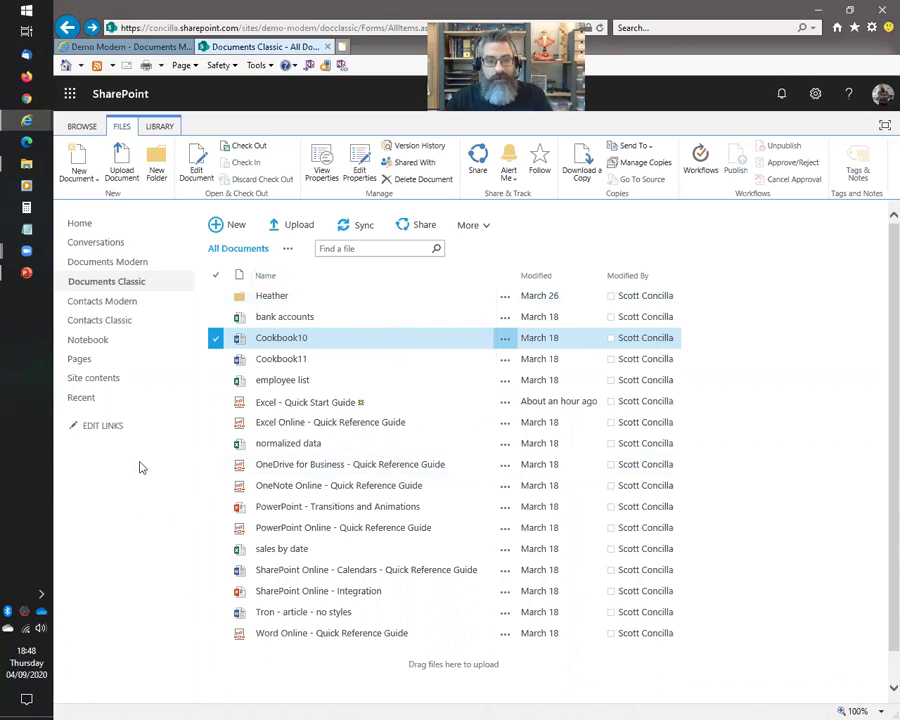
click(128, 47)
key(alt+Tab)
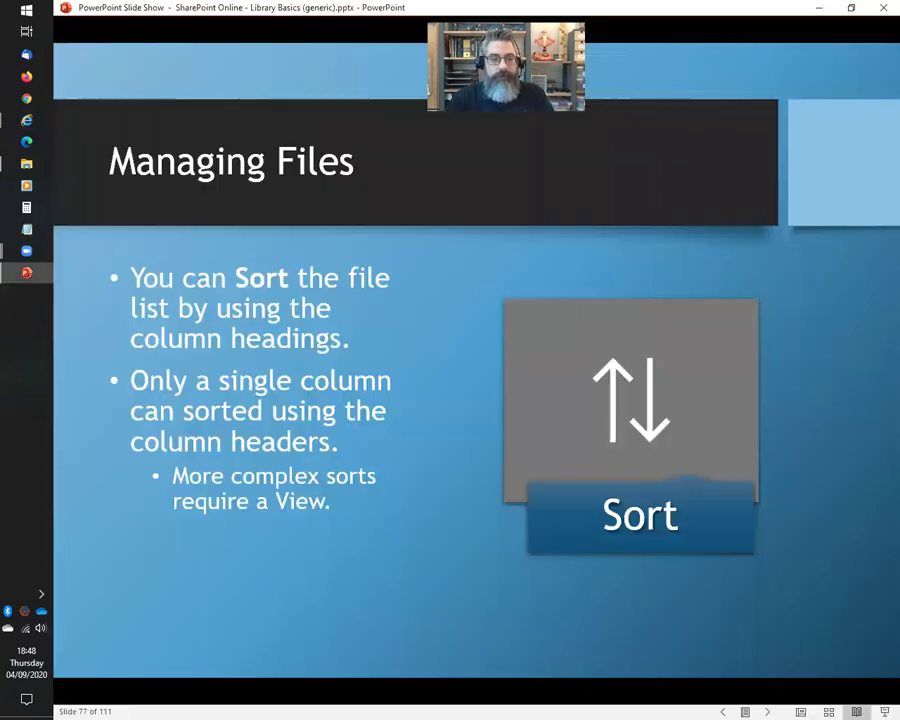
key(Right)
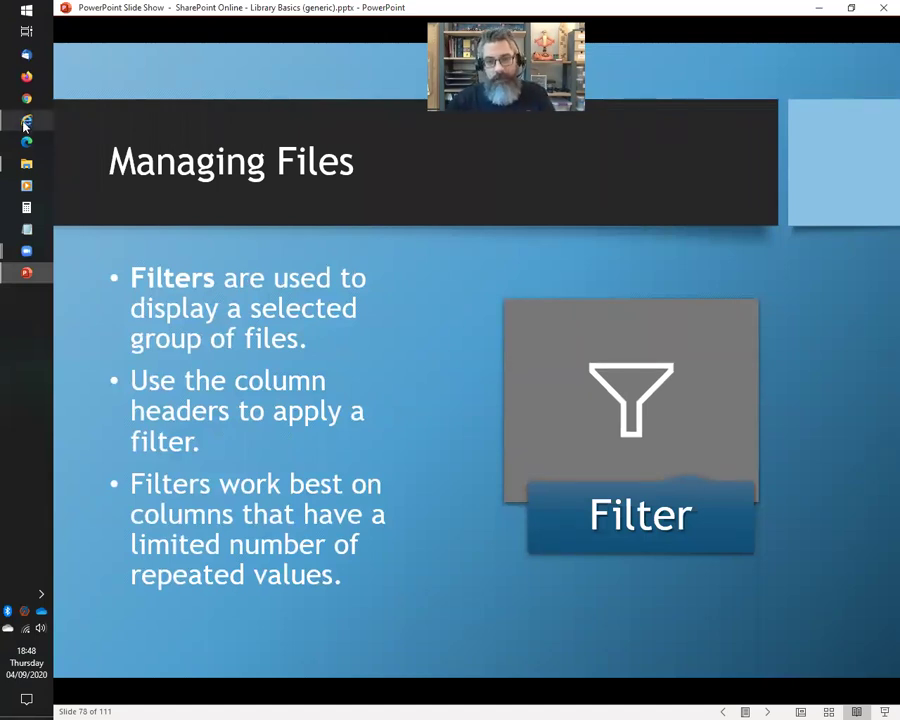
Return to Documents Classic, deselect Cookbook10, and examine the sort and filter options of the Name and Modified By columns.
mouse_move(26, 87)
click(130, 70)
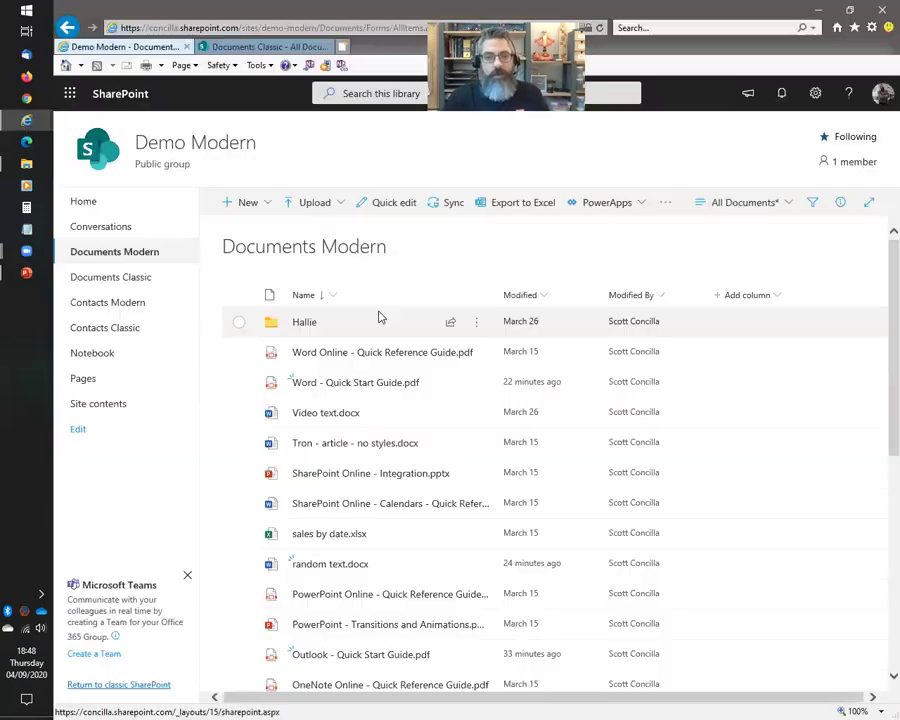
click(284, 48)
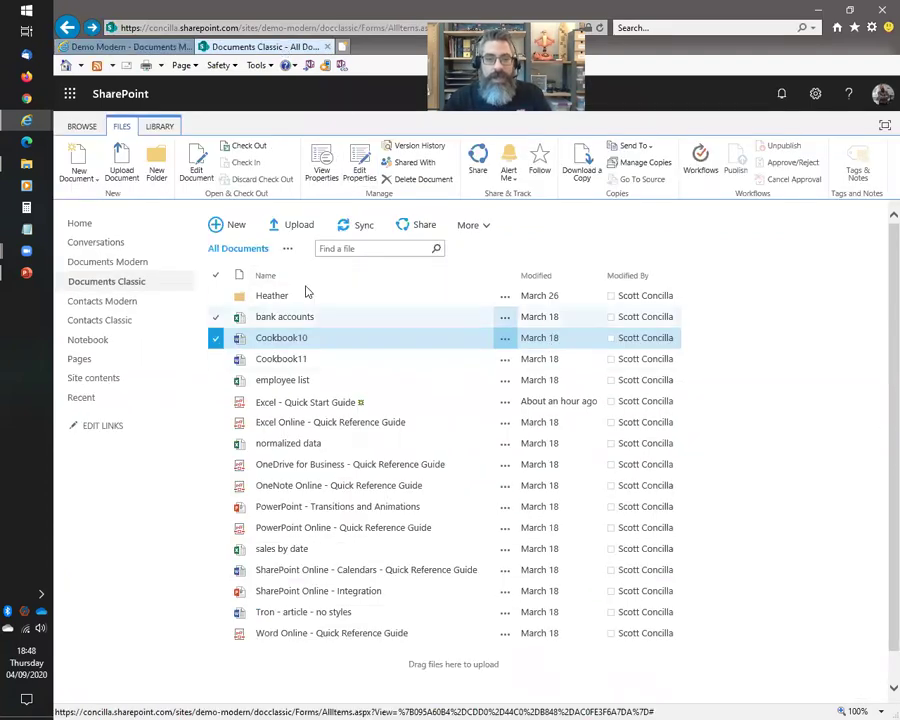
click(489, 279)
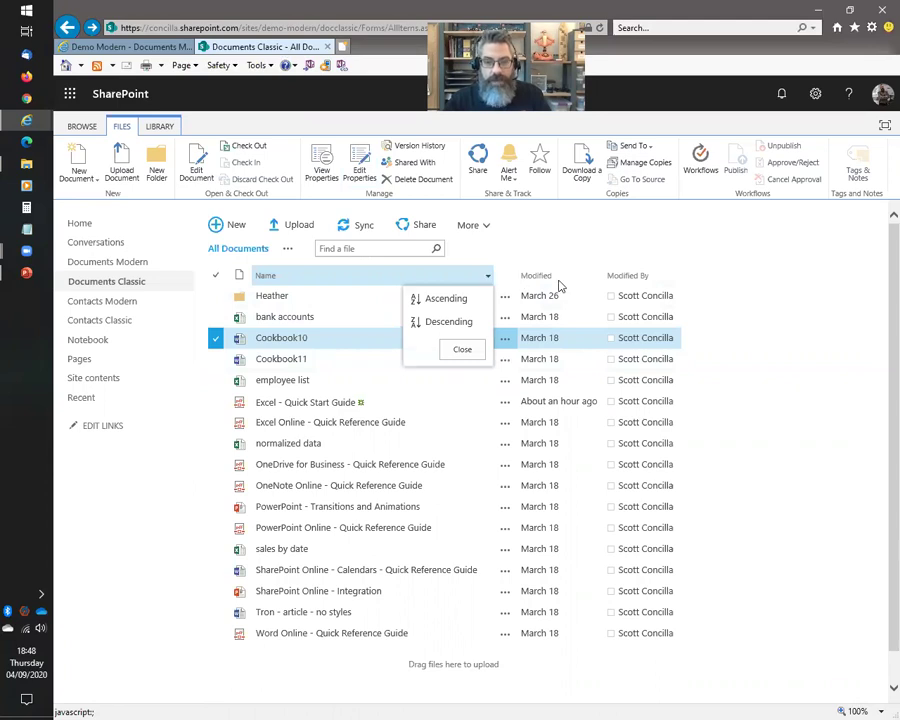
click(552, 338)
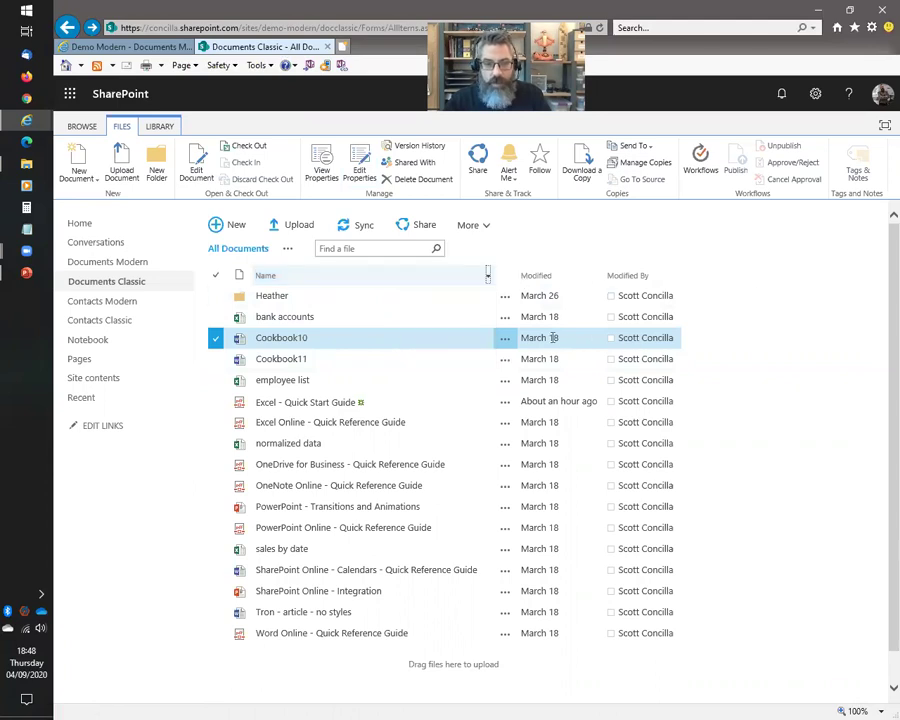
click(215, 339)
click(675, 280)
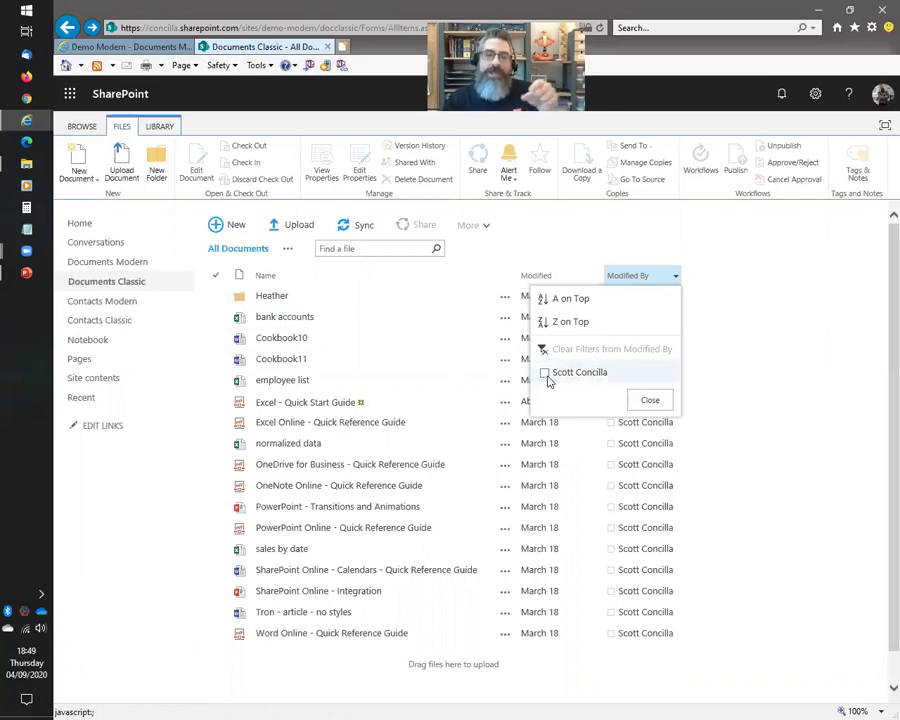
click(665, 404)
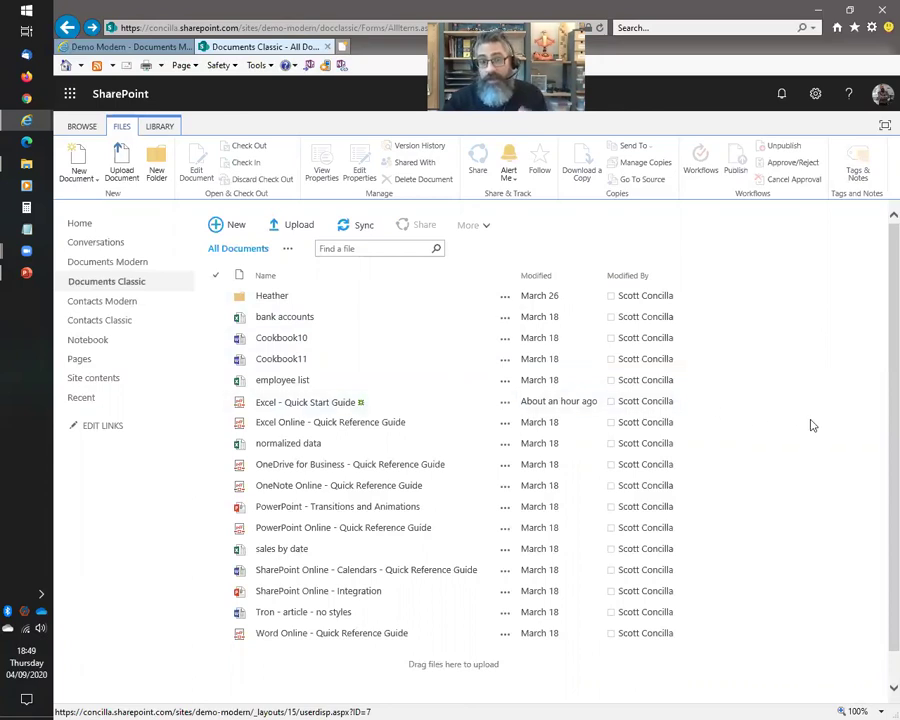
Filter Documents Classic on the Modified column by 3/26/2020, and add 4/9/2020 to the filter.
click(599, 279)
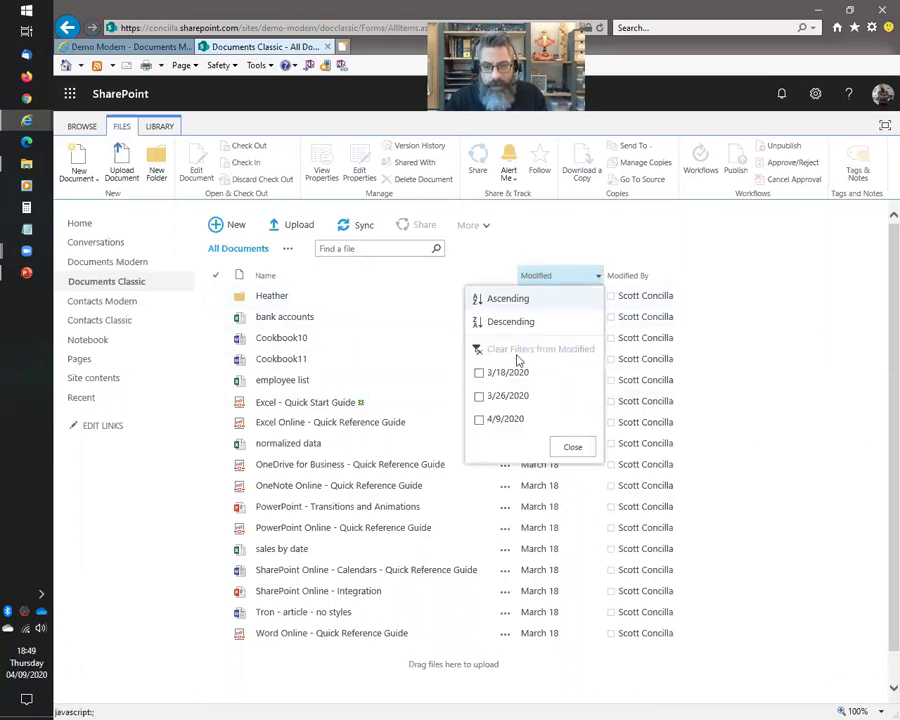
click(478, 396)
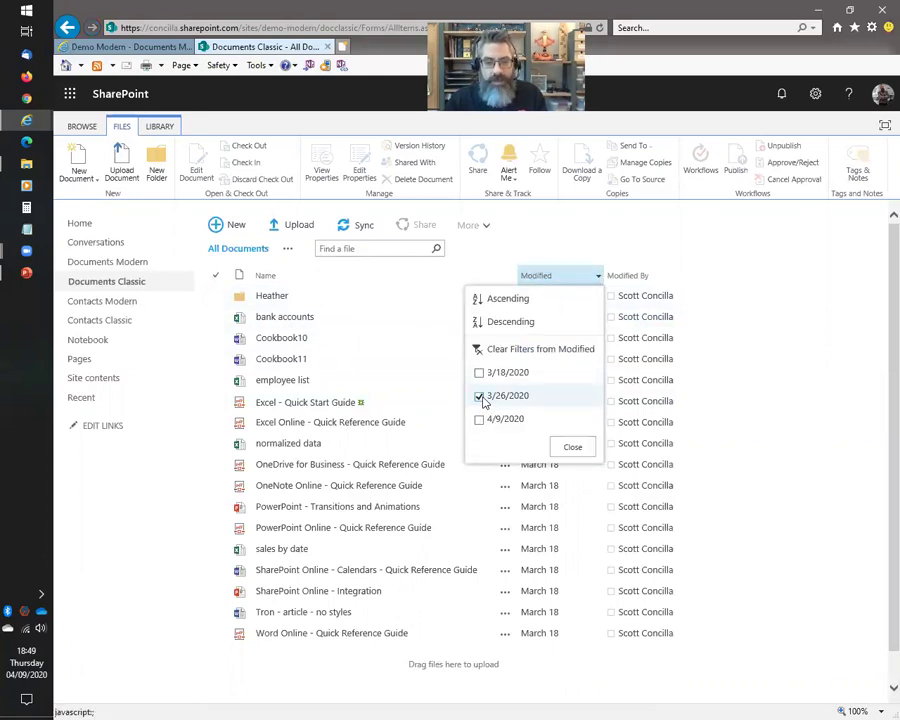
click(581, 452)
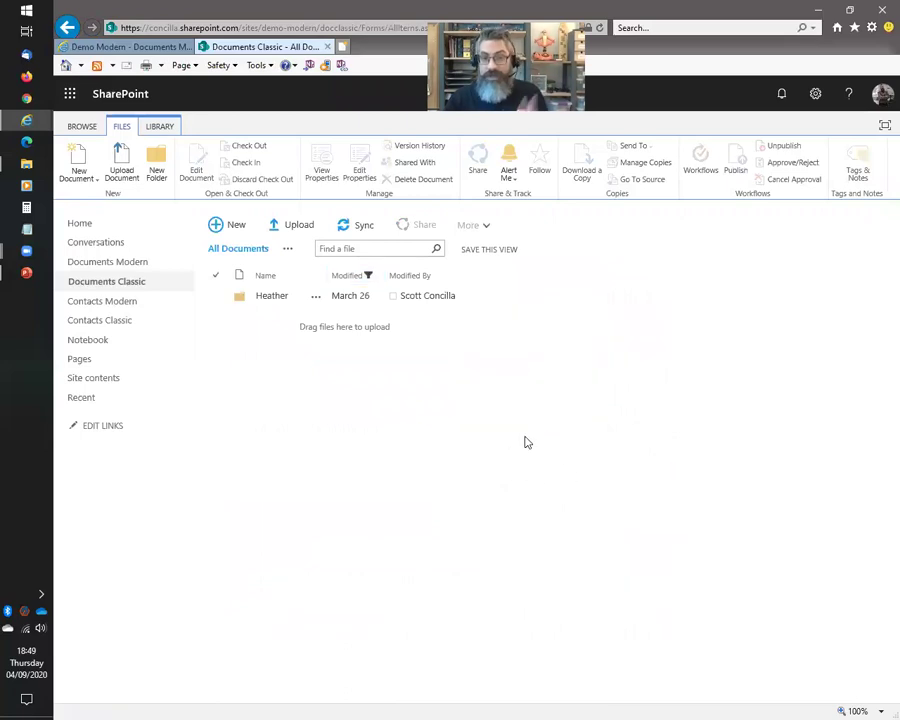
click(378, 277)
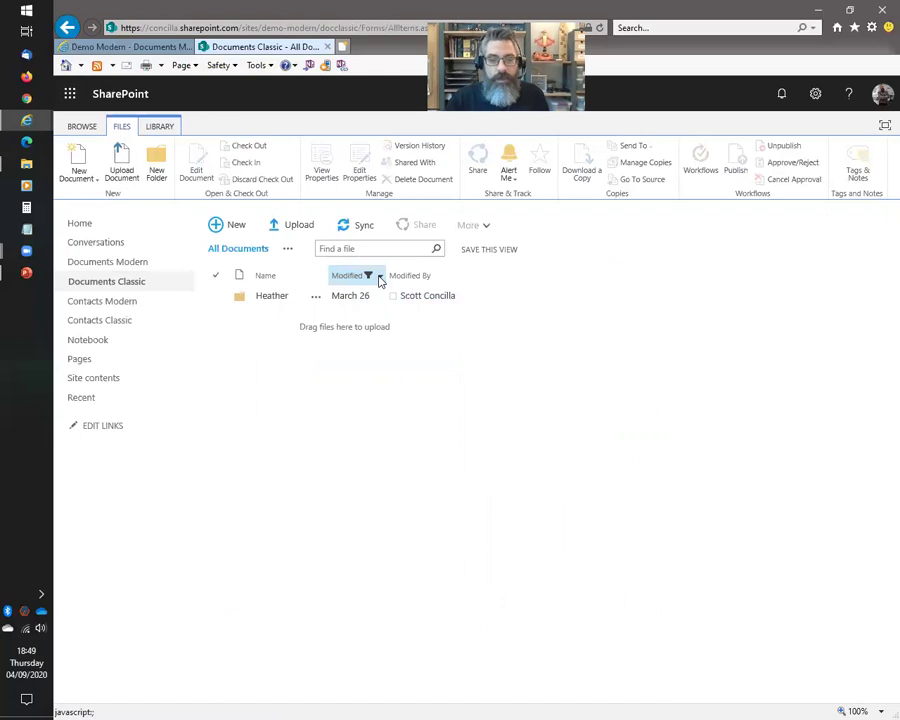
click(261, 421)
click(354, 447)
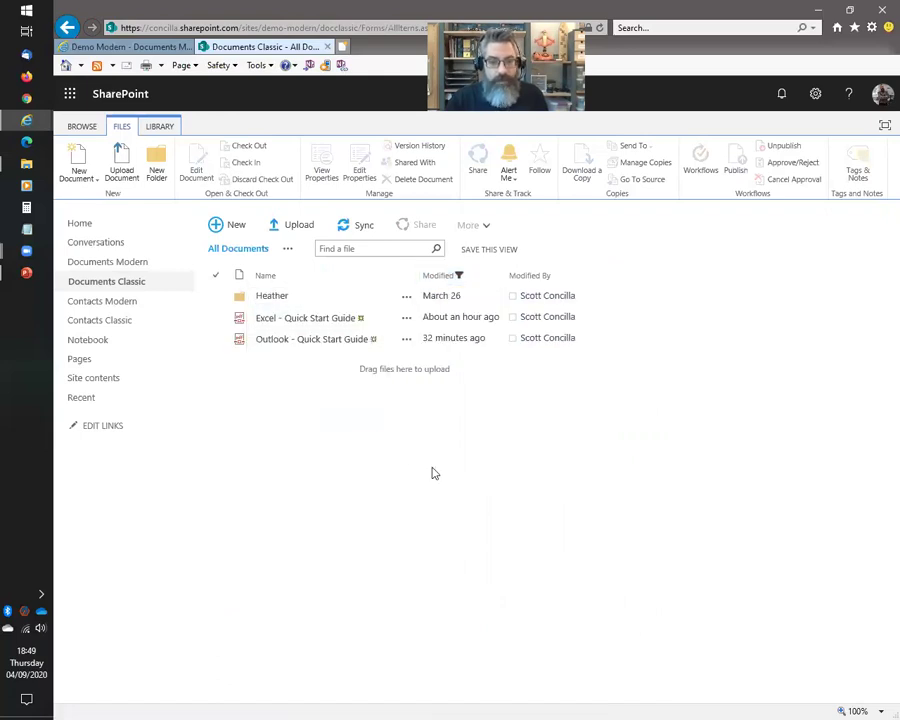
Clear the date filters from the Modified column of Documents Classic.
click(502, 280)
click(440, 352)
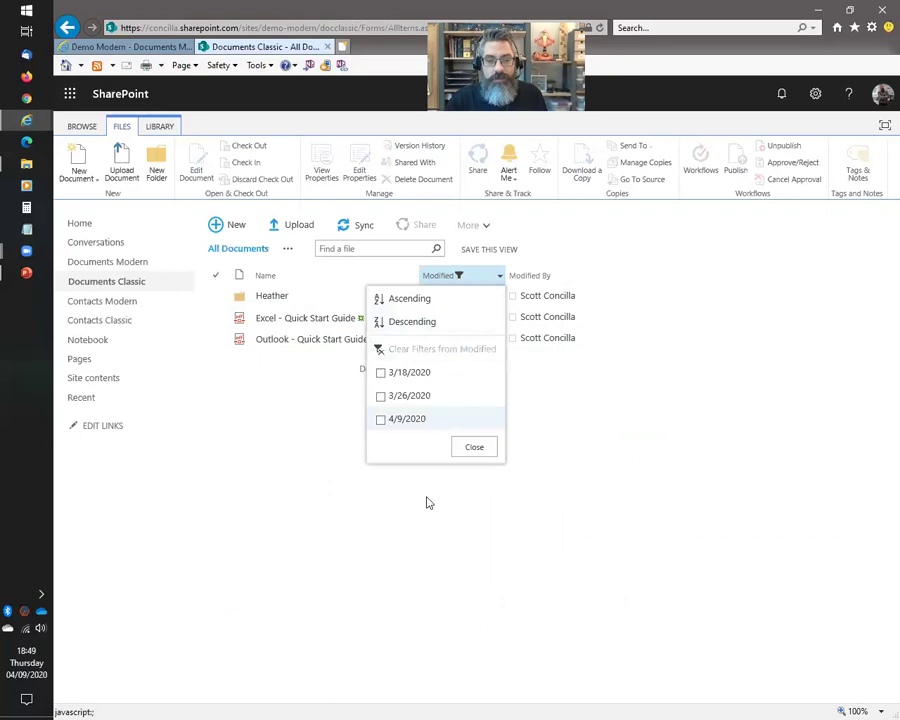
click(786, 432)
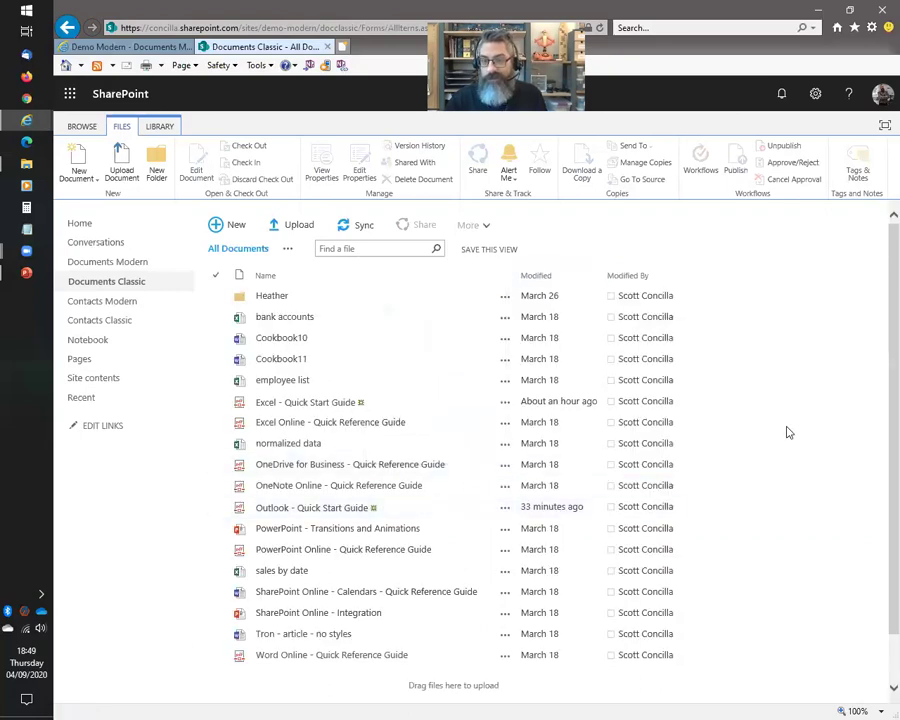
Switch to Documents Modern and filter its Modified column by 4/9/2020 and 3/26/2020.
click(121, 47)
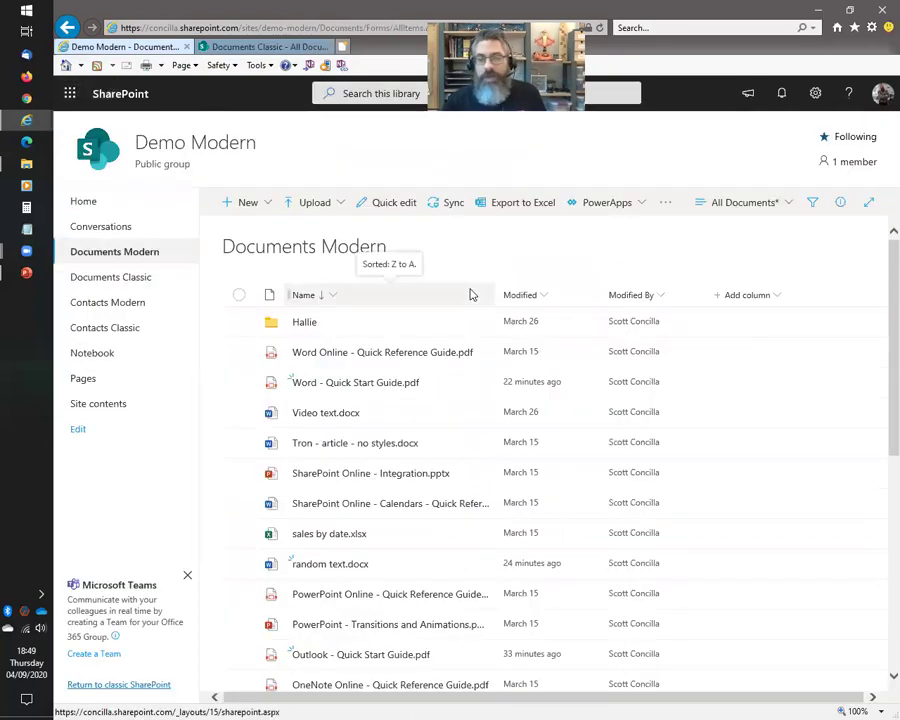
click(546, 293)
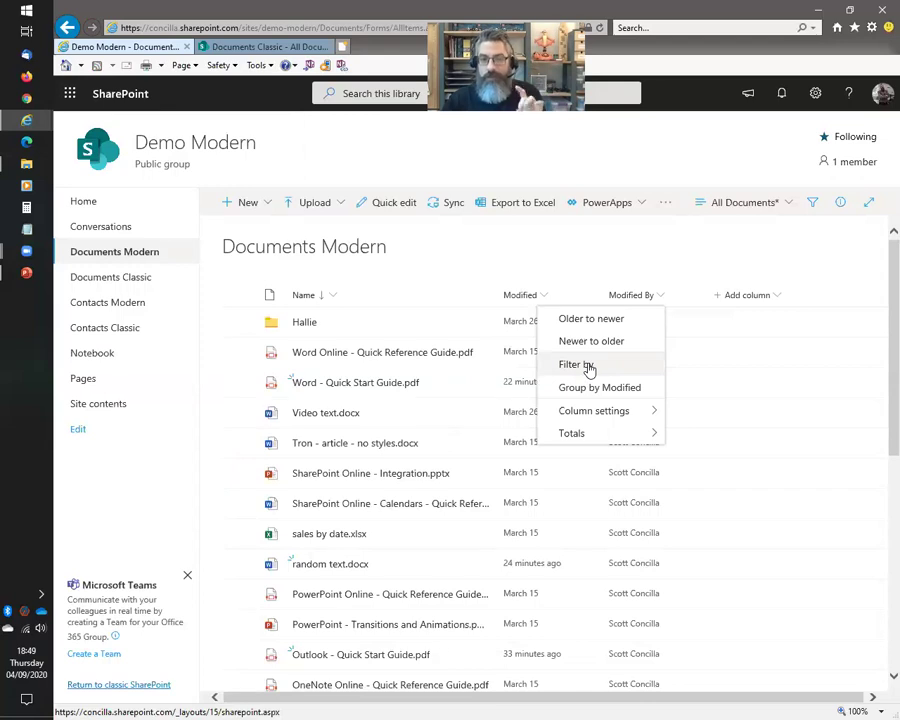
key(Return)
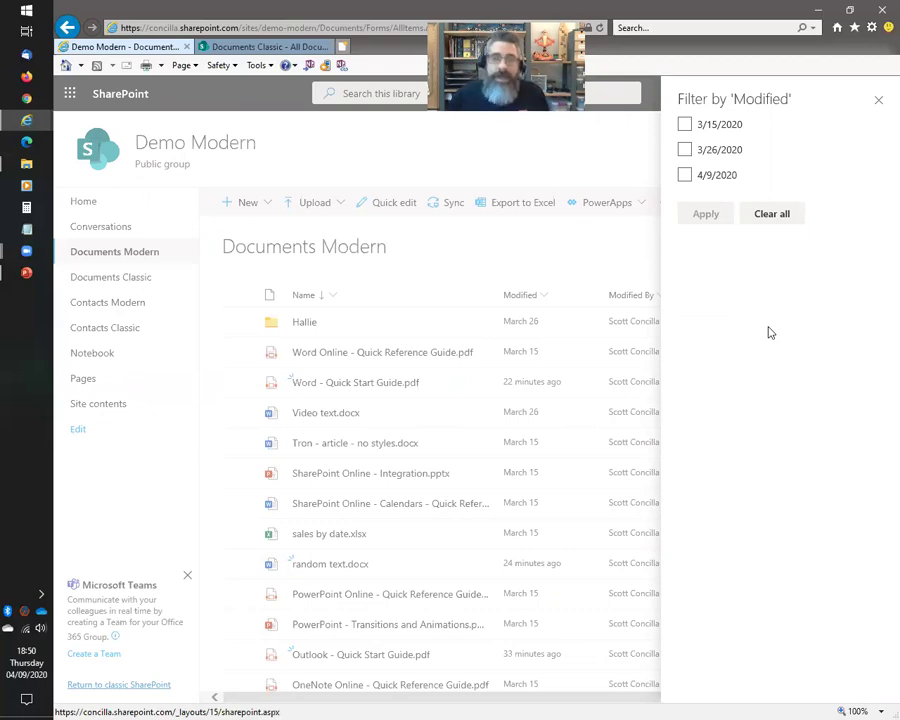
click(690, 176)
click(684, 149)
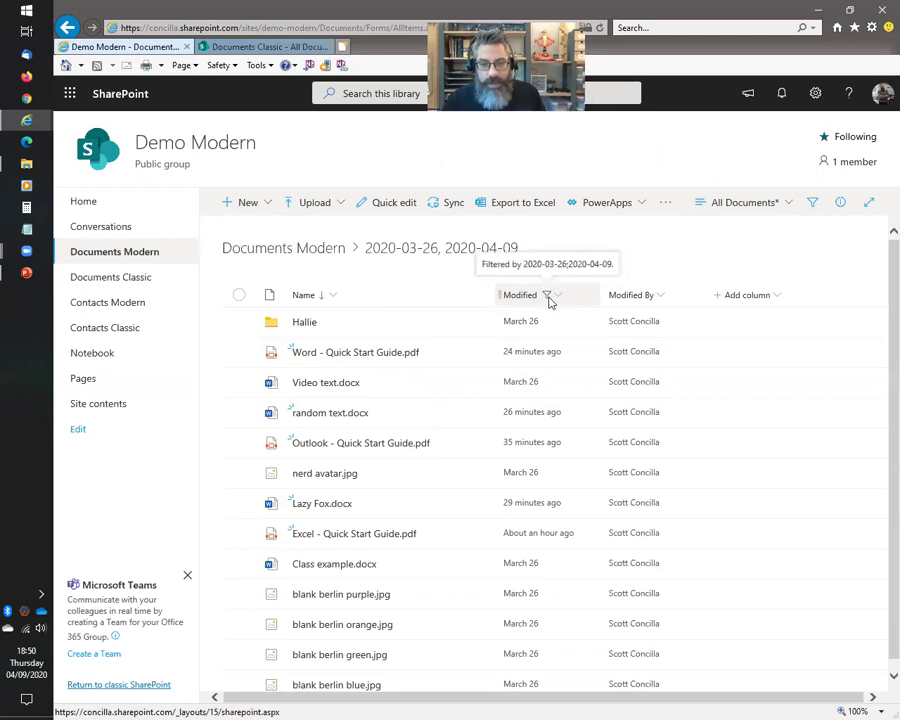
Clear all filters from the Modified column of Documents Modern.
click(562, 301)
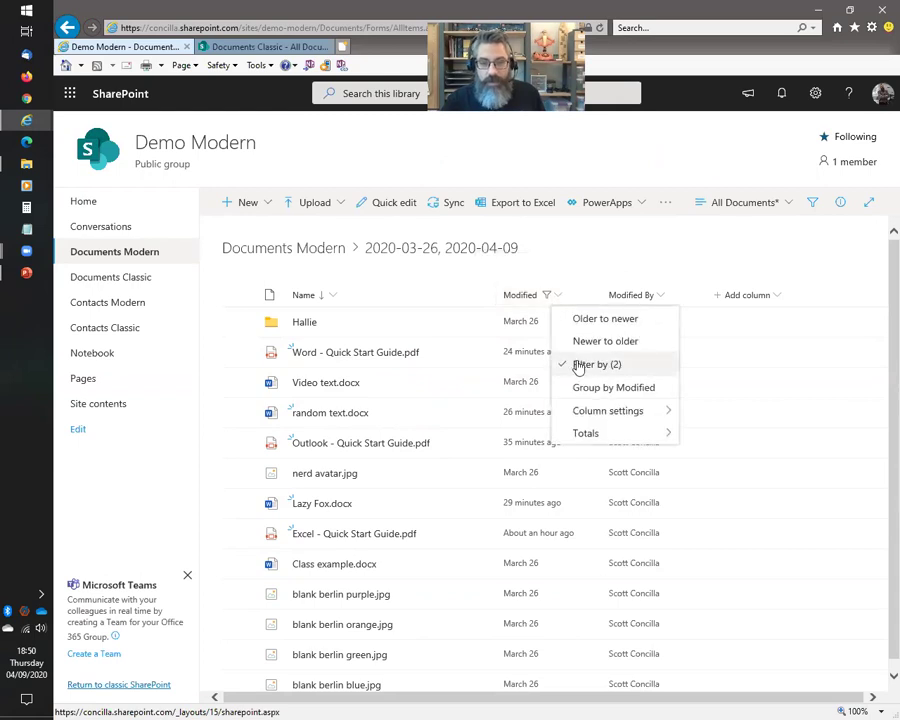
click(676, 367)
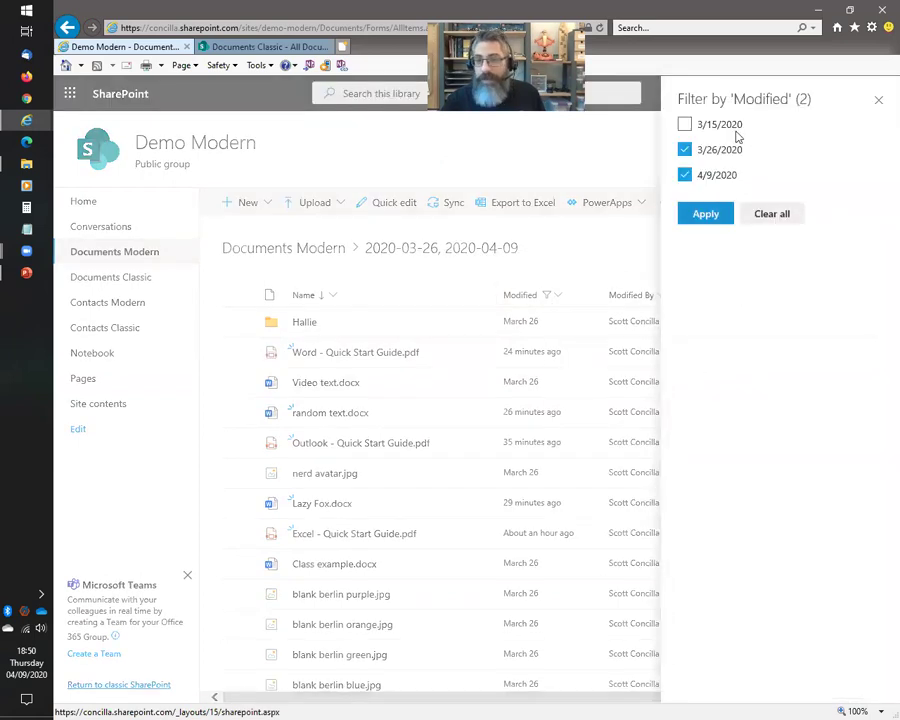
click(778, 215)
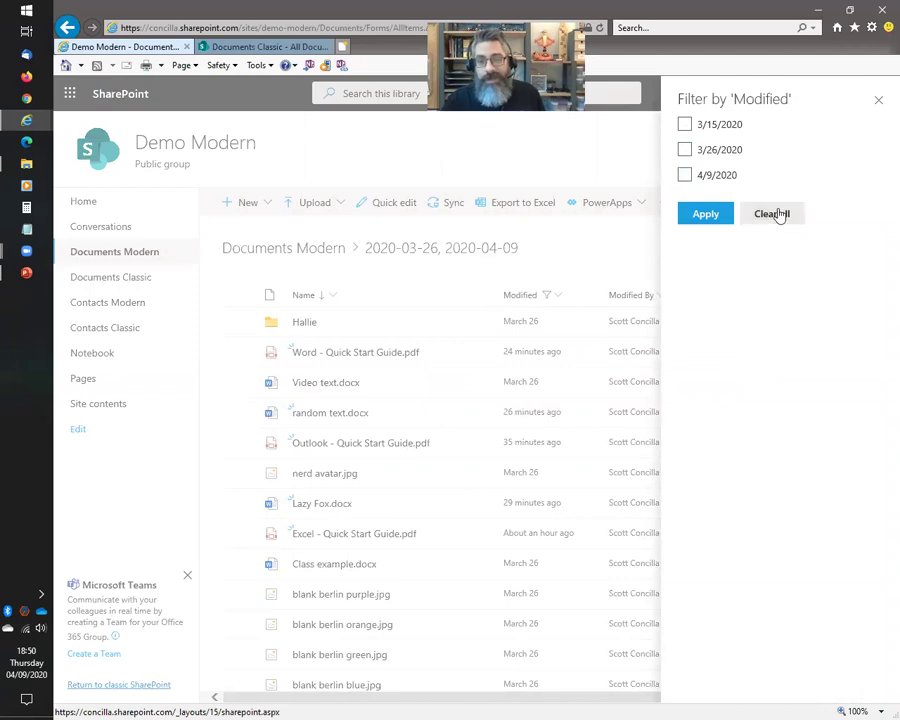
click(576, 305)
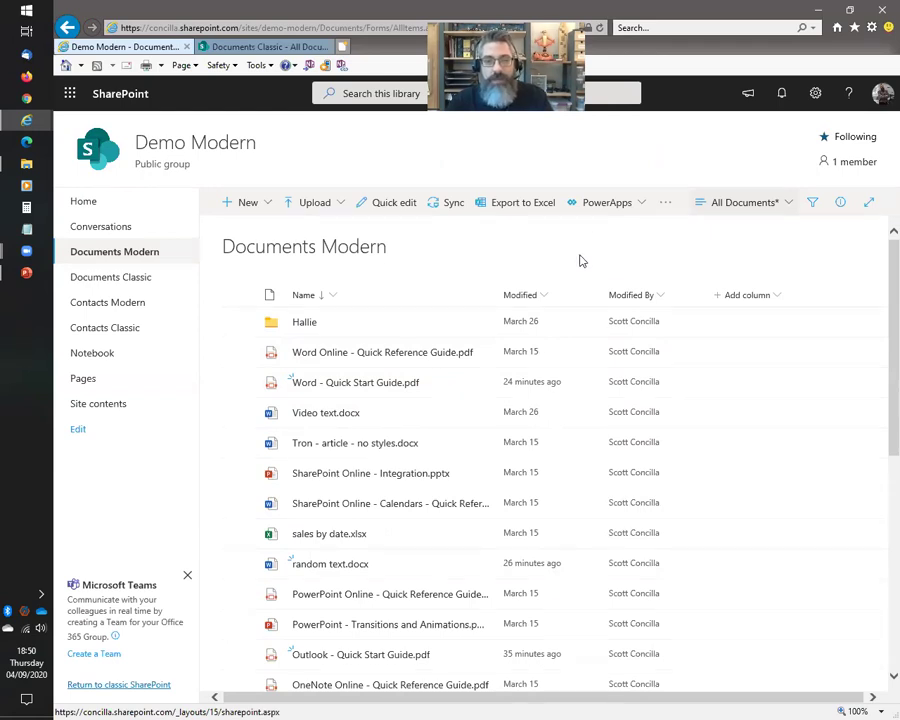
Switch to PowerPoint to show the slide on views, and return to Documents Modern.
key(alt+Tab)
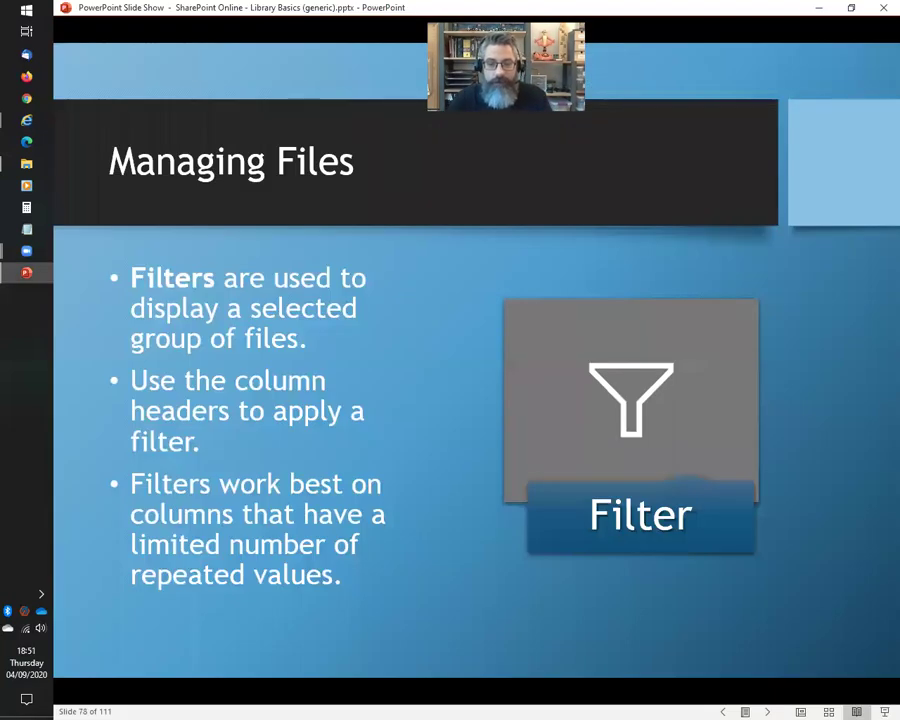
key(Right)
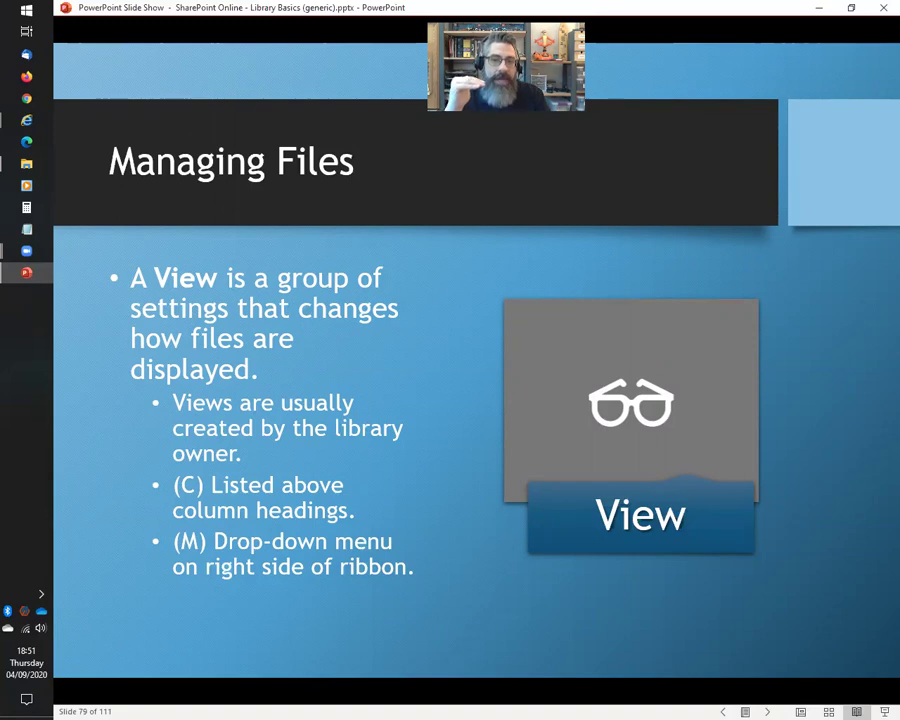
key(alt+Tab)
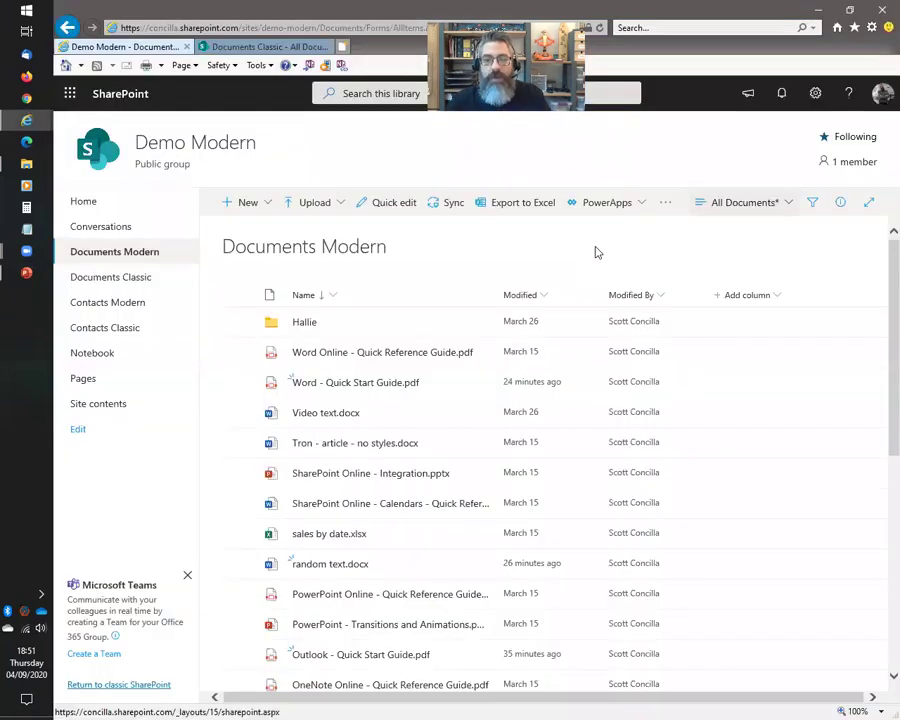
Examine the available view options in Documents Modern, compare them with Documents Classic, and return to Documents Modern.
click(744, 207)
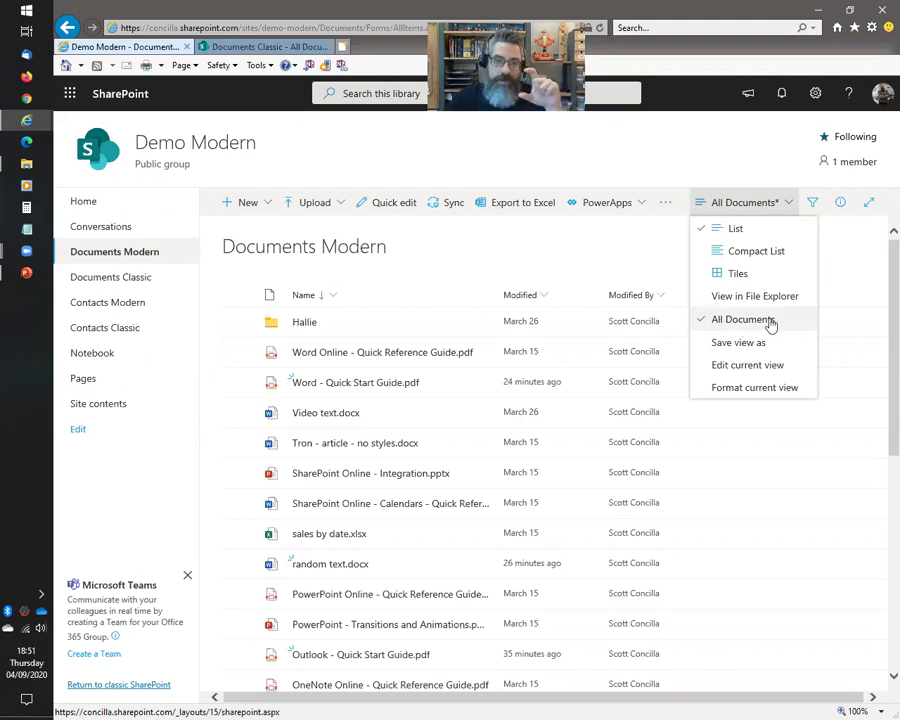
click(498, 245)
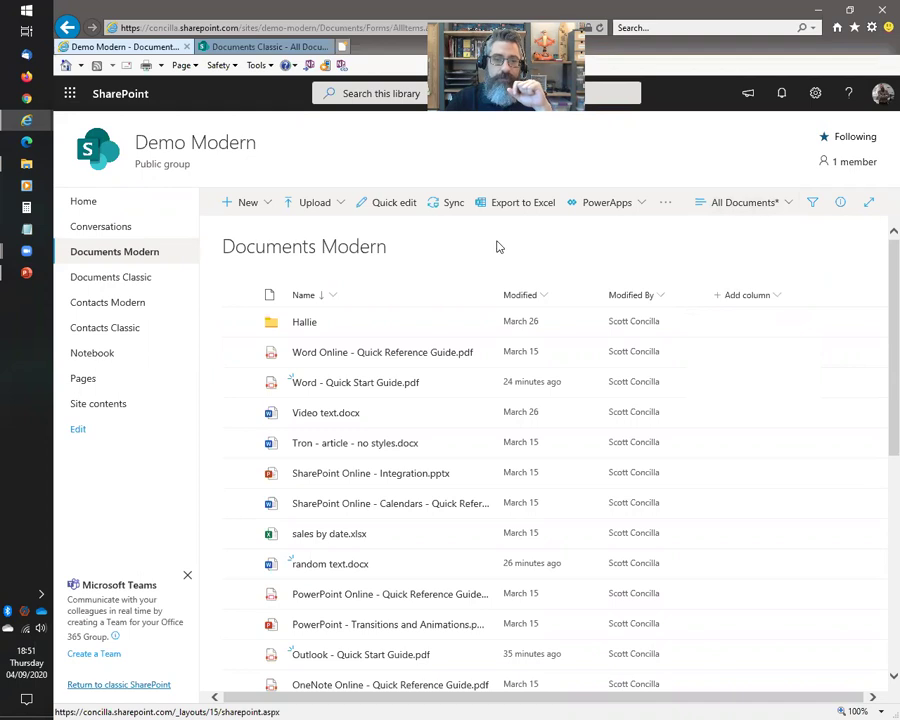
click(263, 47)
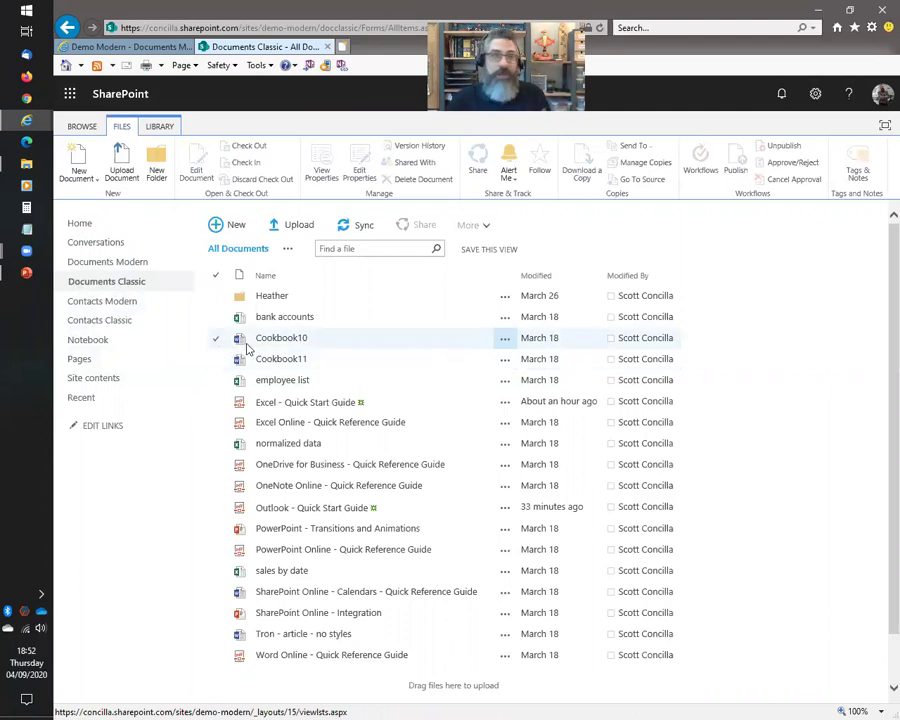
click(120, 50)
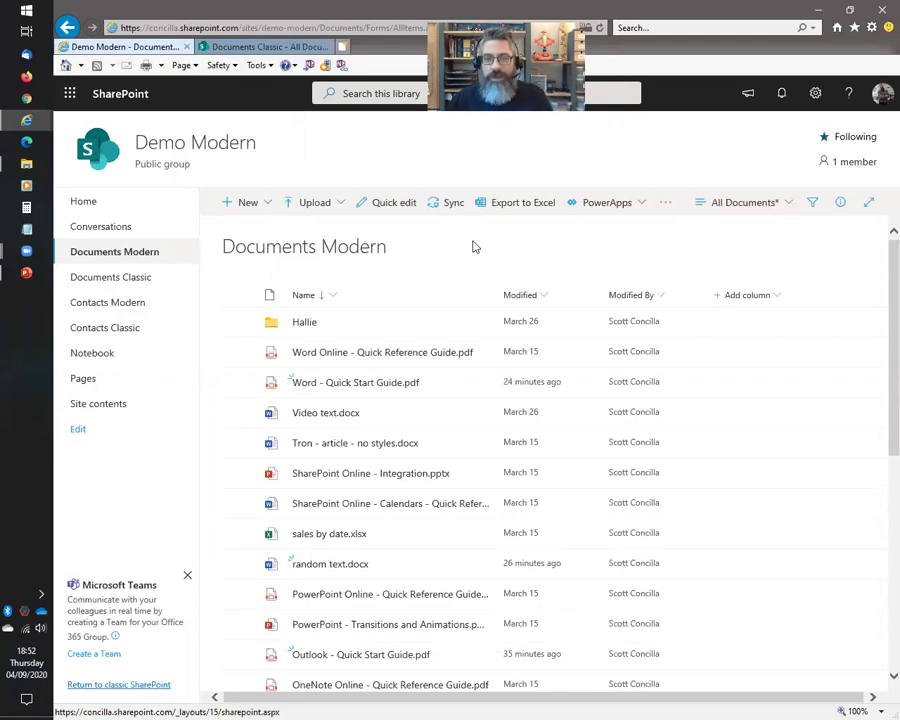
Show the PowerPoint slide on selecting files, and select Tron - article - no styles.docx in Documents Modern.
key(alt+Tab)
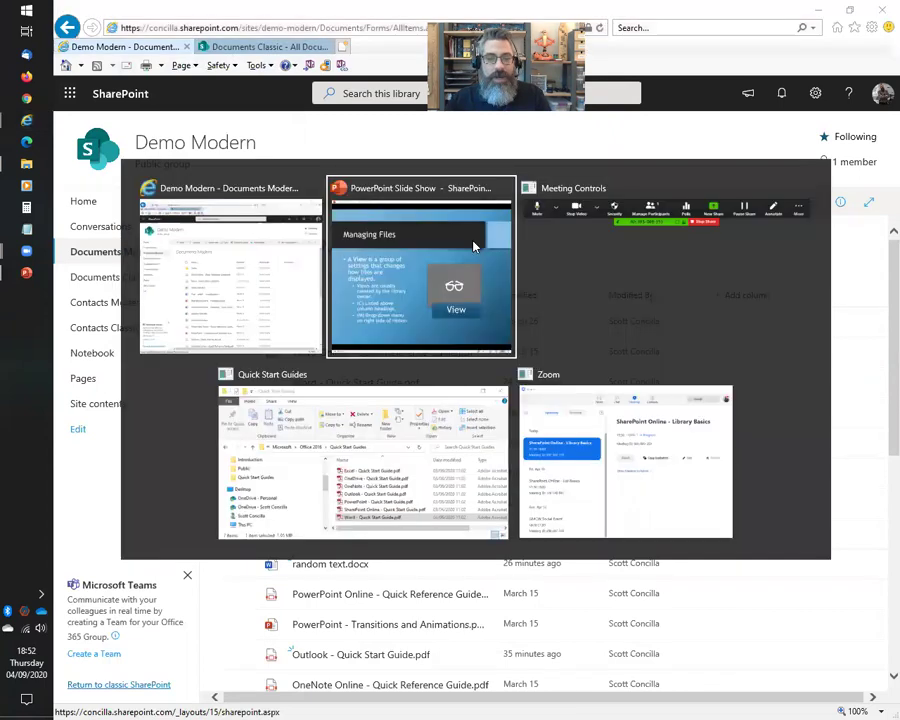
key(Right)
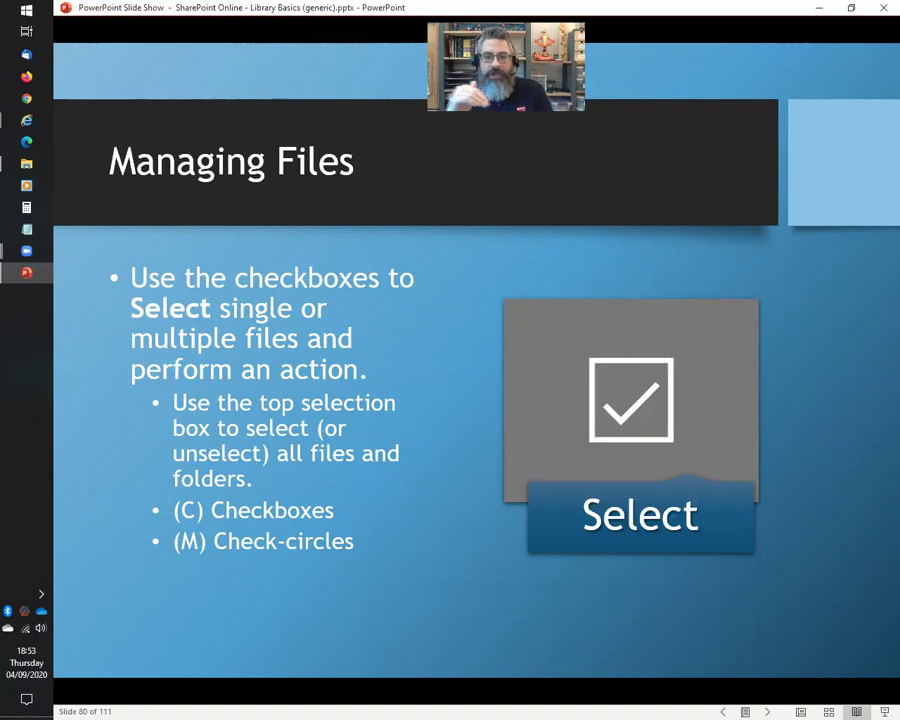
key(alt+Tab)
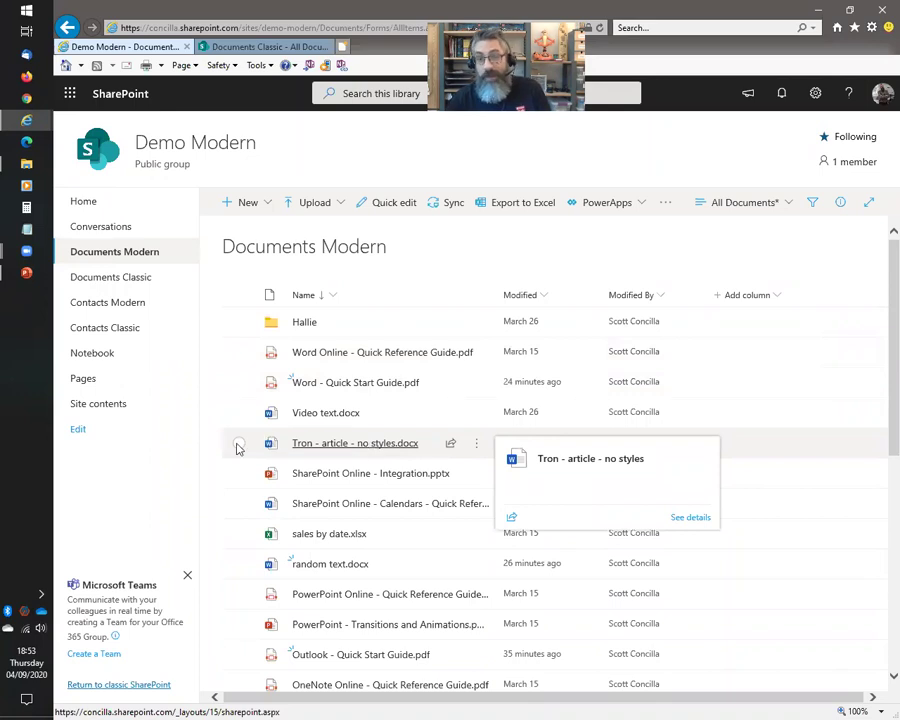
click(295, 447)
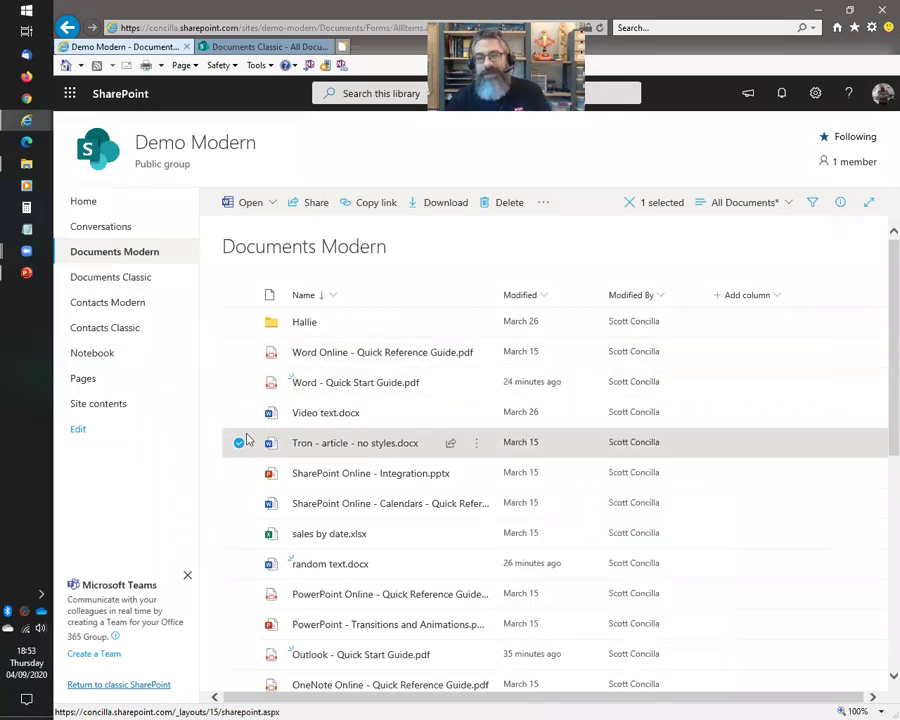
Show the PowerPoint slide on previewing files, and view the information card of sales by date.xlsx in Documents Modern.
key(alt+Tab)
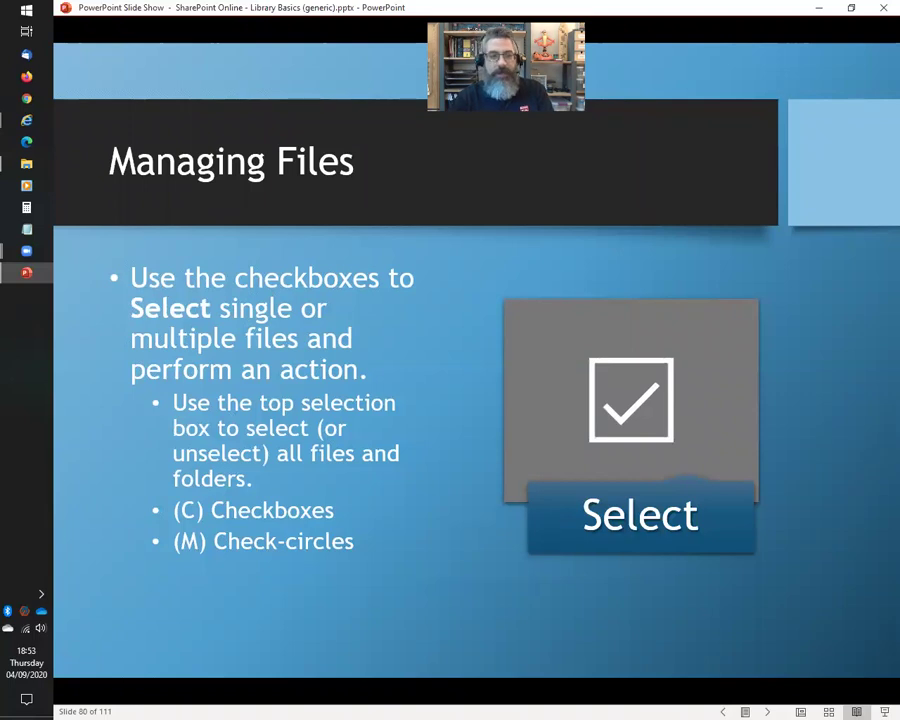
key(Right)
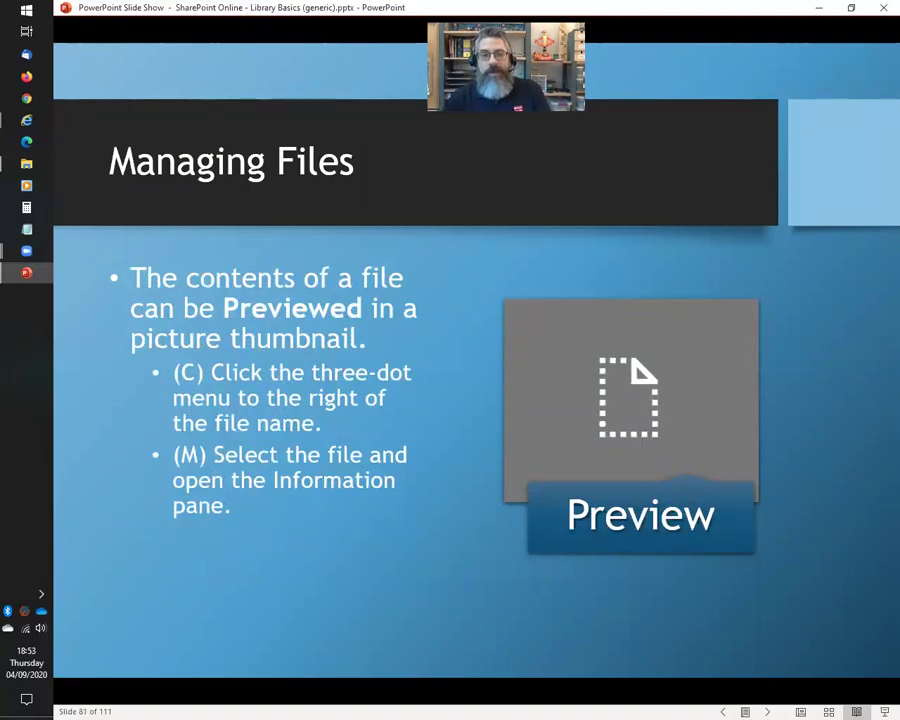
key(alt+Tab)
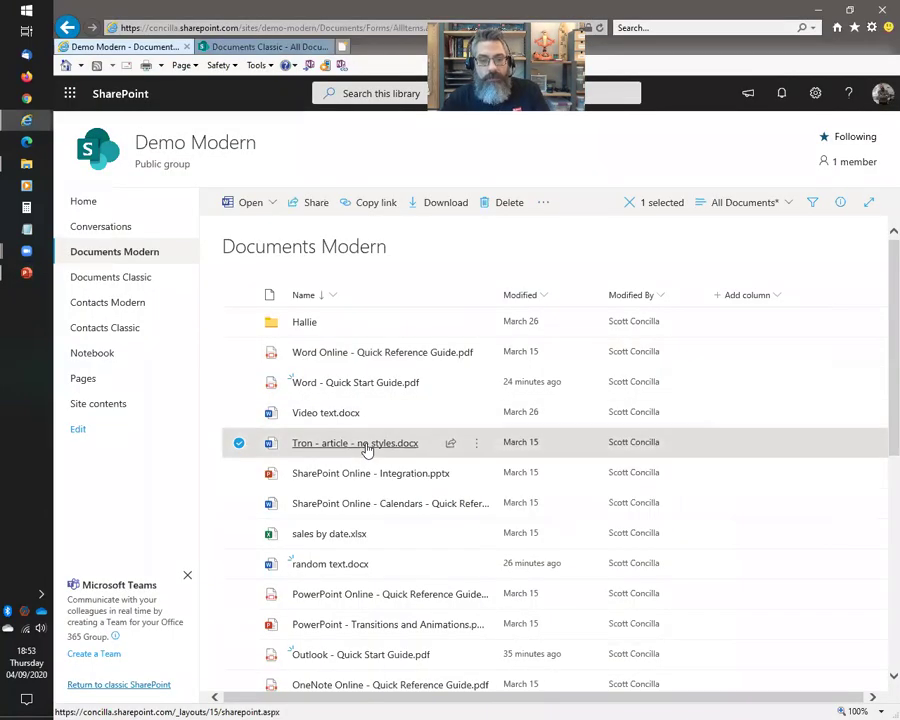
mouse_move(474, 452)
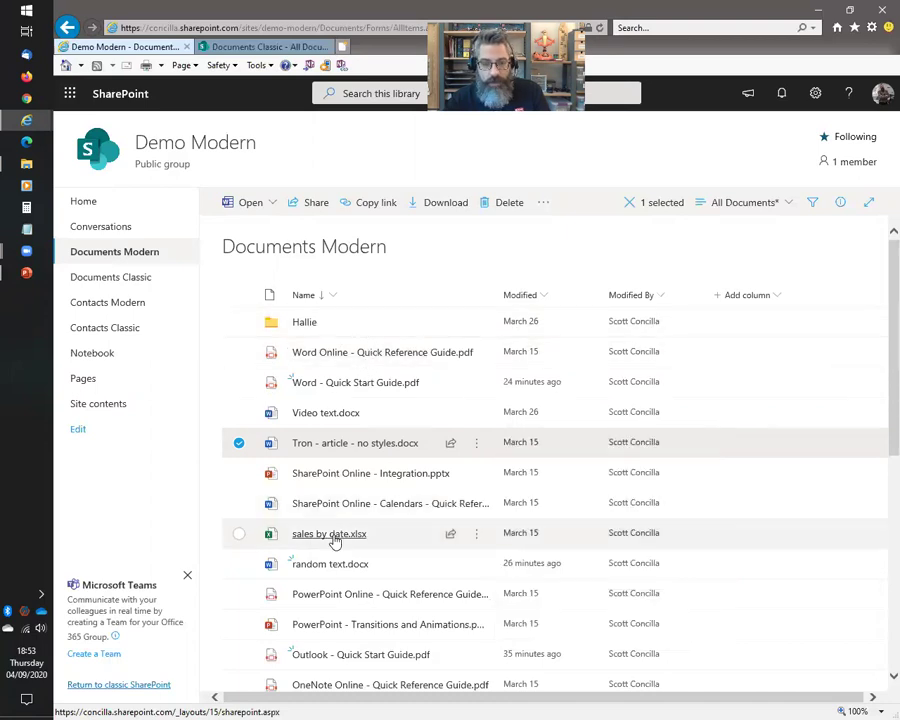
mouse_move(335, 541)
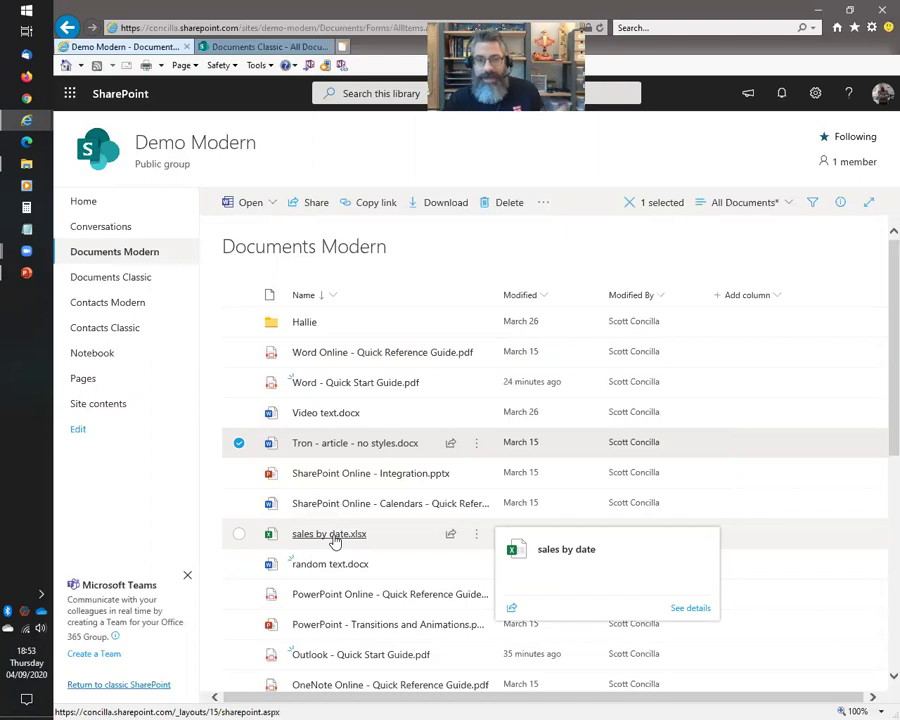
Preview the contents of Cookbook10 in Documents Classic, look through its first page, and close the preview.
click(265, 46)
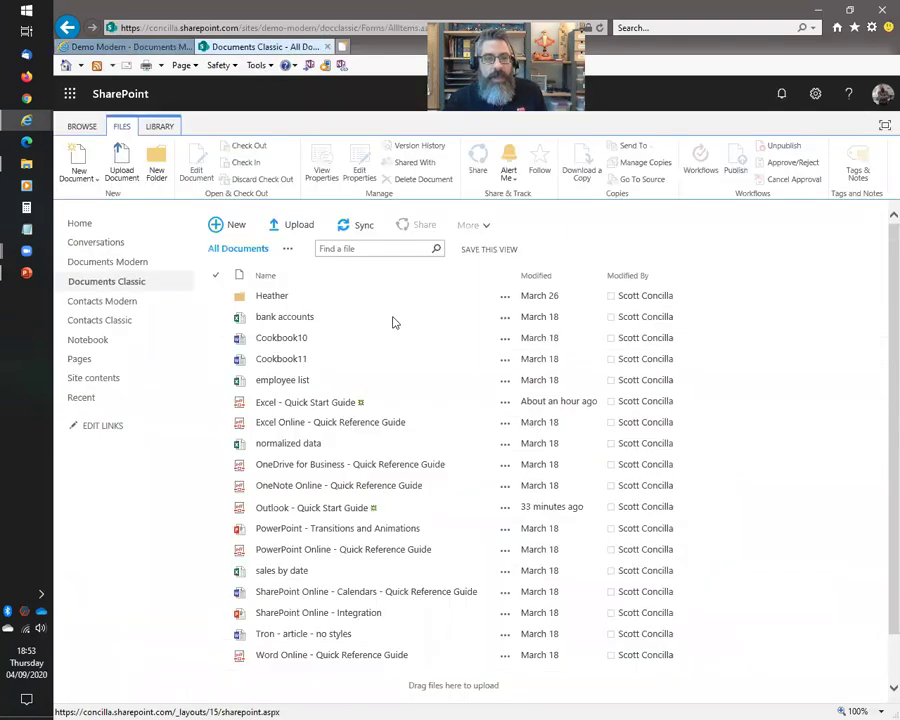
click(312, 338)
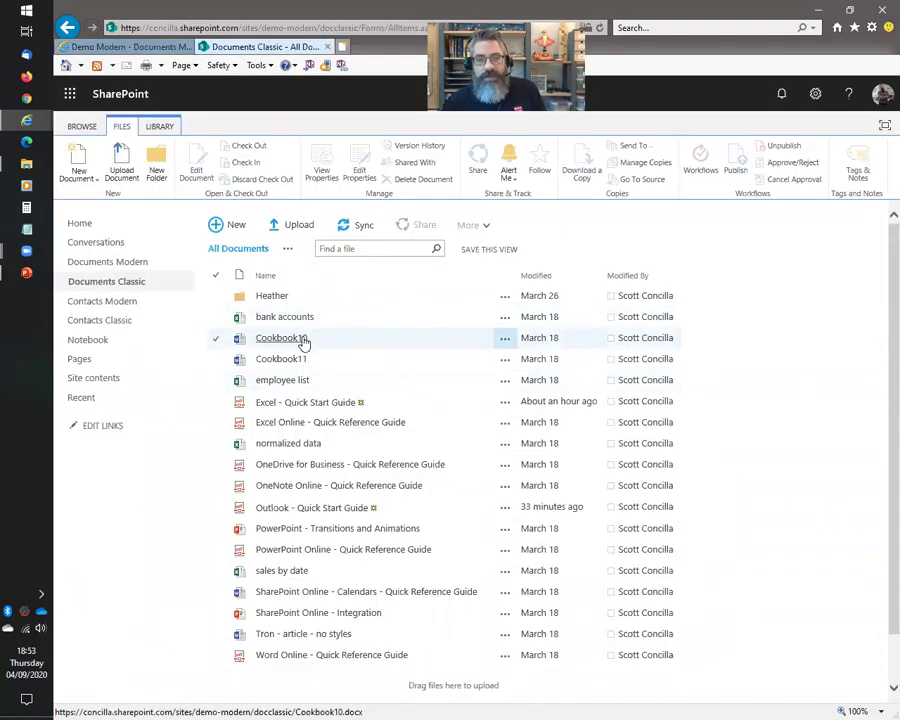
click(506, 344)
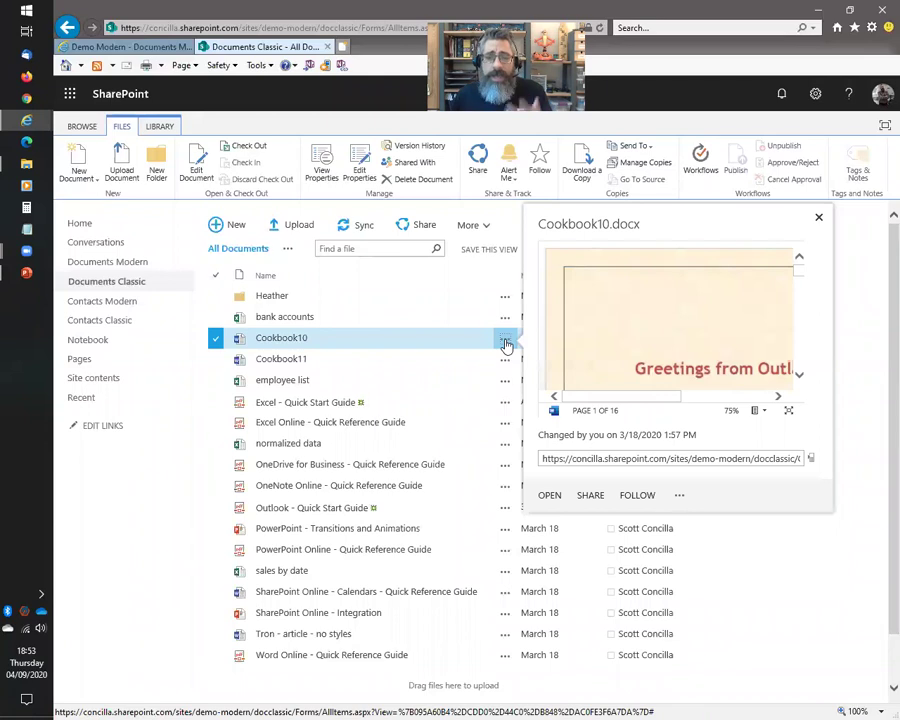
scroll(615, 287, down, 5)
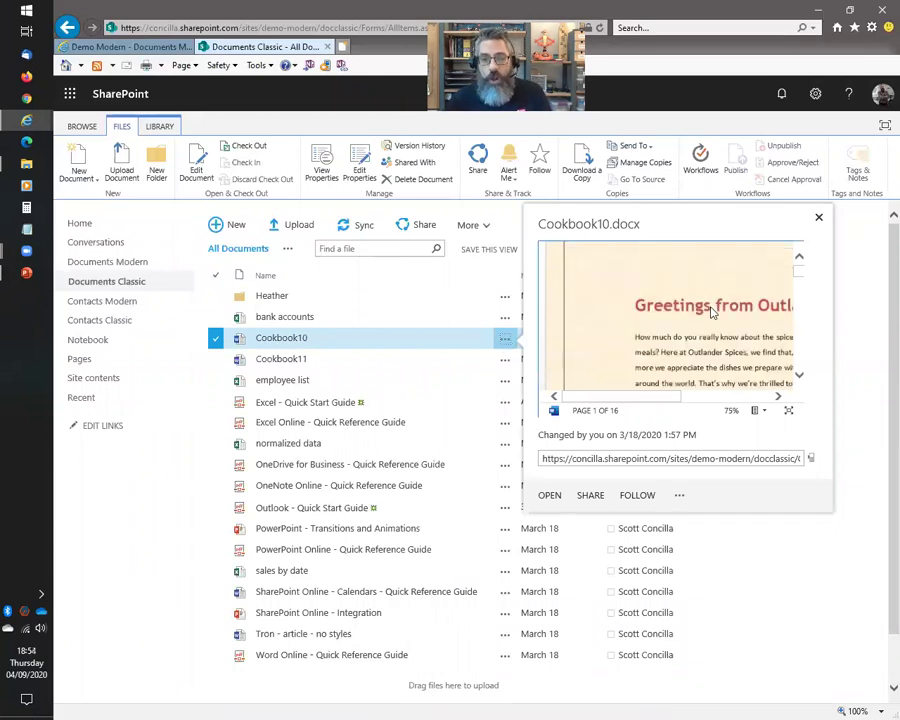
mouse_move(665, 399)
mouse_down()
mouse_move(735, 400)
mouse_move(655, 397)
mouse_up()
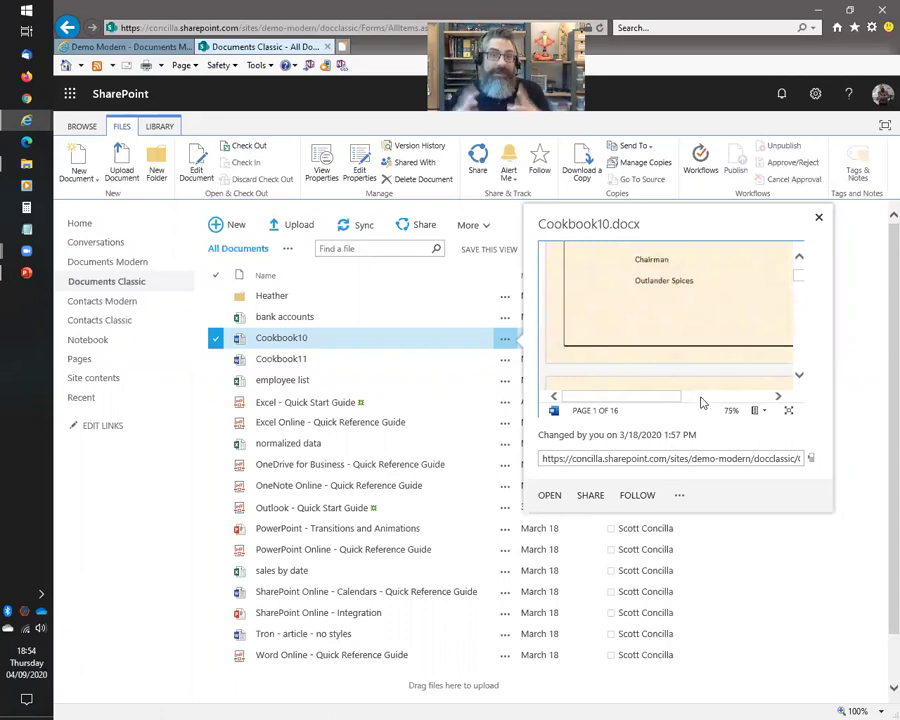
click(819, 219)
Show the PowerPoint slide on file properties, and view the properties of Cookbook10 in Documents Classic.
key(alt+Tab)
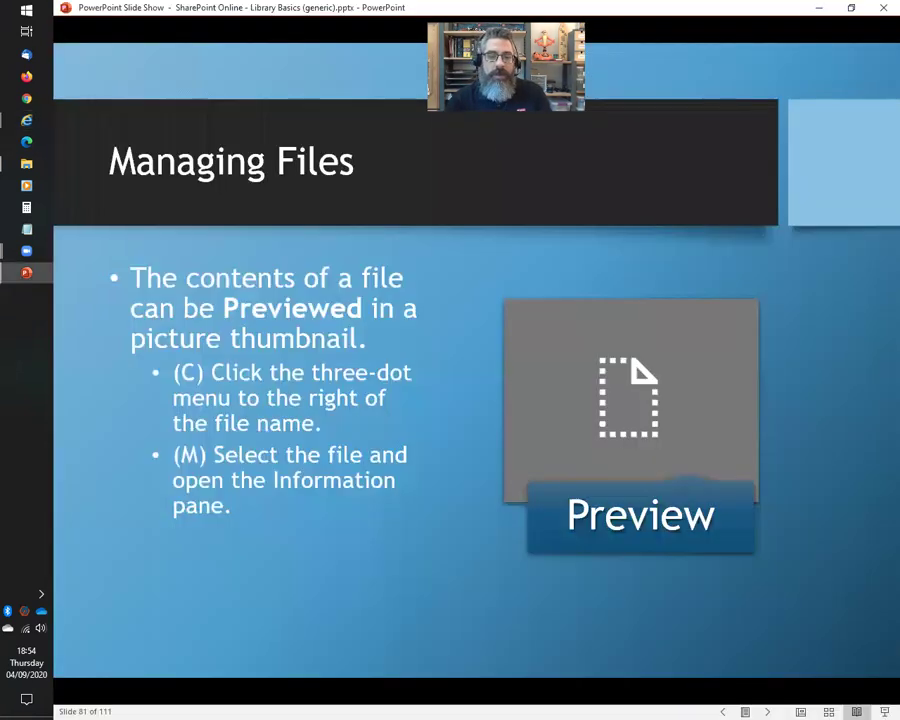
key(Right)
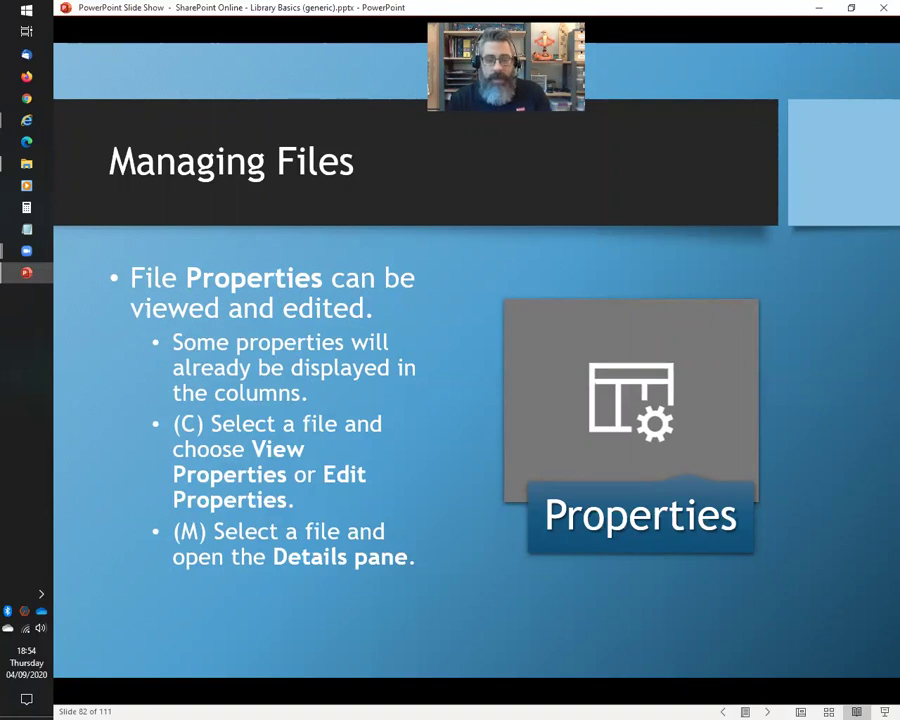
key(alt+Tab)
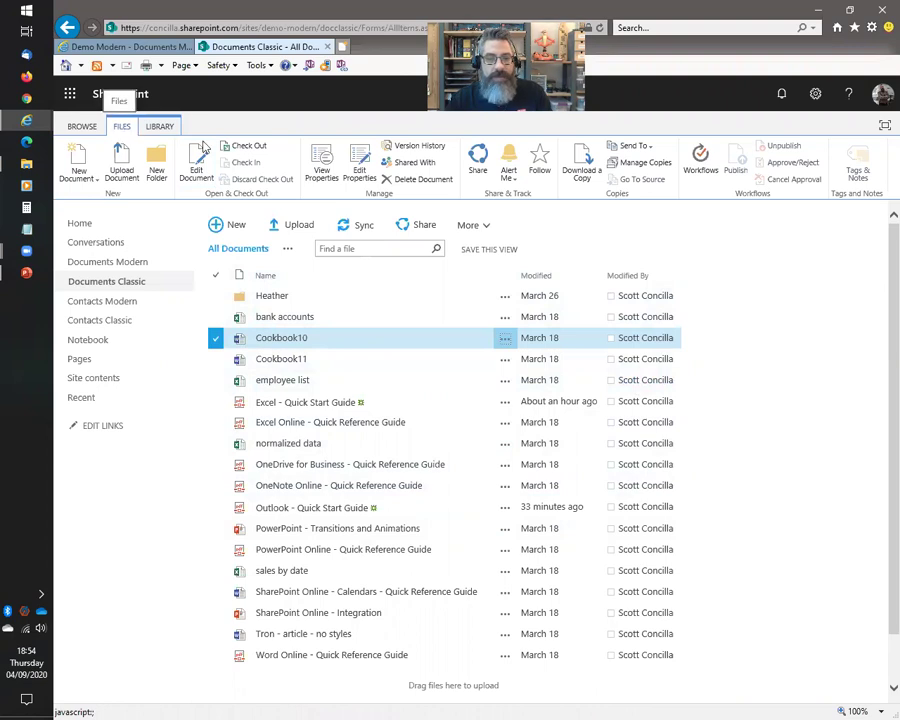
click(326, 176)
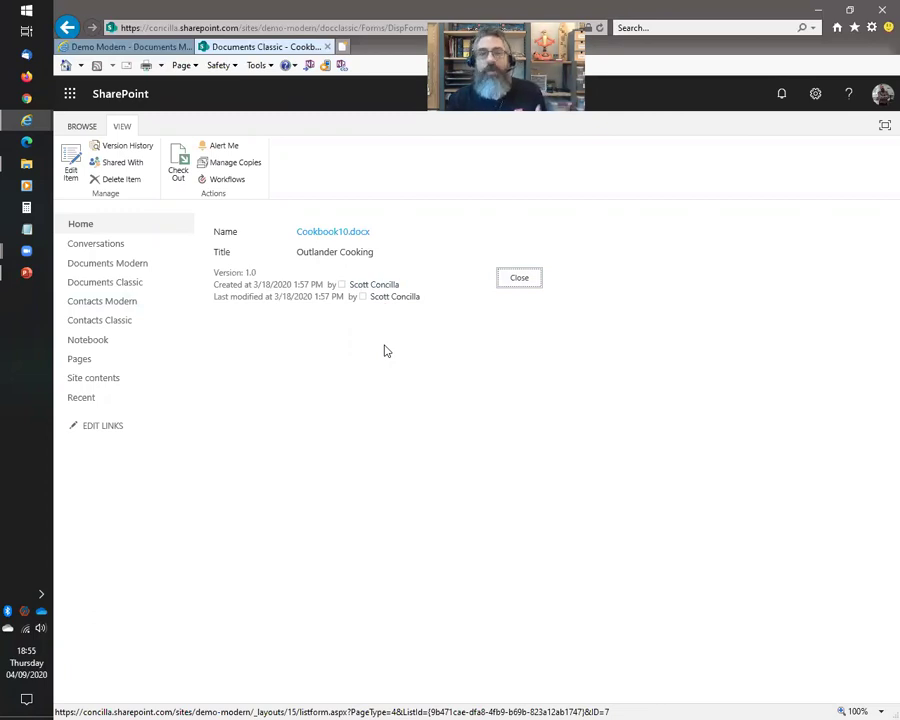
Close the Cookbook10 properties, and look through the preview, properties, activity and file details of Tron - article - no styles.docx in Documents Modern.
click(519, 270)
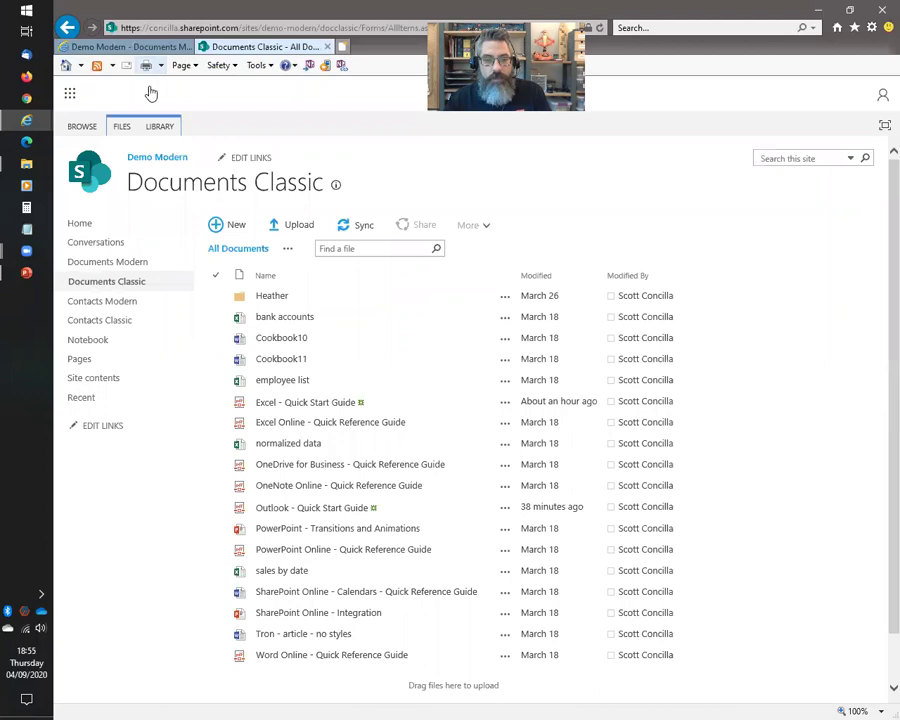
click(135, 46)
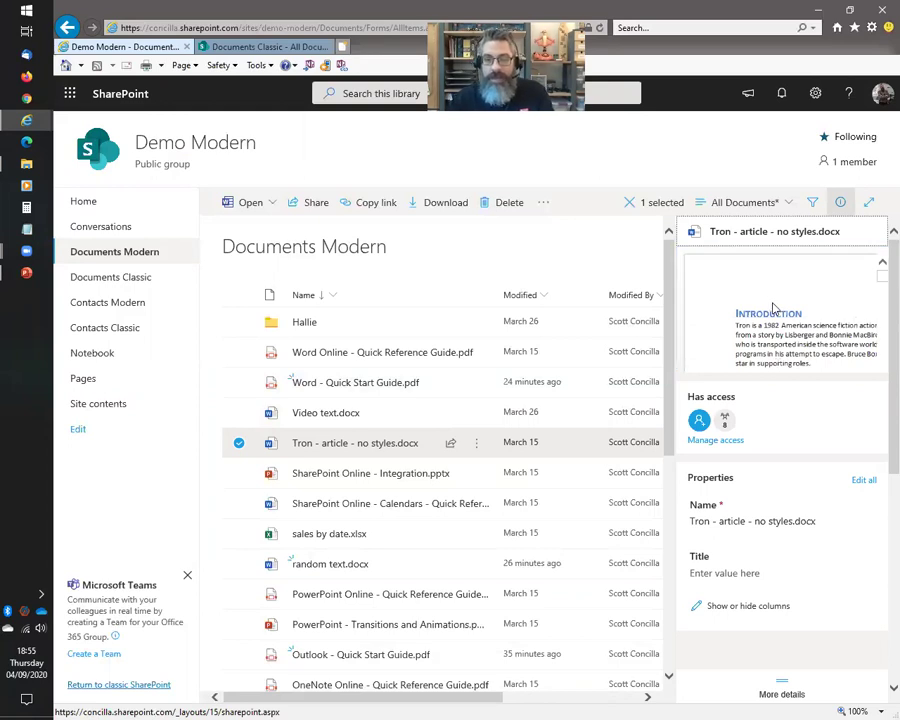
scroll(778, 308, down, 3)
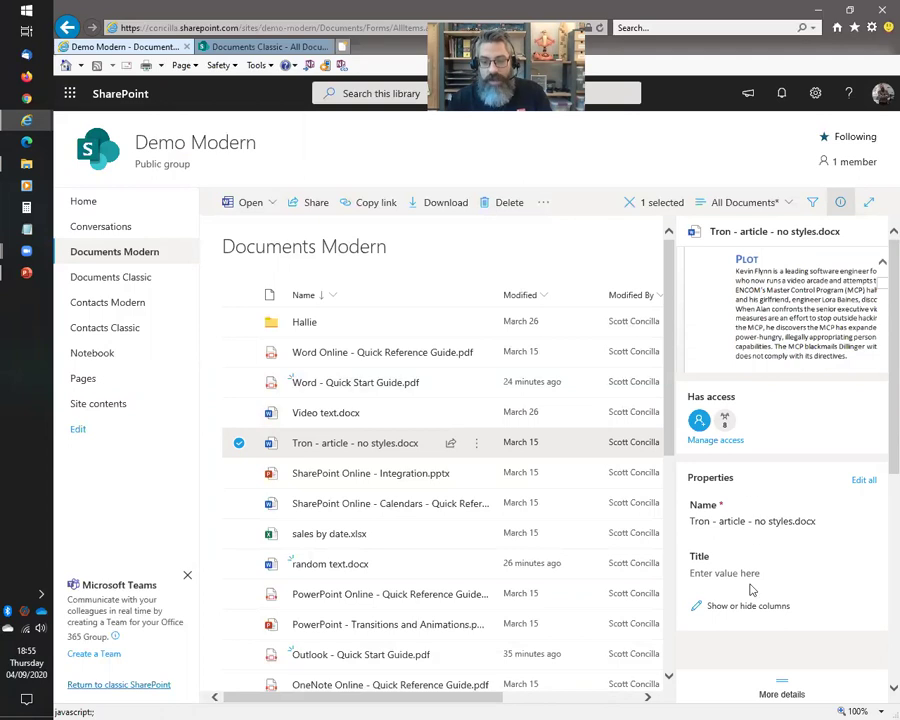
scroll(747, 470, down, 1)
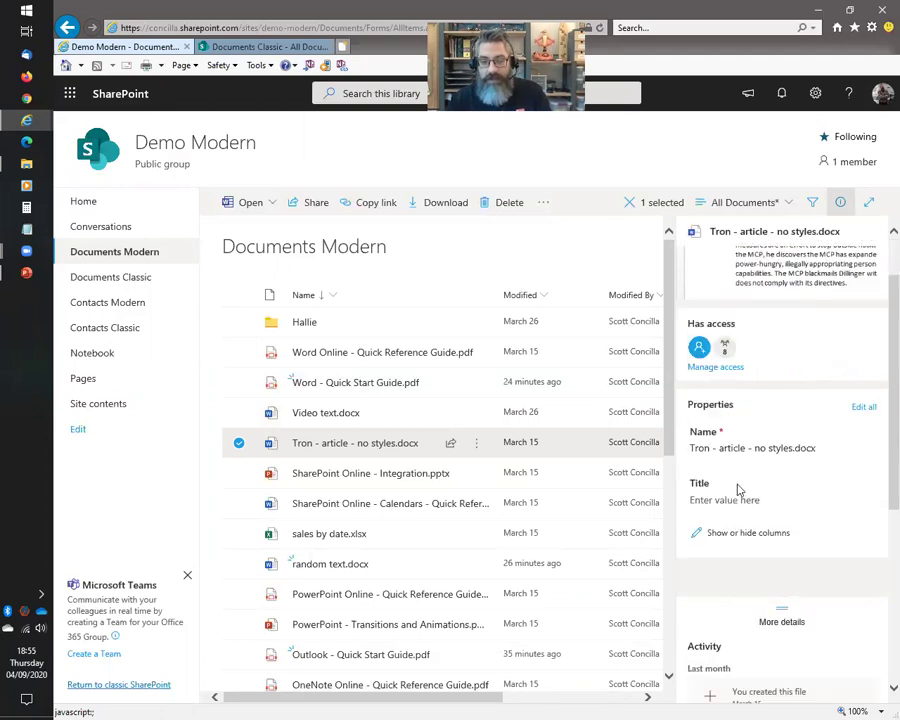
scroll(747, 480, down, 4)
scroll(760, 497, down, 2)
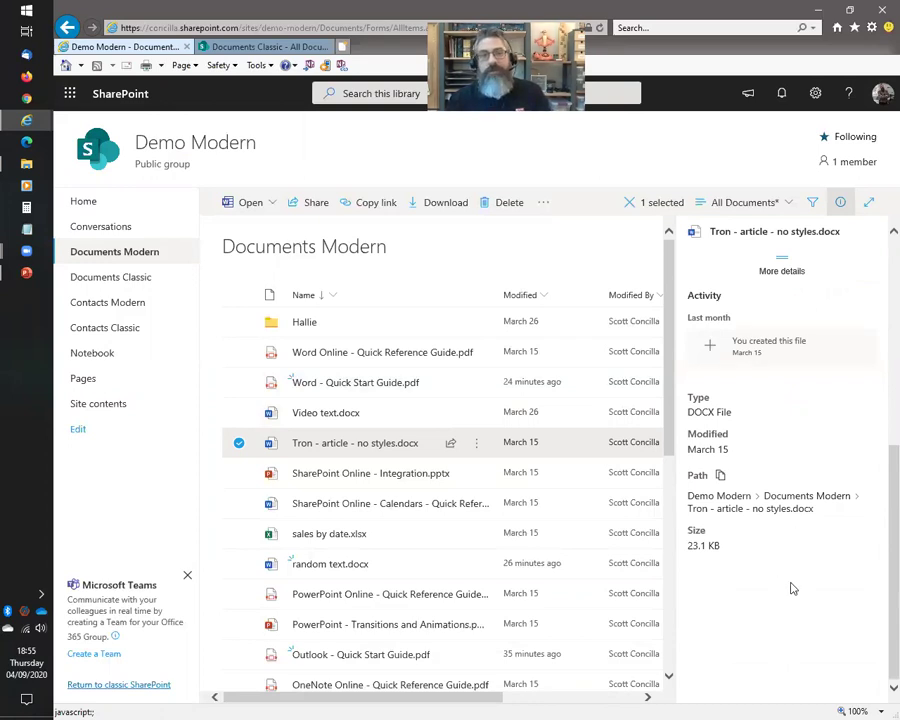
scroll(815, 593, up, 5)
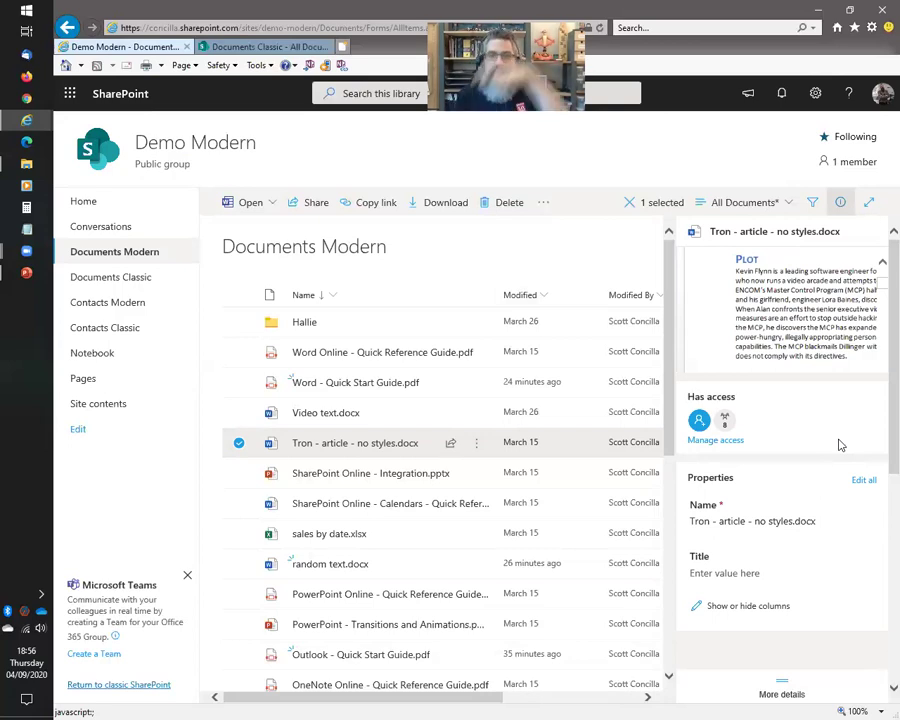
click(840, 202)
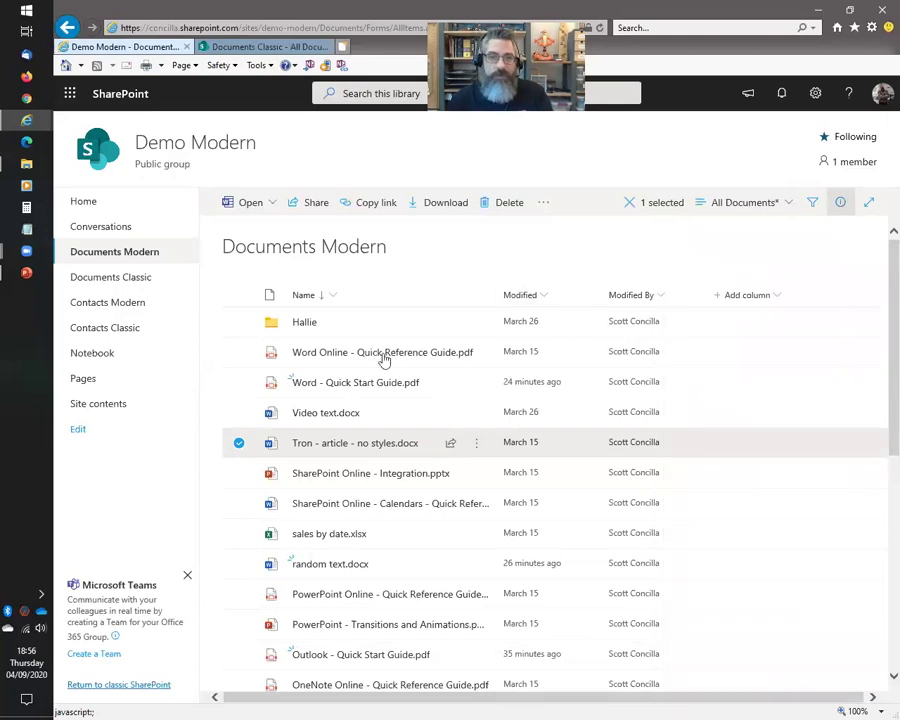
Switch to the PowerPoint slide show and advance to the Managing Files slide on editing files.
key(alt+Tab)
key(Right)
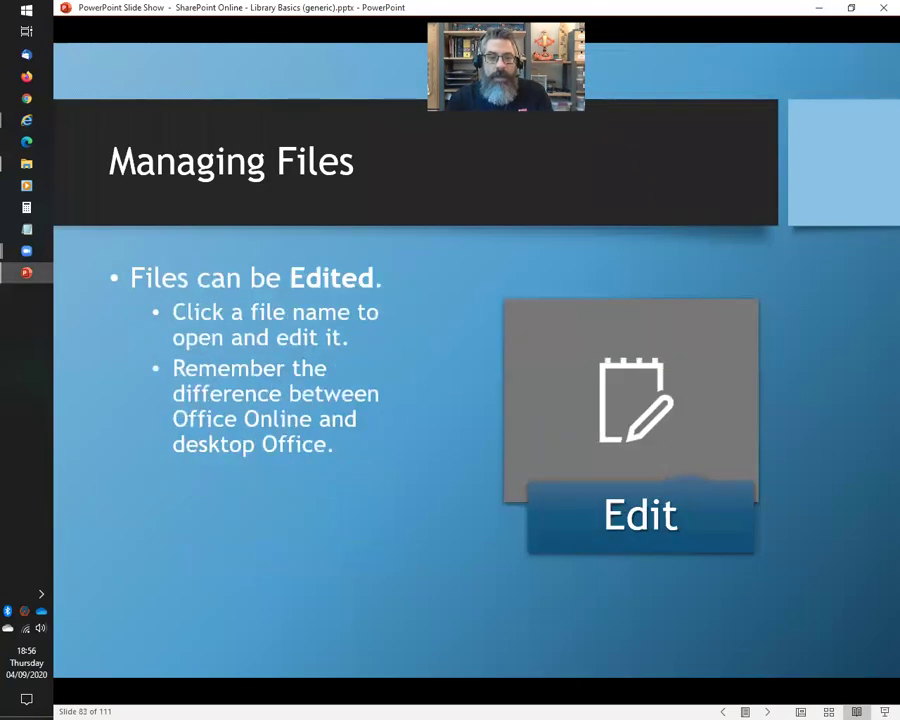